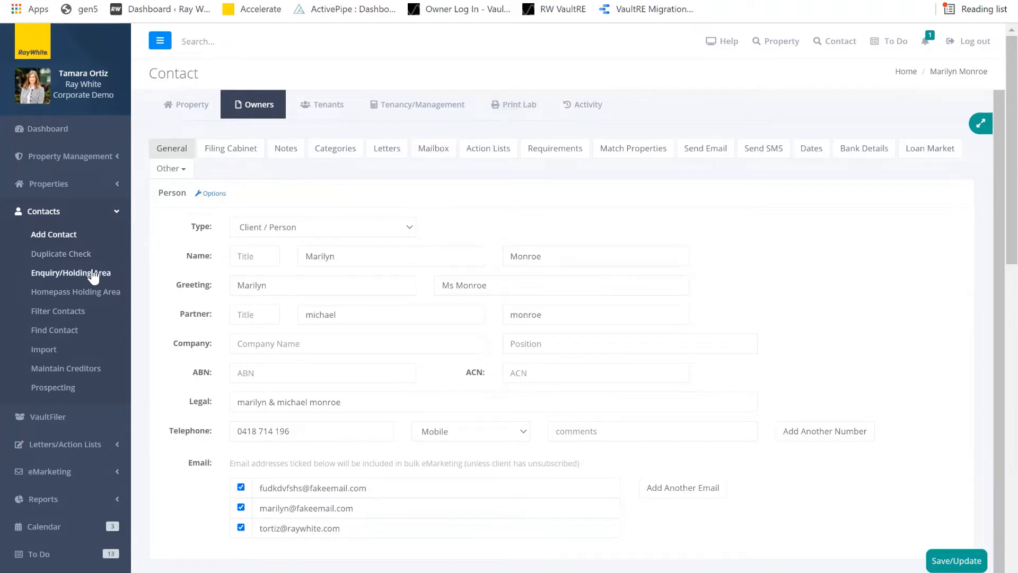
- Review the contact's eMarketing options and Designly integration, then go to the Designly template dashboard
scroll(79, 406, down, 1)
click(72, 403)
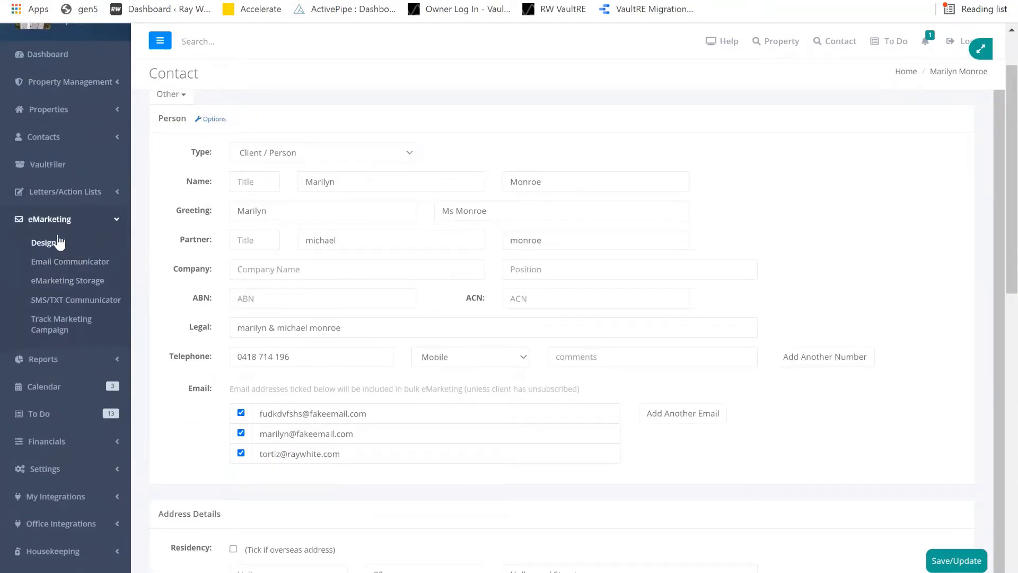
scroll(21, 477, down, 2)
click(42, 422)
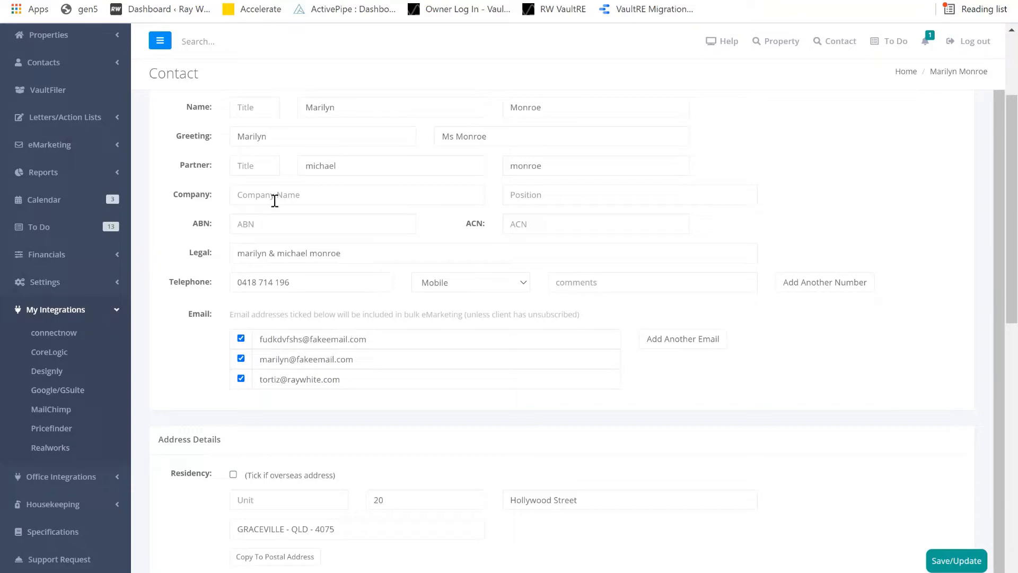
click(55, 309)
scroll(43, 243, up, 3)
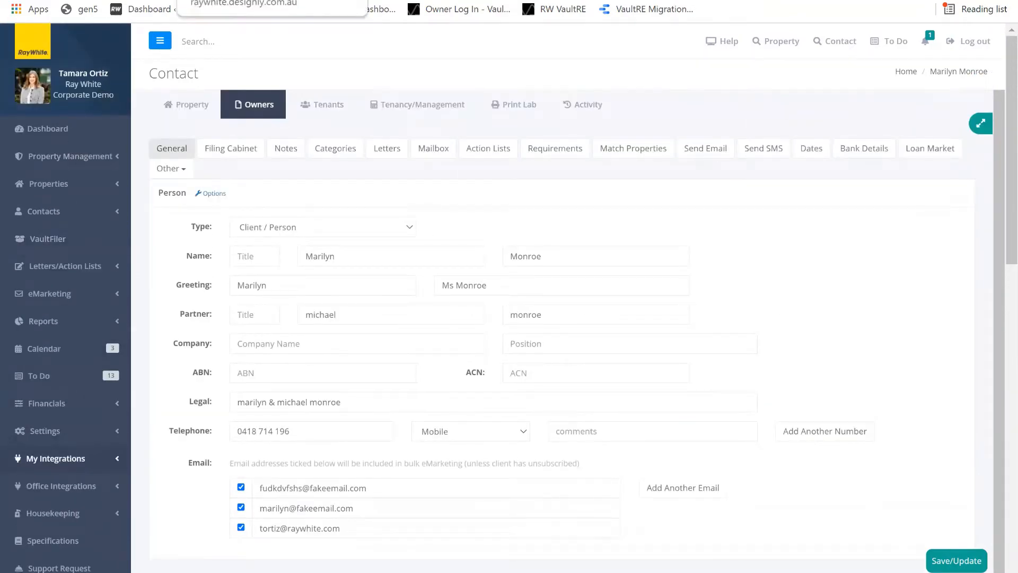
click(143, 9)
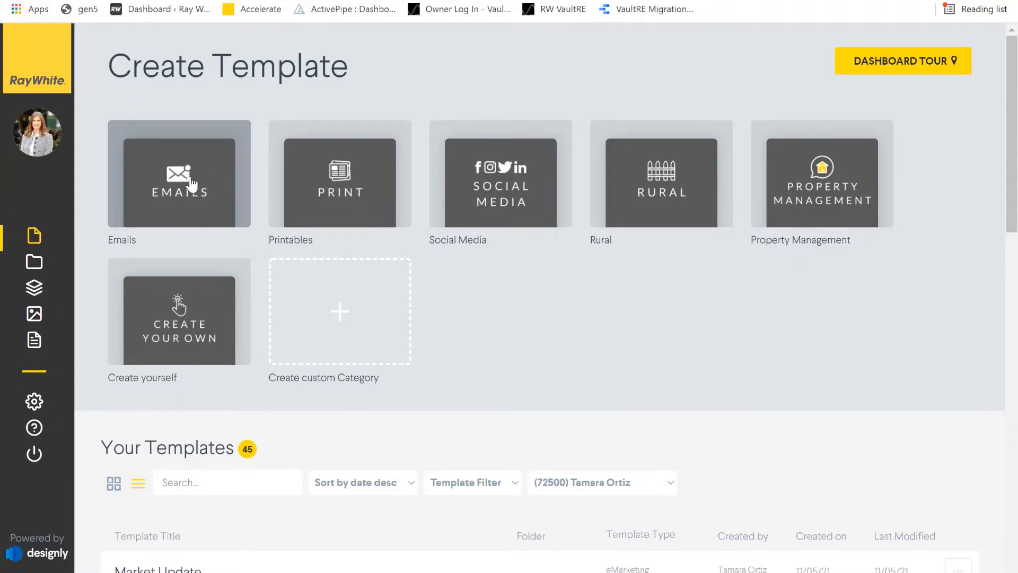
- Browse the Emails category templates, including Market Update, Weekly OFI, Just Listed and Recently Sold
click(192, 184)
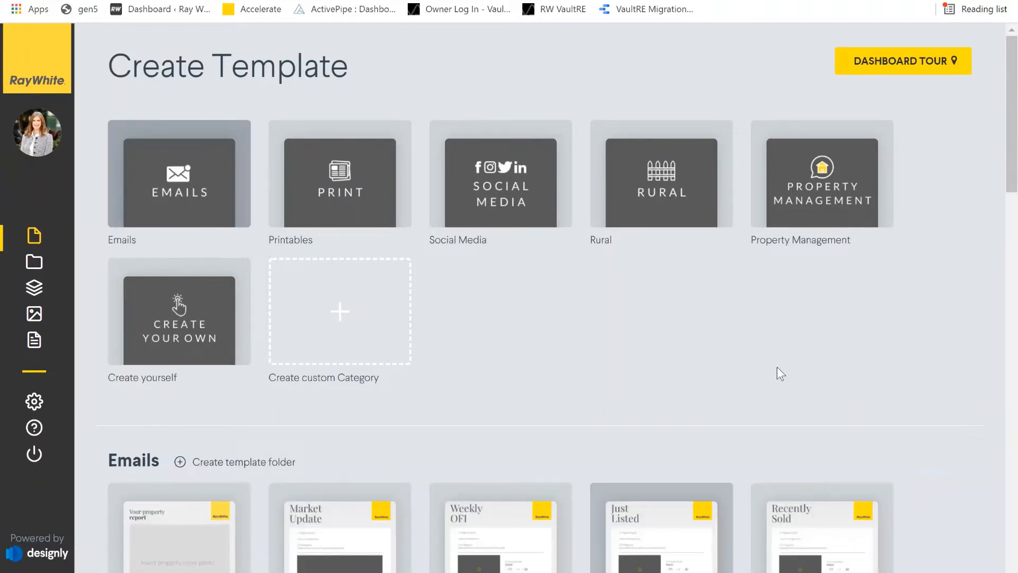
scroll(909, 384, down, 3)
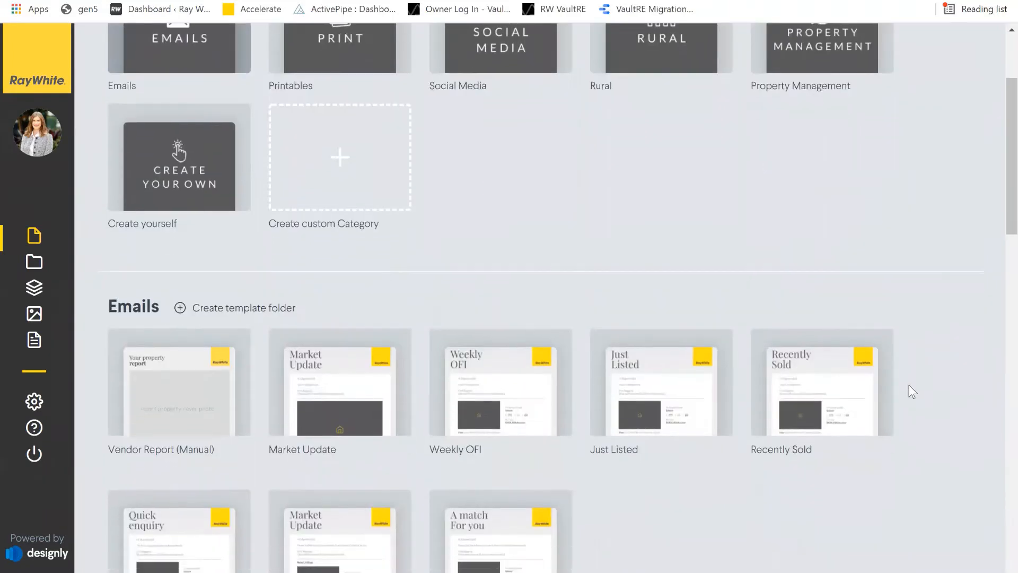
scroll(754, 386, down, 4)
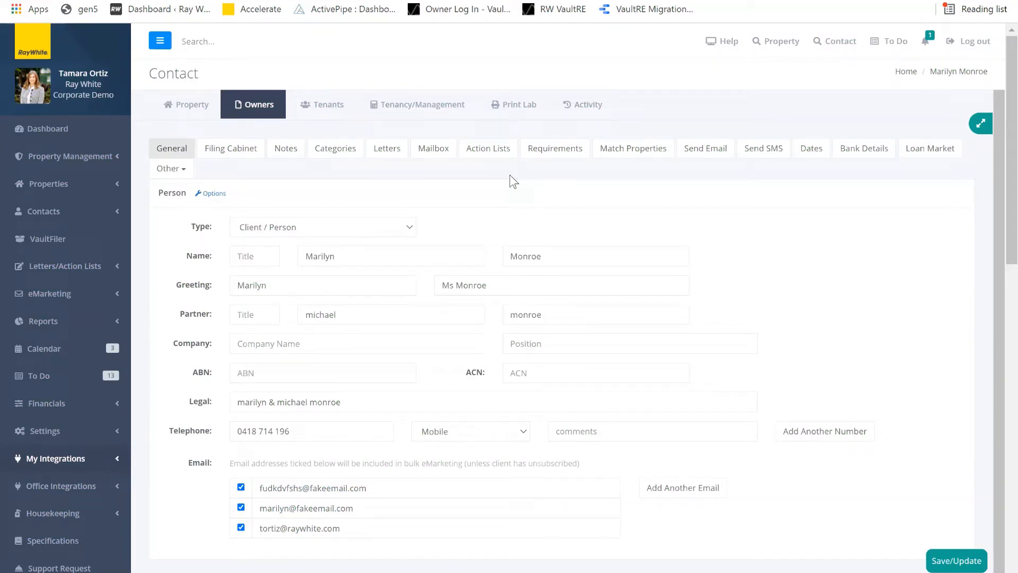
- View the contact's Coorparoo house requirement and its matching properties
click(558, 152)
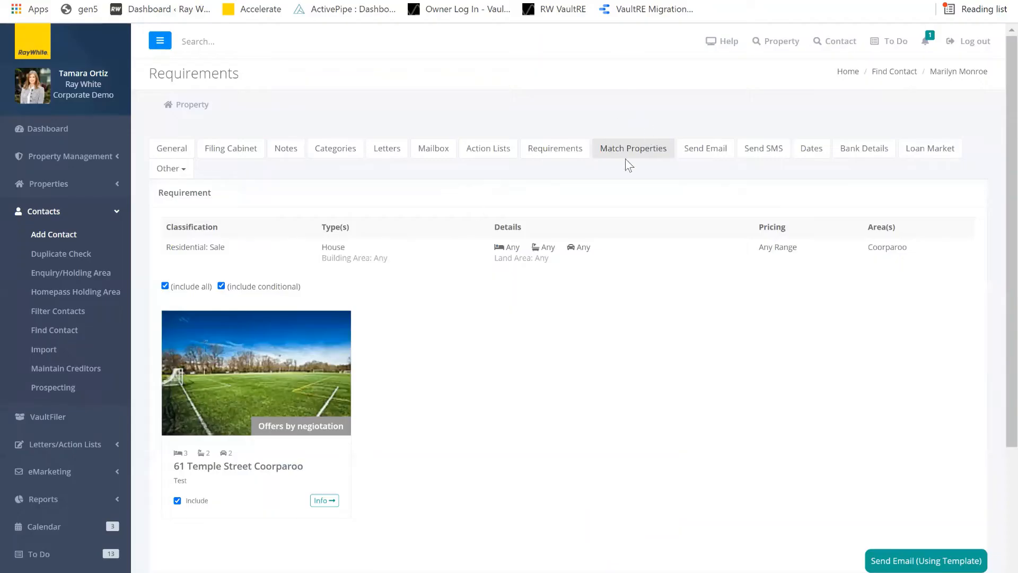
- Review the email templates offered for the matched property, closing without sending
click(962, 561)
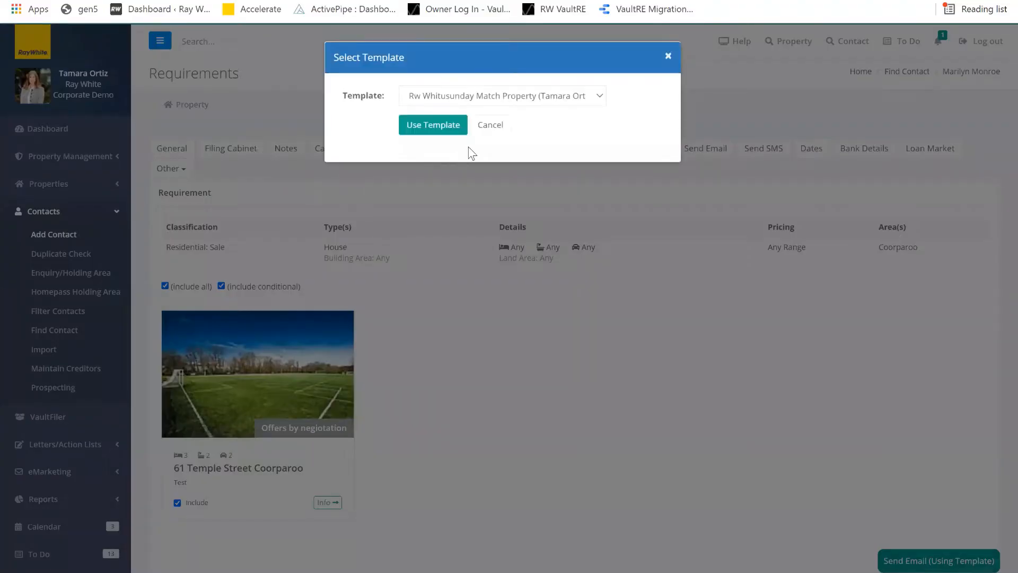
click(584, 100)
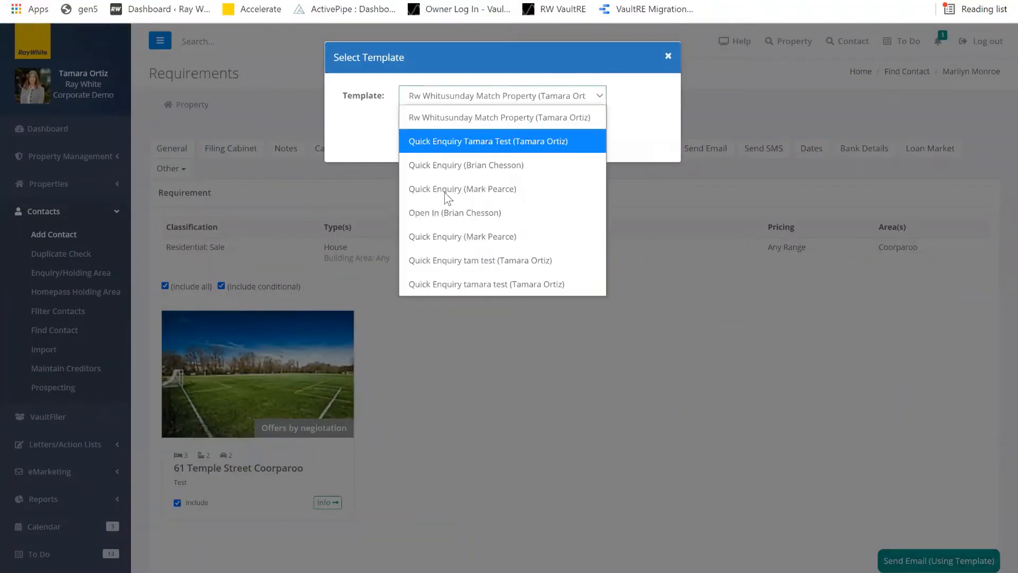
key(Up)
click(517, 38)
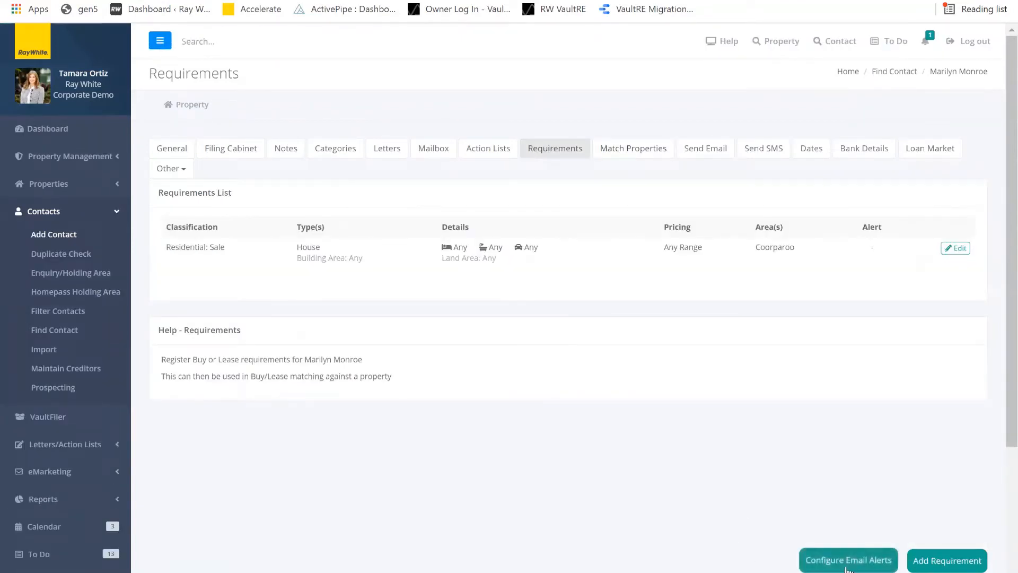
- Review the Designly templates in the requirement's email alert settings, then close them without choosing one
click(857, 564)
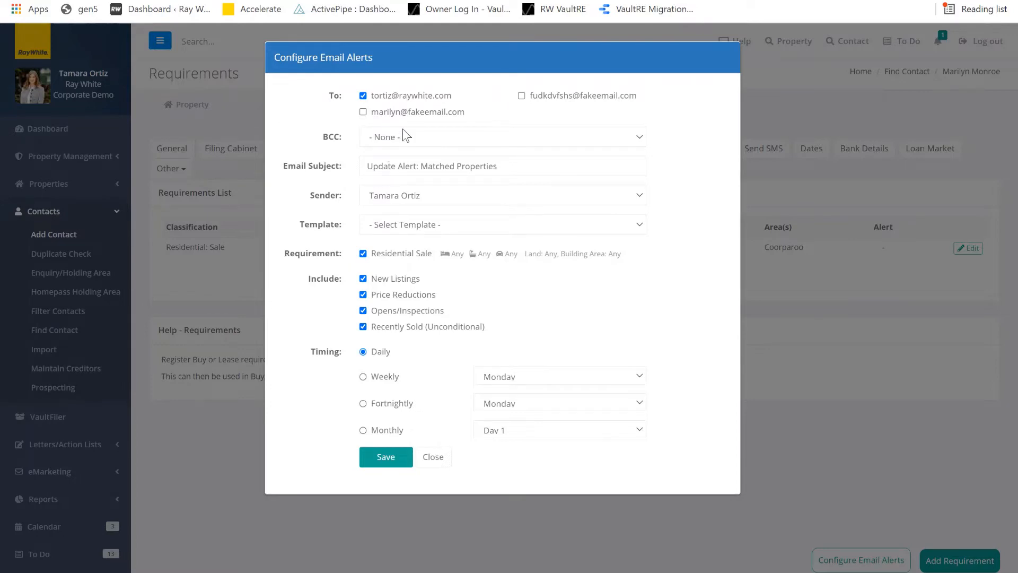
click(436, 224)
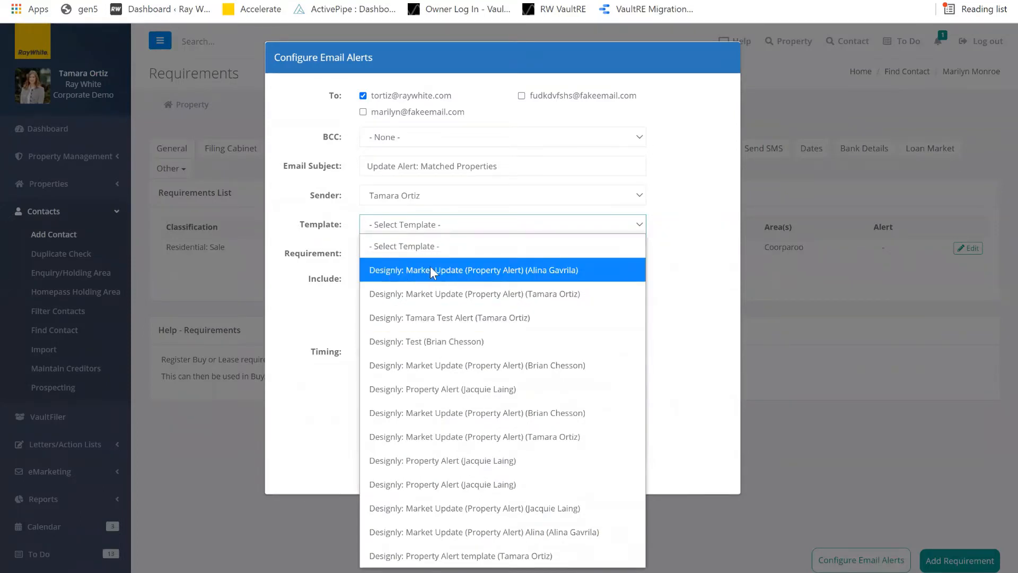
click(438, 108)
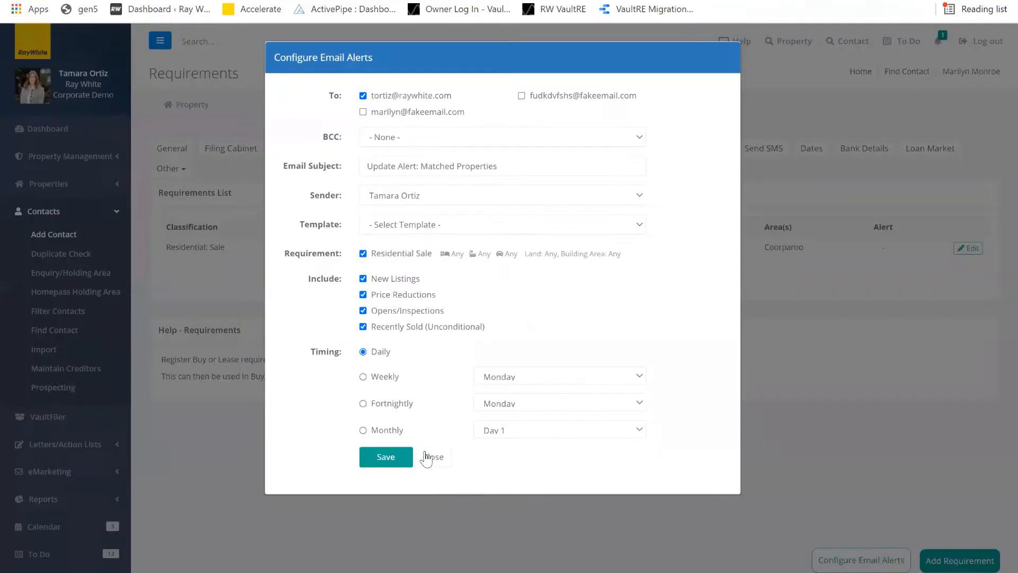
click(433, 457)
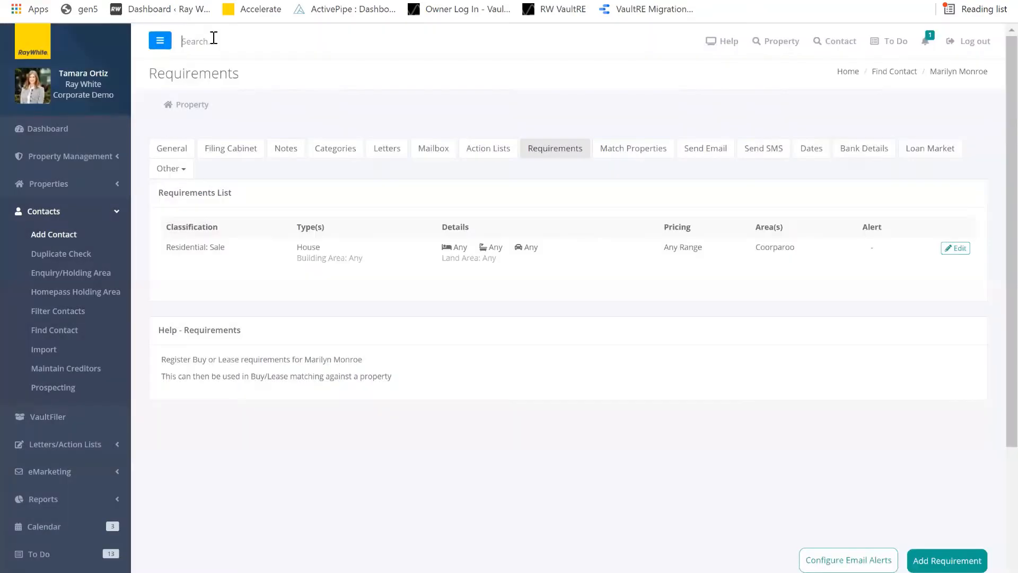
click(214, 38)
text(61 temp)
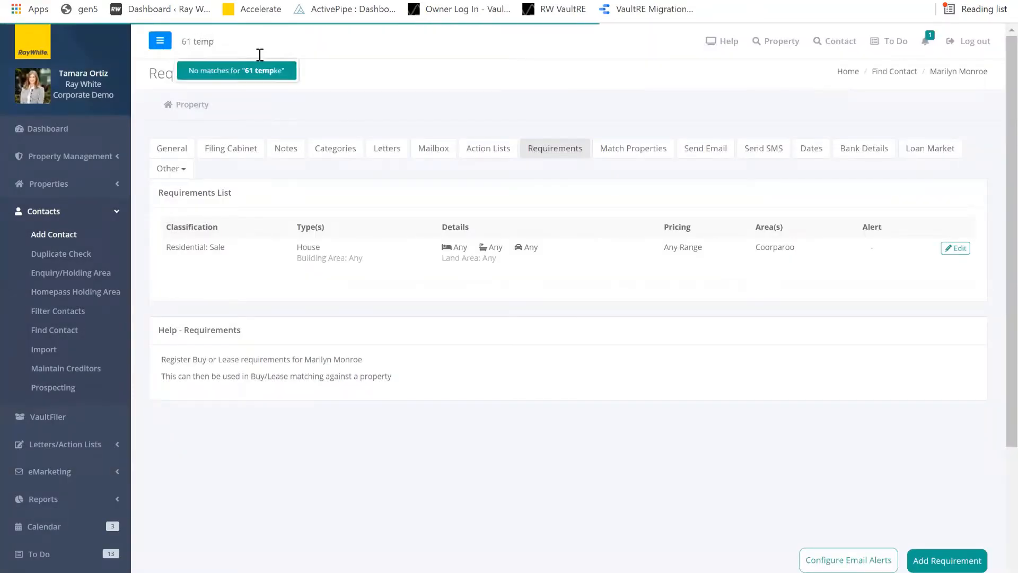
click(258, 72)
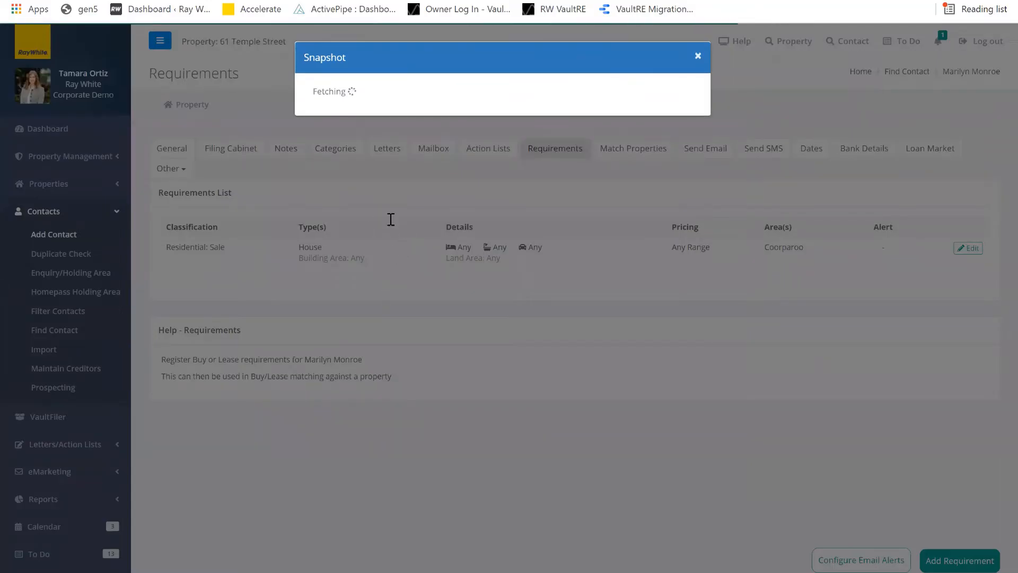
click(350, 318)
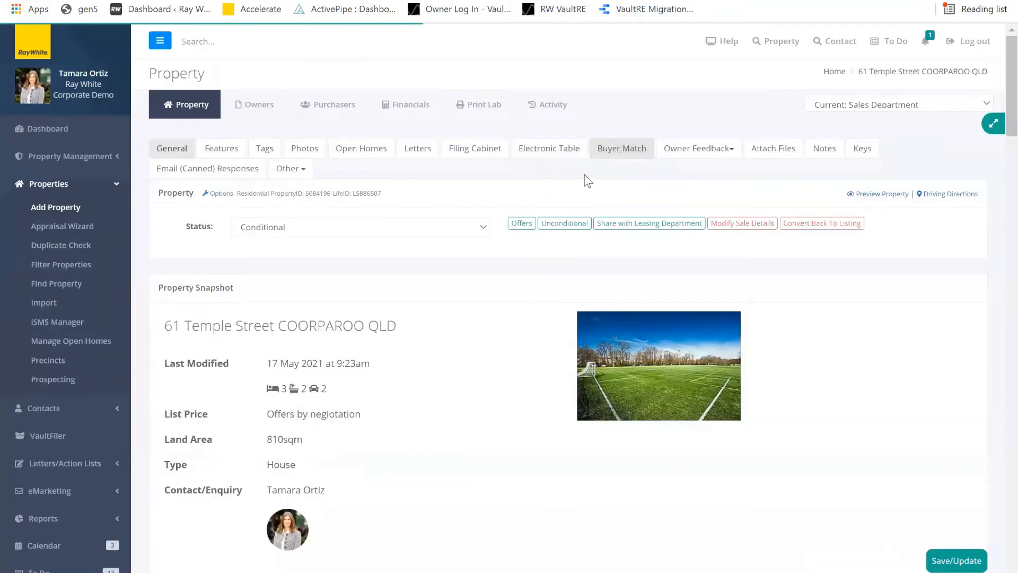
click(621, 150)
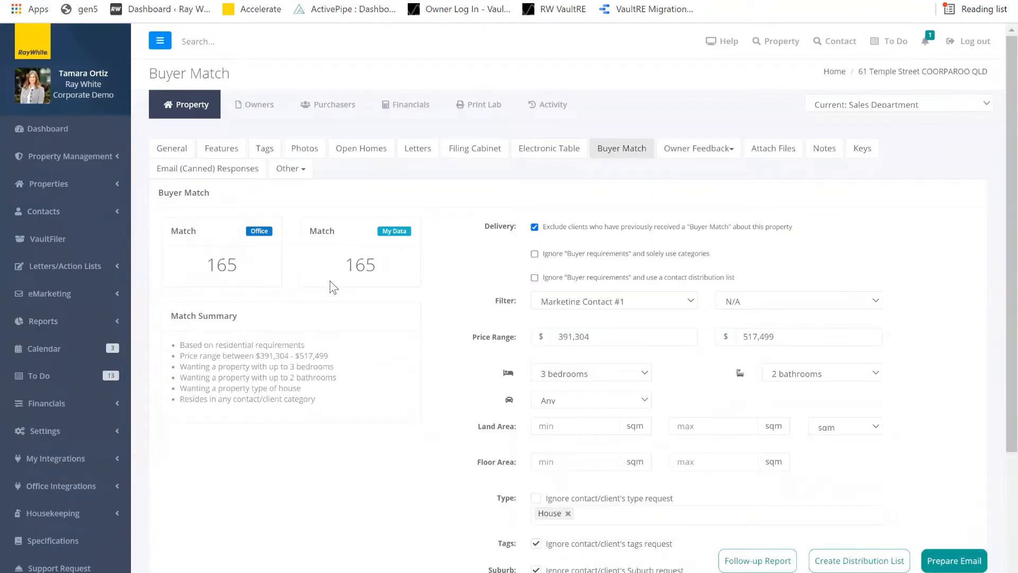
scroll(328, 281, down, 3)
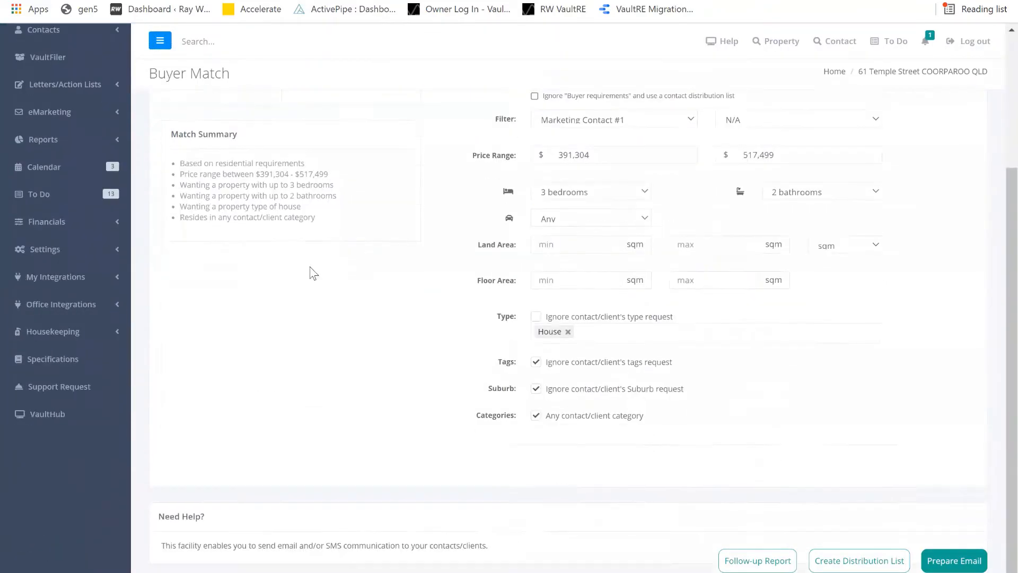
scroll(364, 268, up, 3)
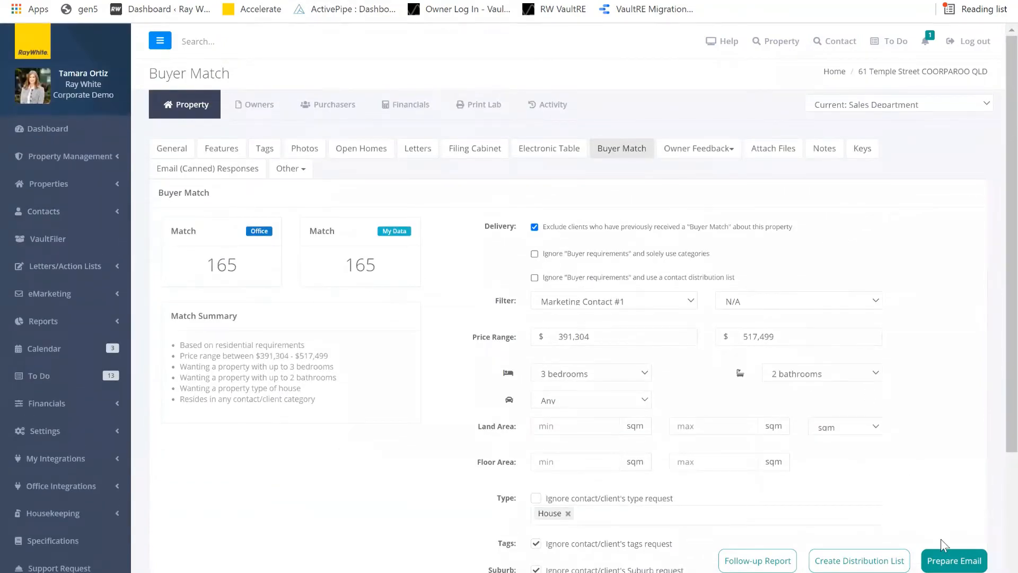
- Prepare an email to all matched buyers, keeping the Buyer Match template
click(965, 559)
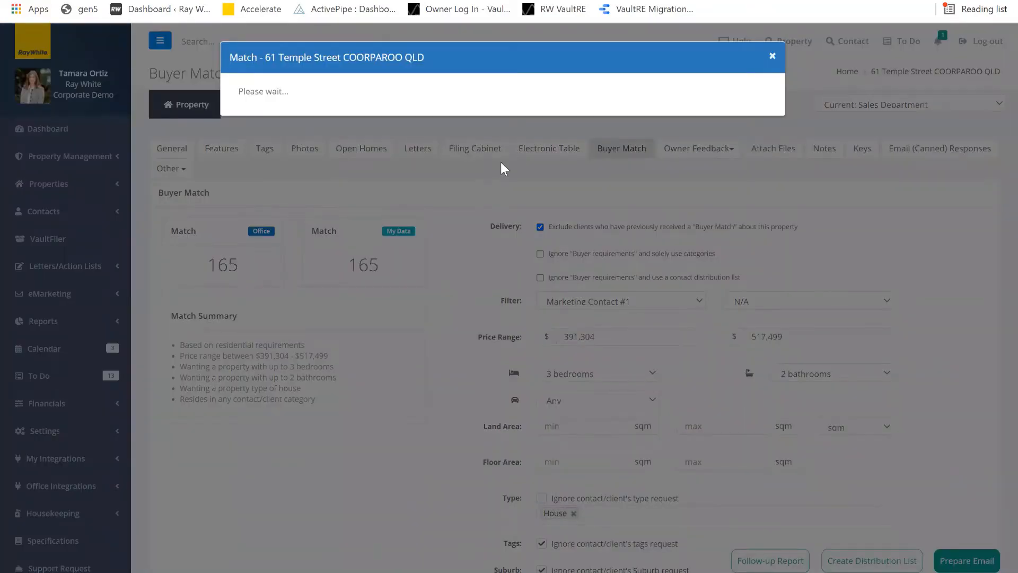
scroll(521, 186, down, 10)
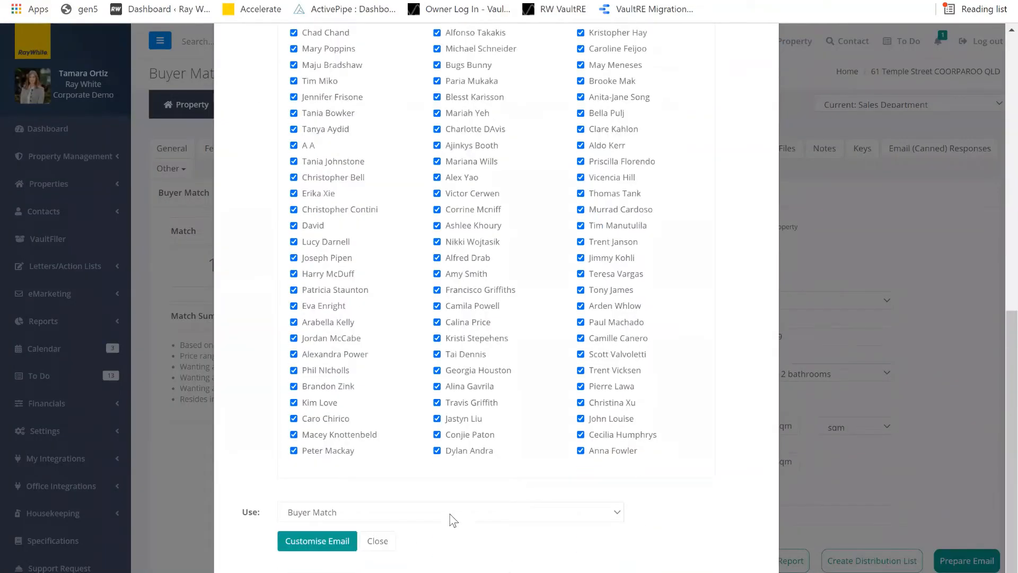
click(391, 515)
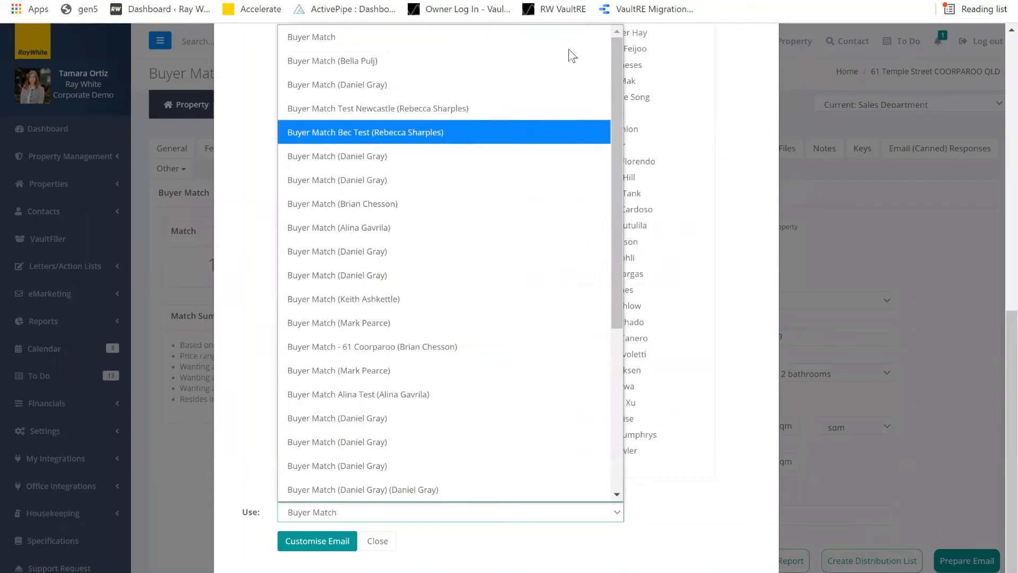
key(Escape)
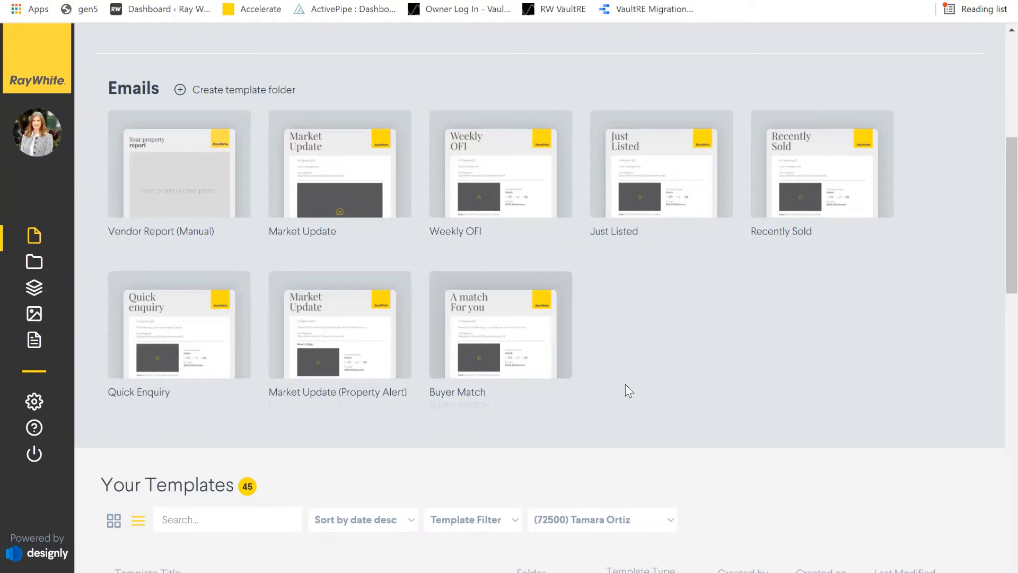
- Start a new template from the Quick Enquiry design titled 'Match Properties Template'
click(170, 323)
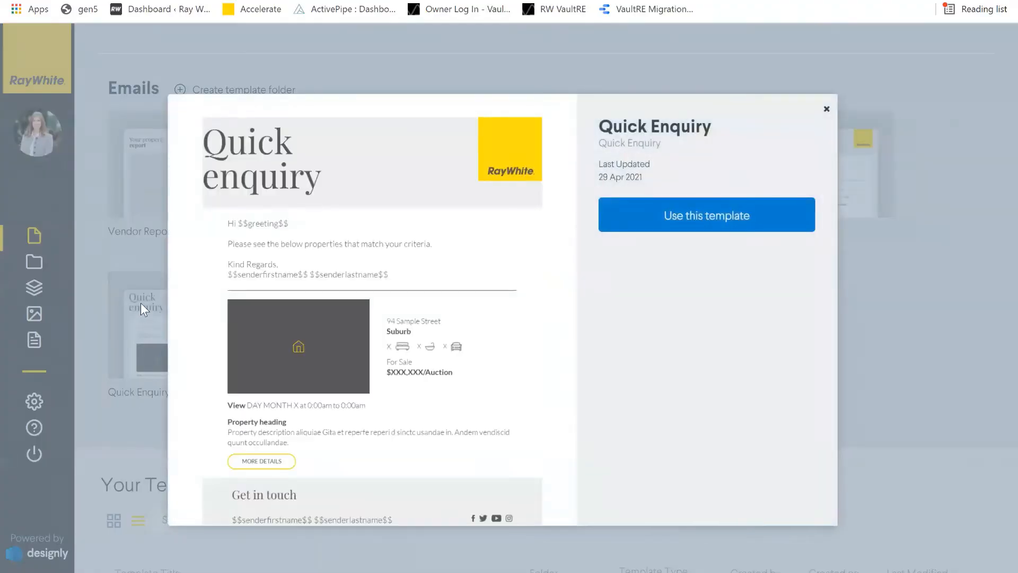
click(707, 215)
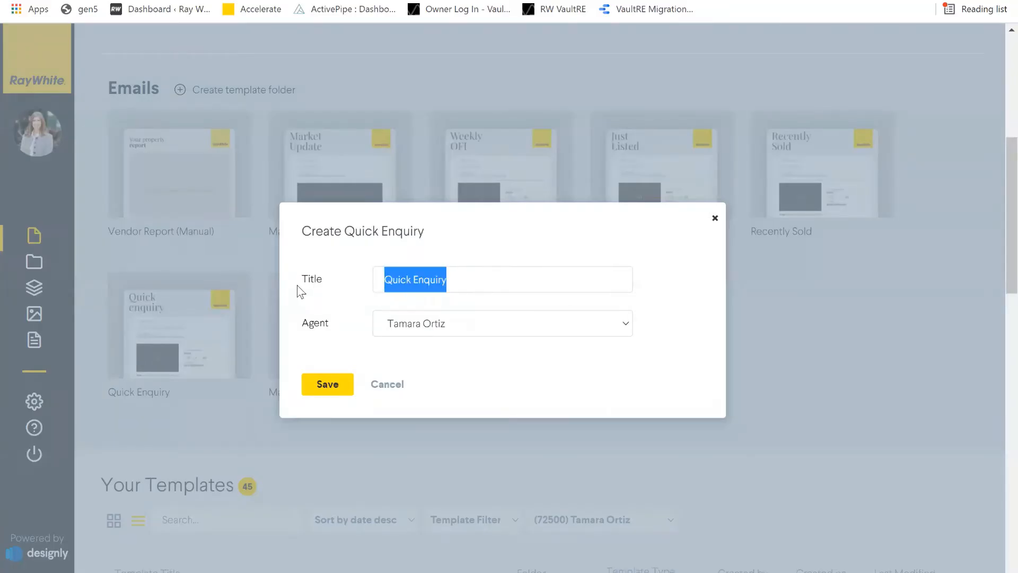
text(Match P)
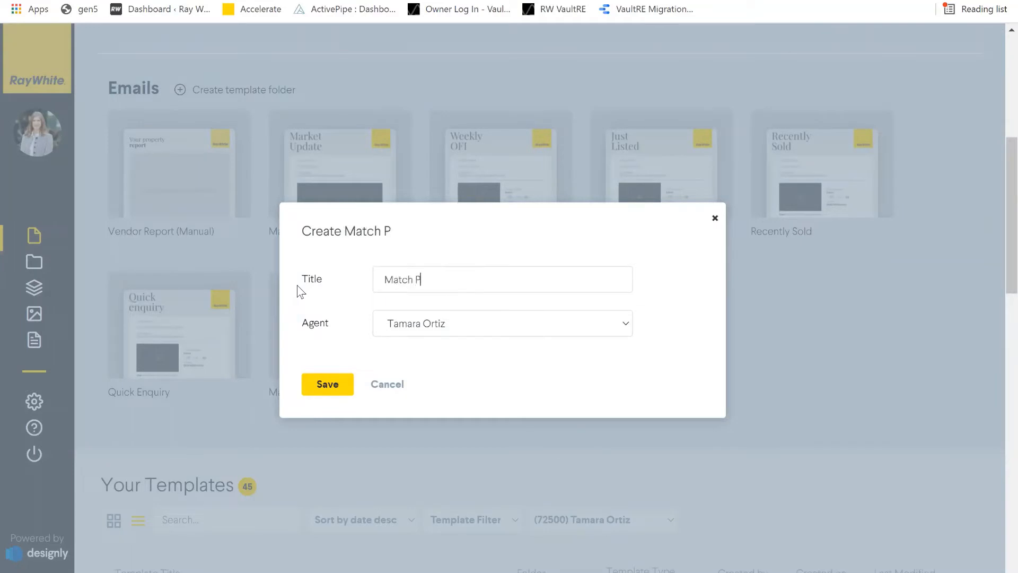
text(roperties Templa)
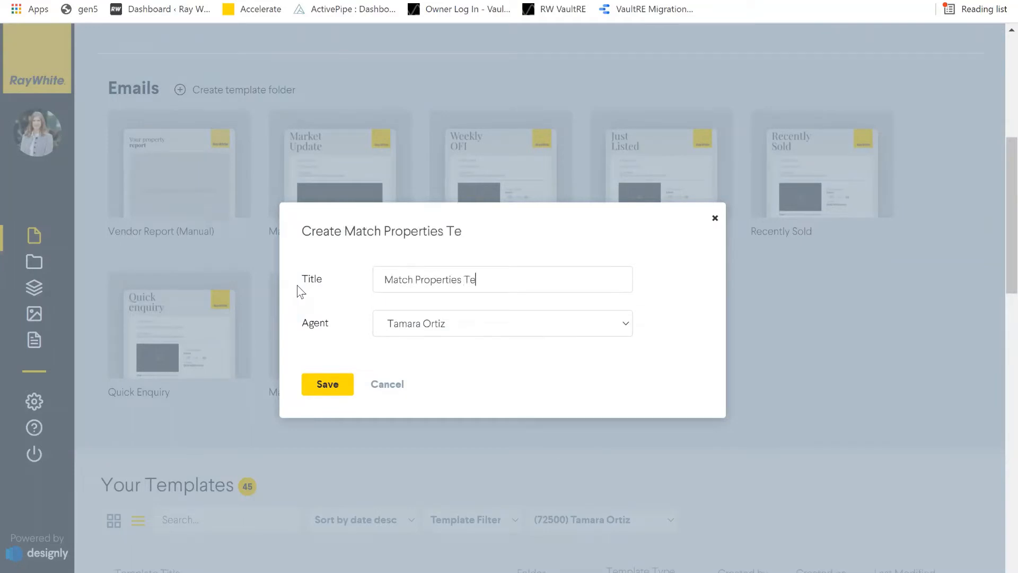
text(te)
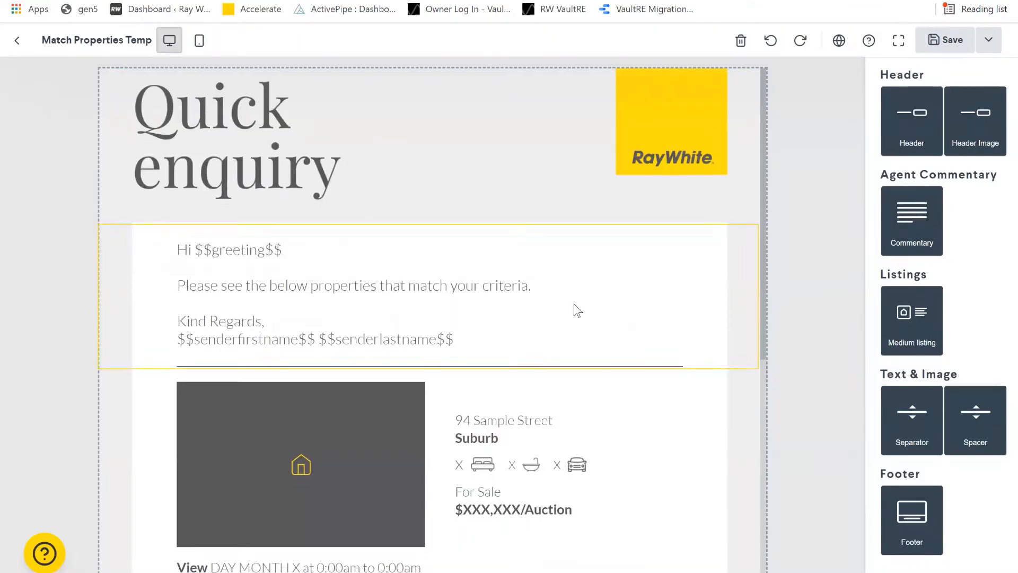
scroll(577, 309, down, 7)
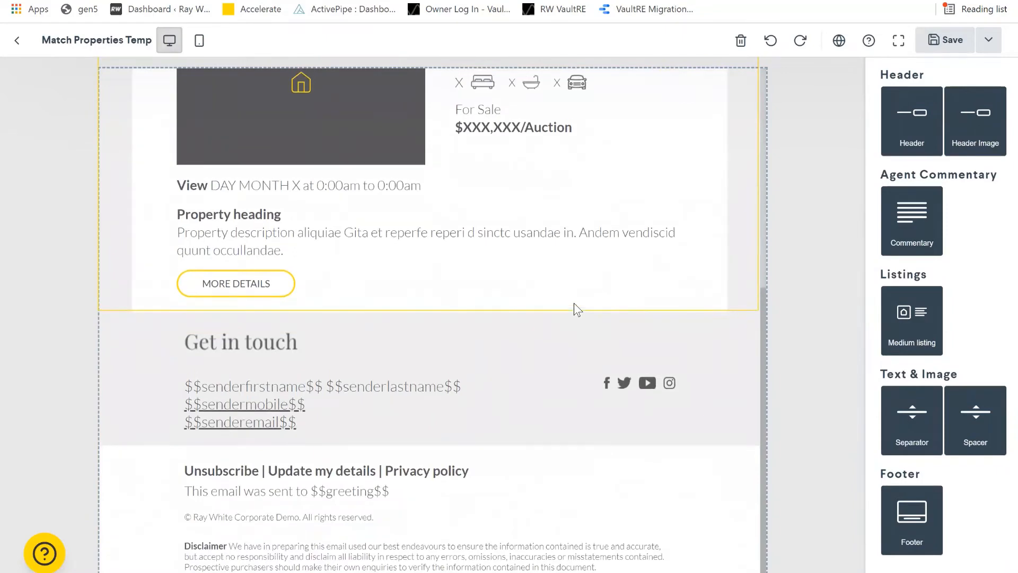
scroll(573, 303, up, 7)
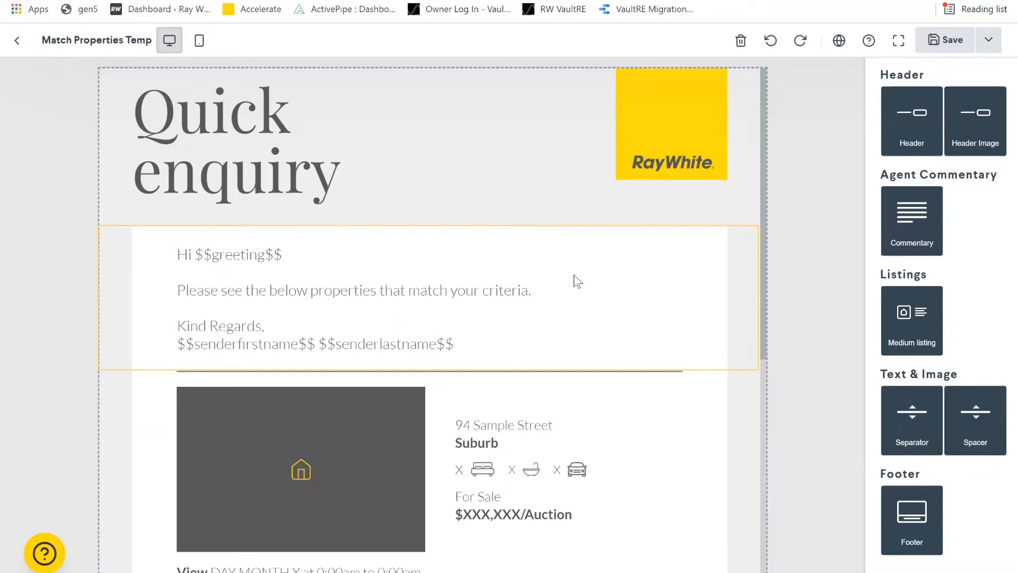
scroll(323, 352, down, 3)
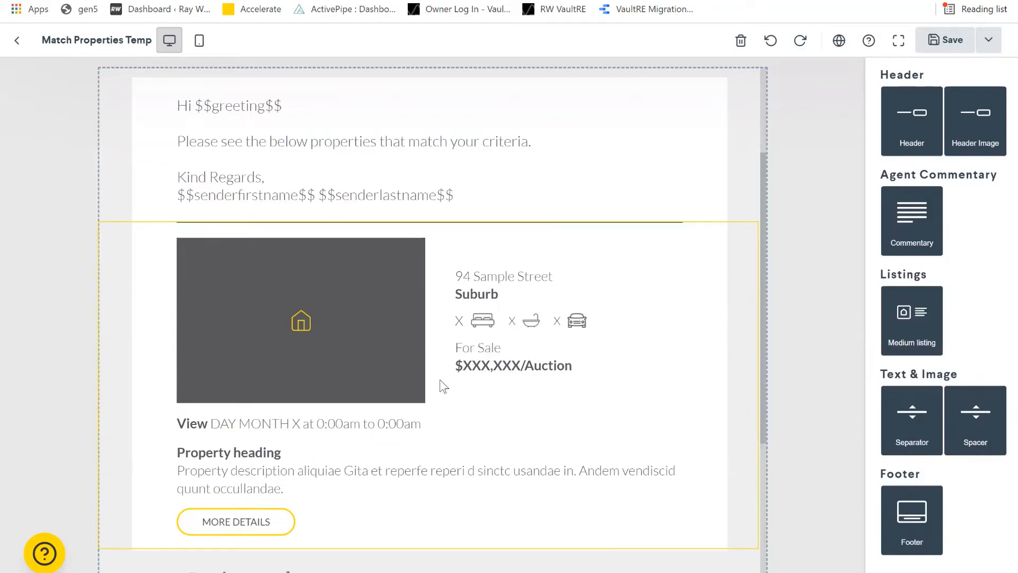
scroll(453, 384, up, 3)
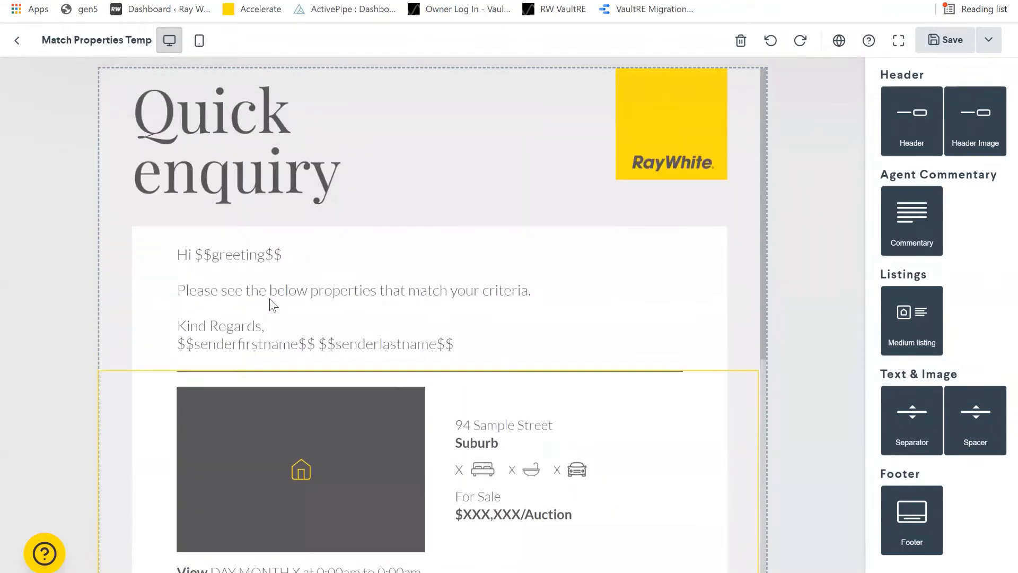
- Confirm the header image's link destination and select the whole Quick Enquiry header block for removal
click(296, 185)
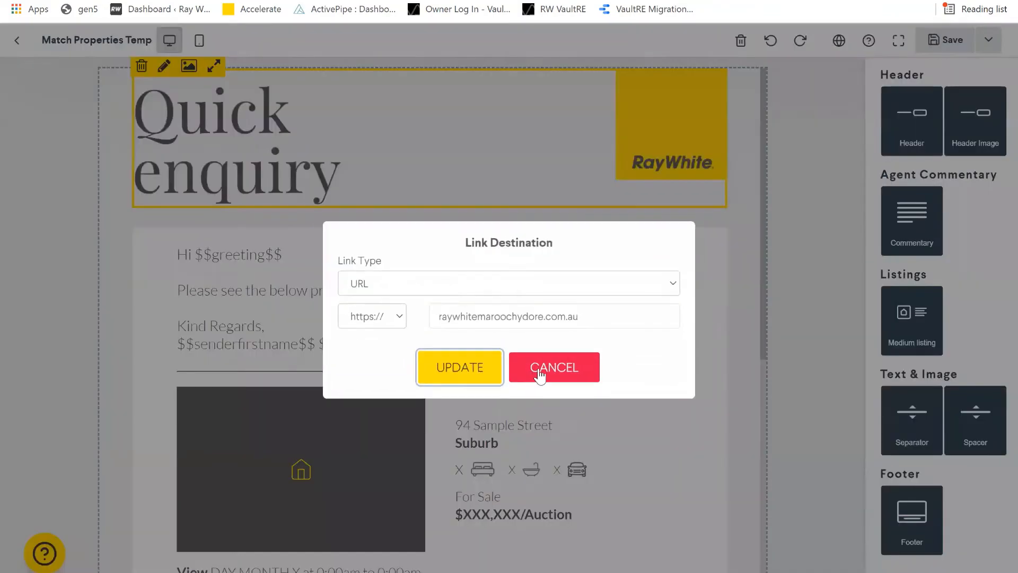
click(468, 366)
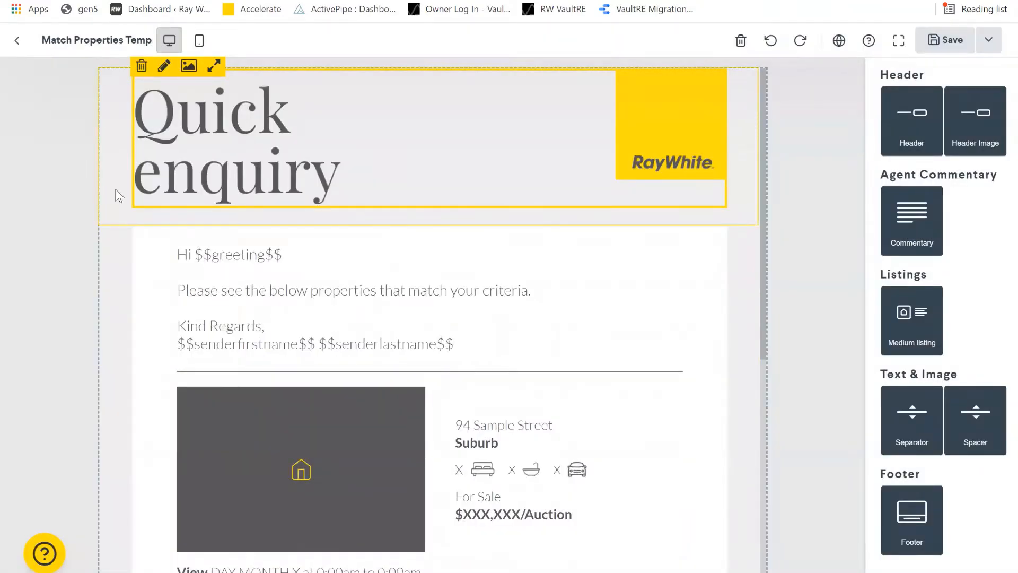
click(105, 109)
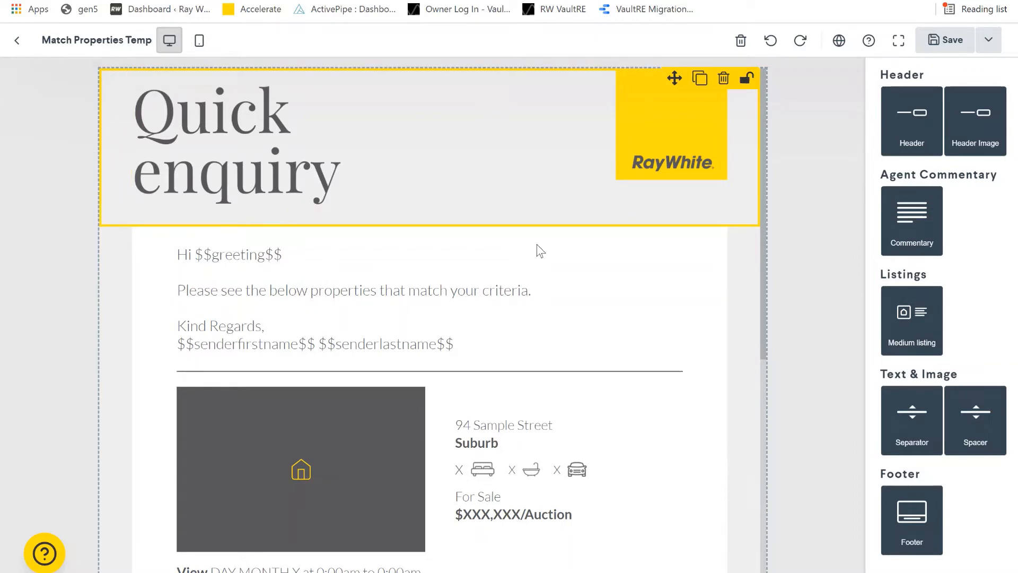
click(356, 141)
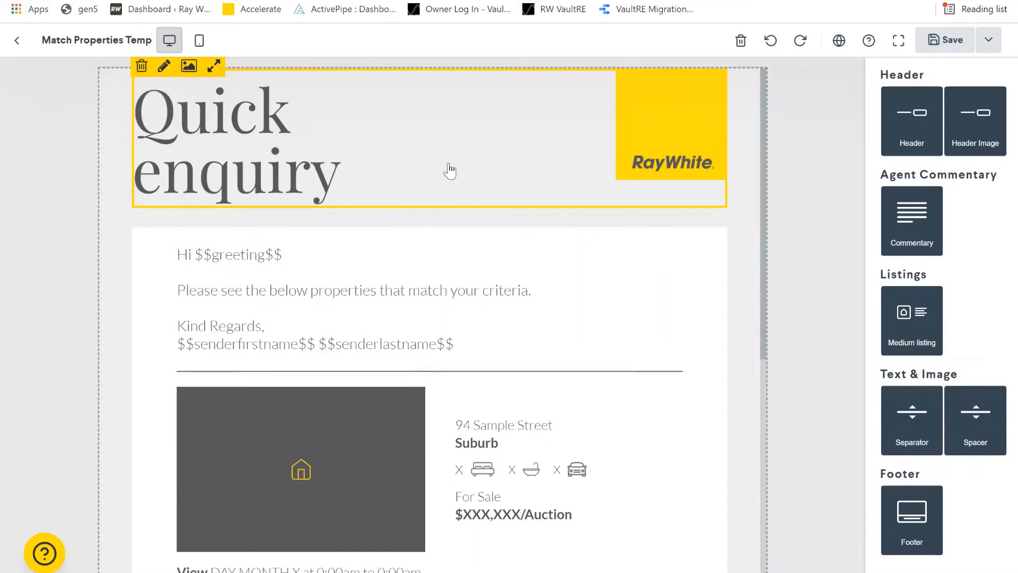
click(105, 151)
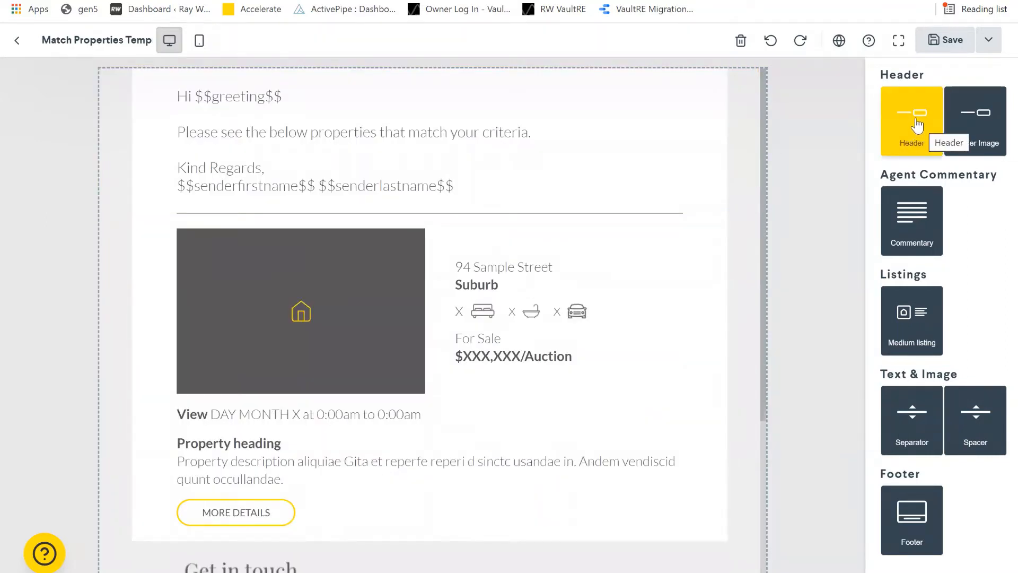
- Insert a header block at the top and change its heading to 'Property Match for you'
drag(917, 125, 211, 156)
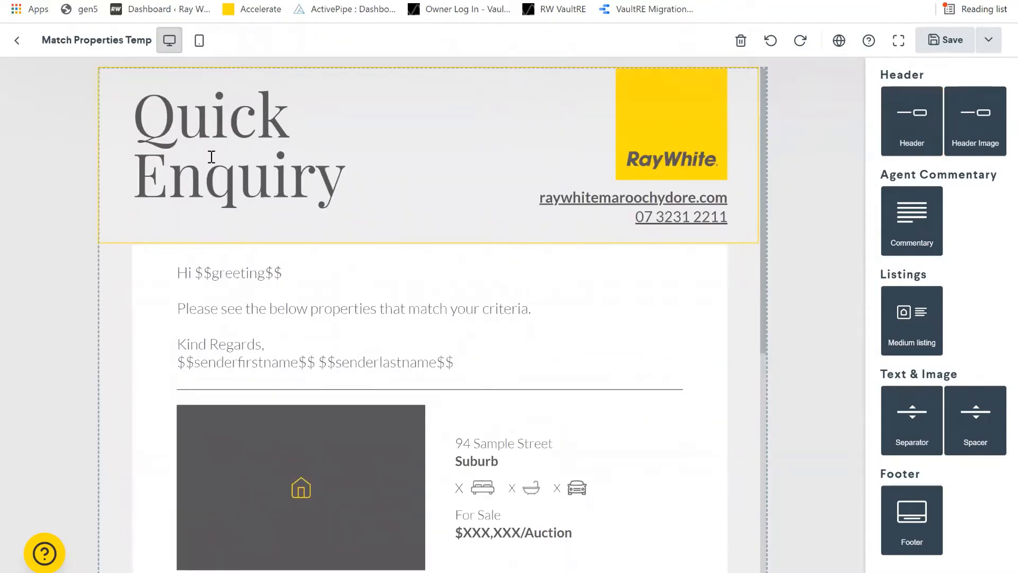
click(313, 178)
double_click(368, 191)
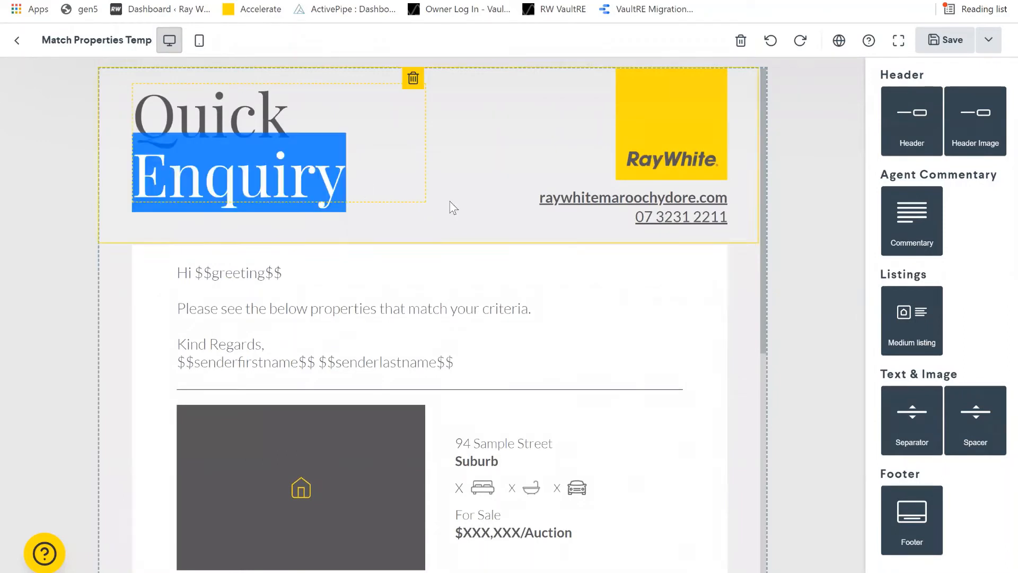
click(453, 208)
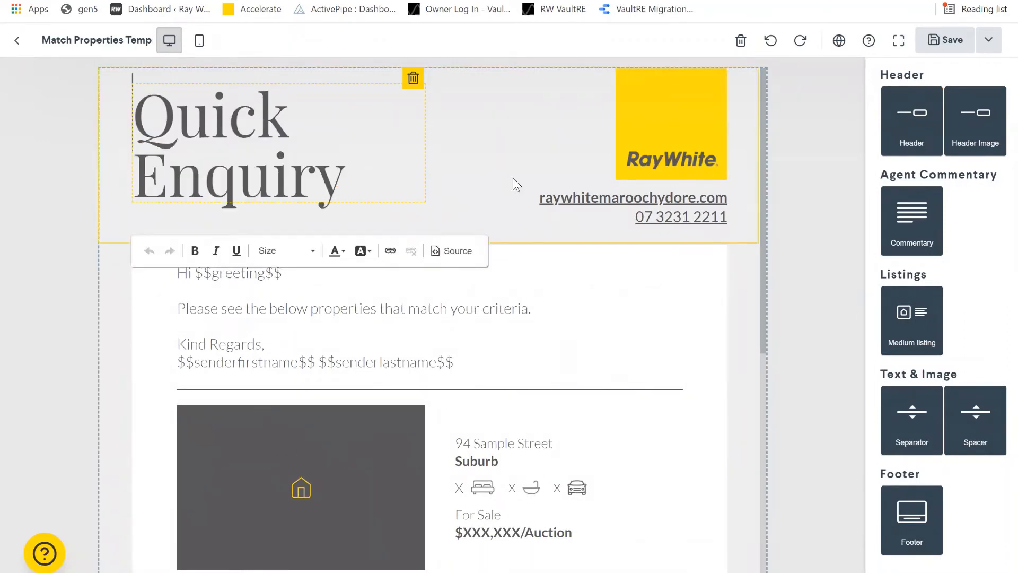
key(BackSpace)
key(BackSpace)
key(BackSpace)
key(BackSpace)
key(BackSpace)
key(BackSpace)
key(BackSpace)
key(BackSpace)
key(BackSpace)
key(BackSpace)
key(BackSpace)
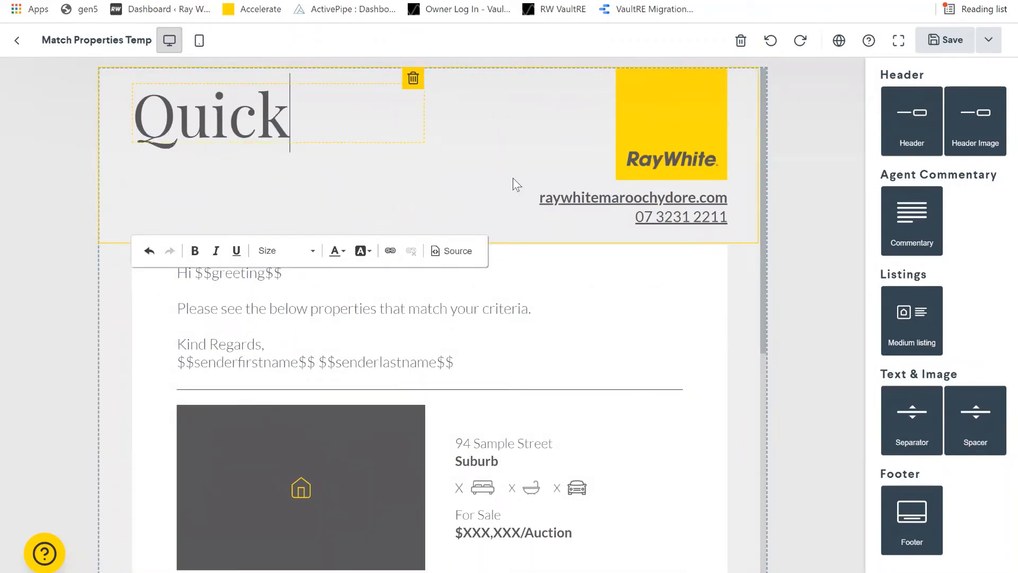
key(BackSpace)
key(BackSpace)
text(P)
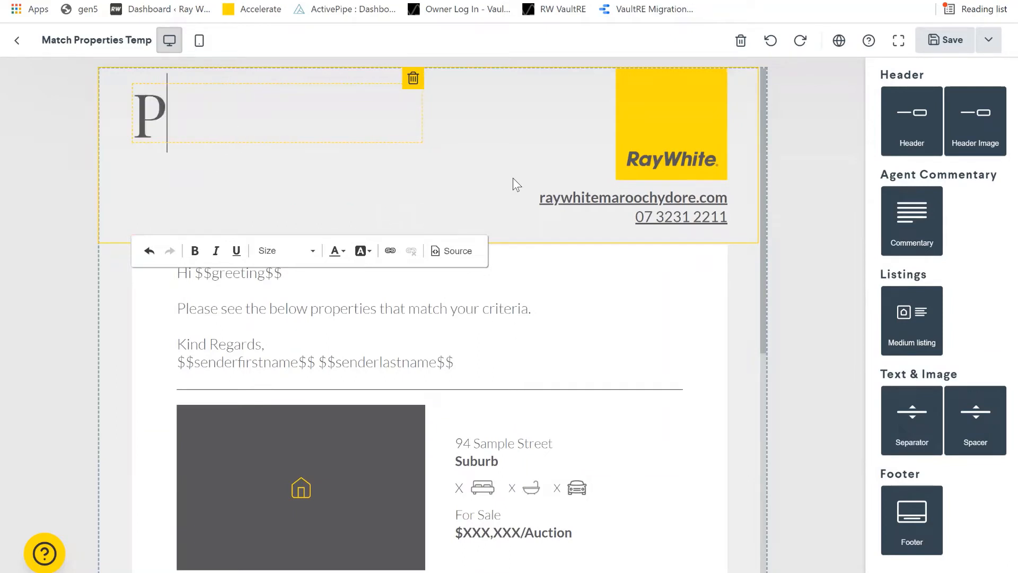
text(roperty Match for you)
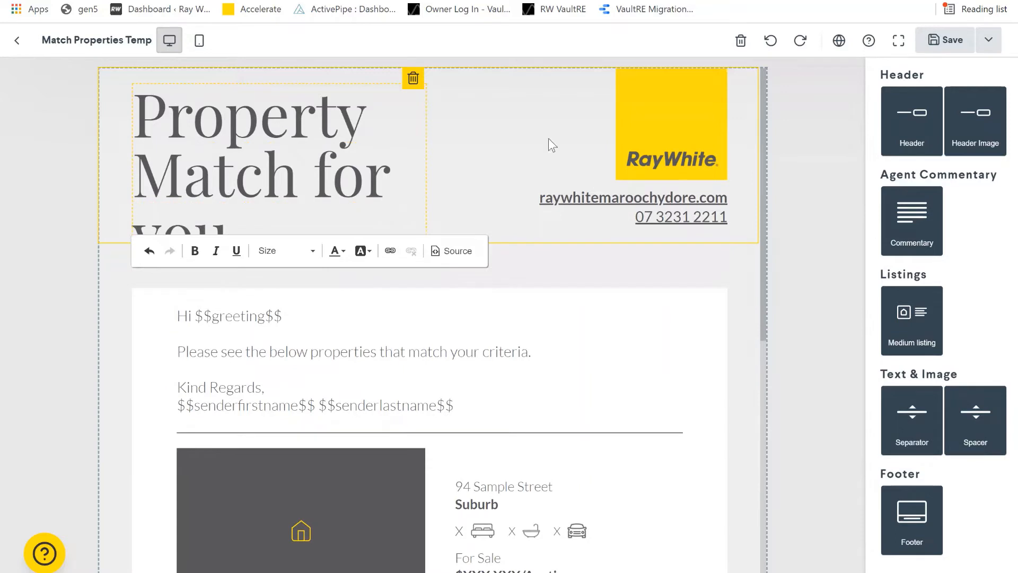
click(463, 106)
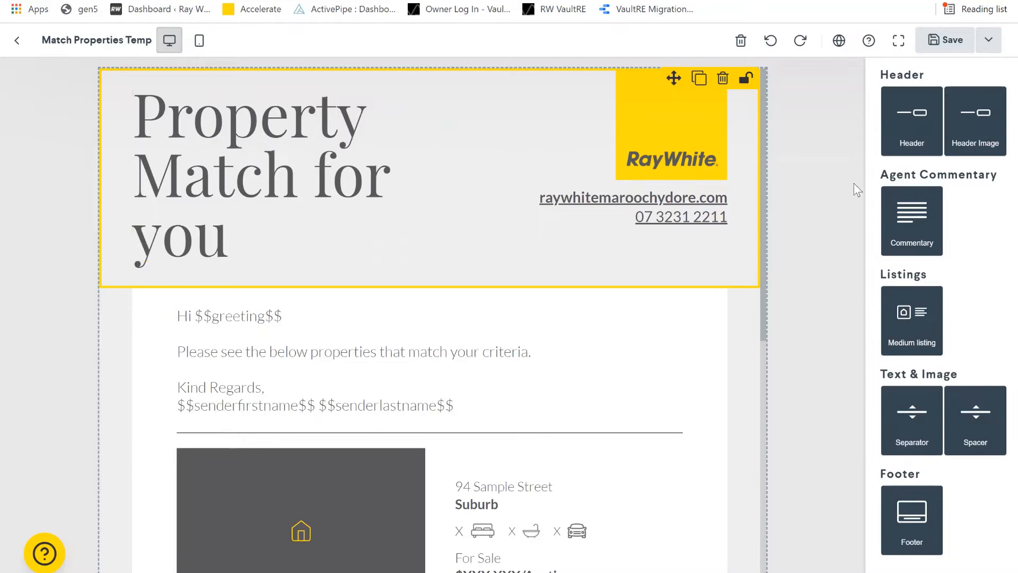
- Save the Match Listings template to VaultRE and dismiss the Sent! confirmation
click(948, 47)
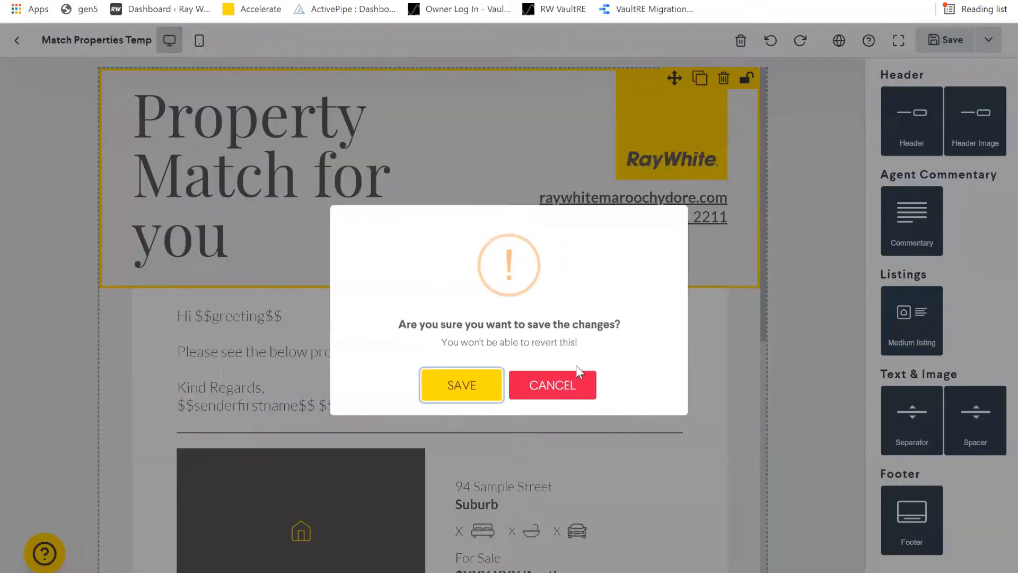
click(466, 390)
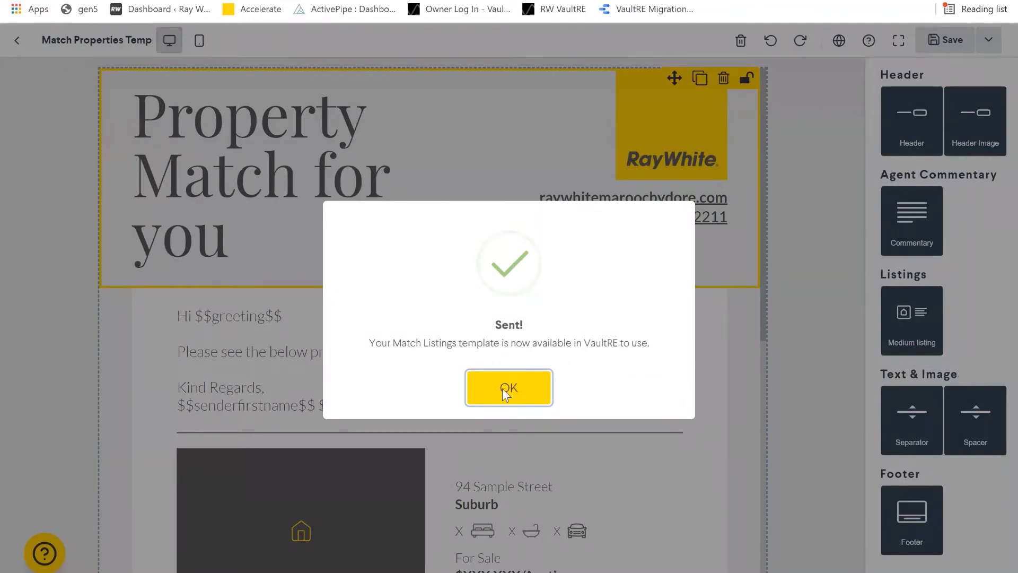
click(296, 286)
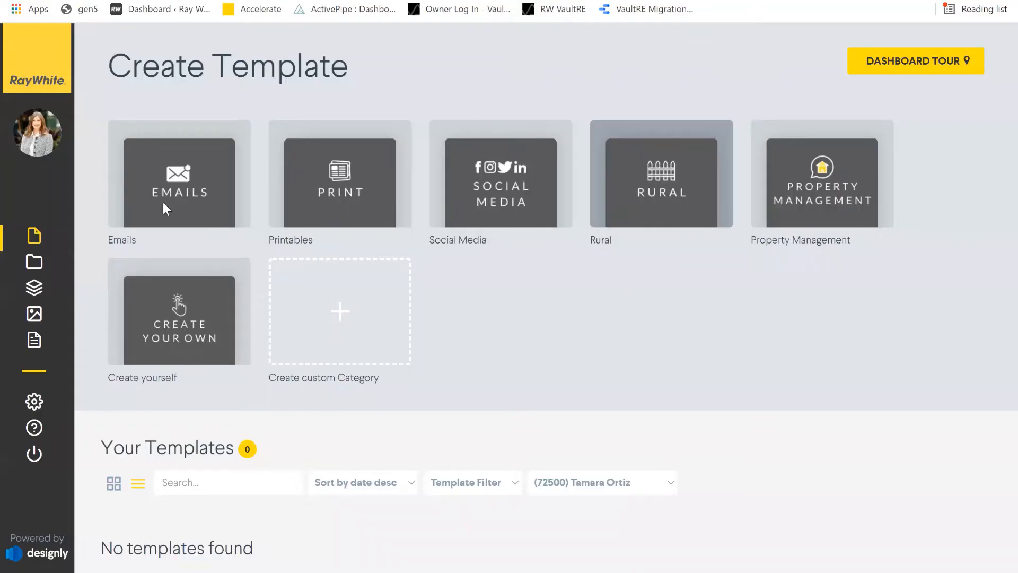
click(163, 202)
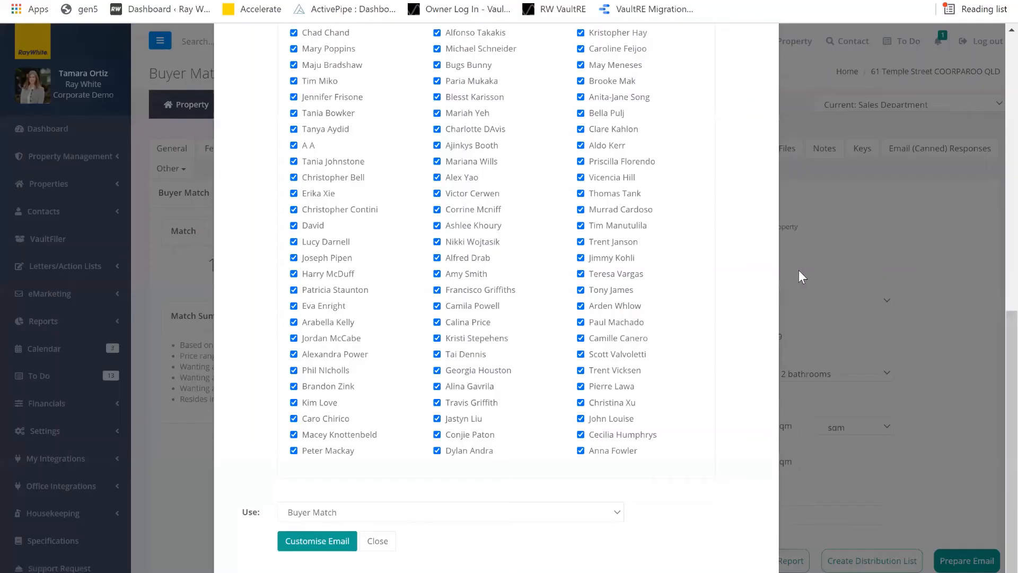
scroll(804, 268, up, 7)
scroll(770, 60, up, 3)
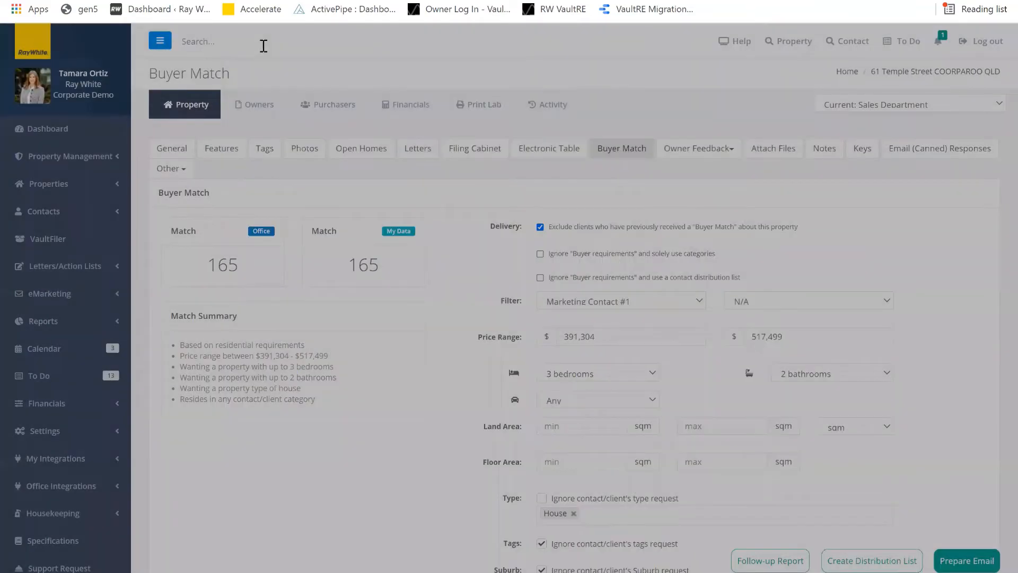
click(264, 46)
text(marilyn)
key(Return)
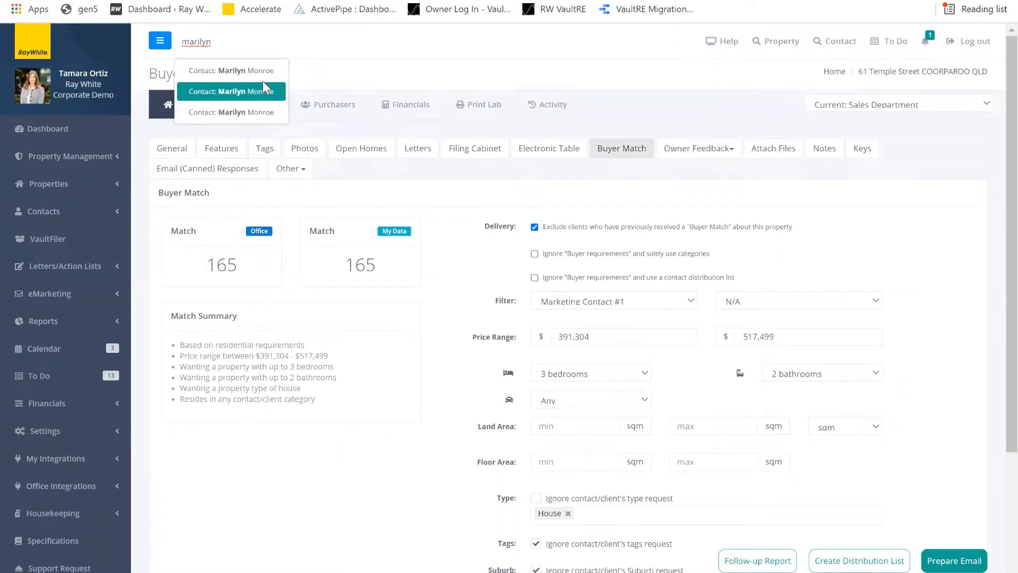
click(274, 79)
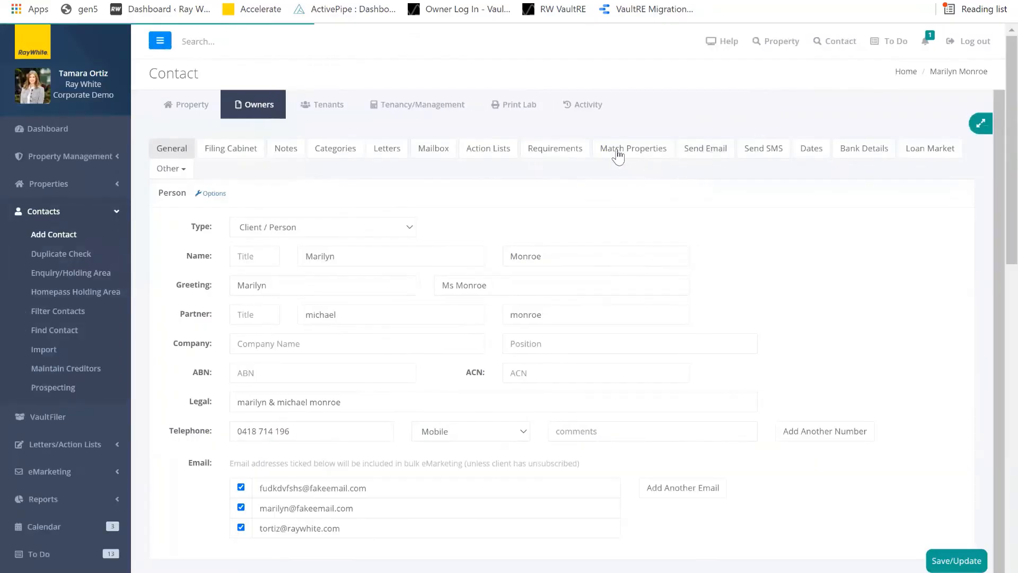
click(617, 153)
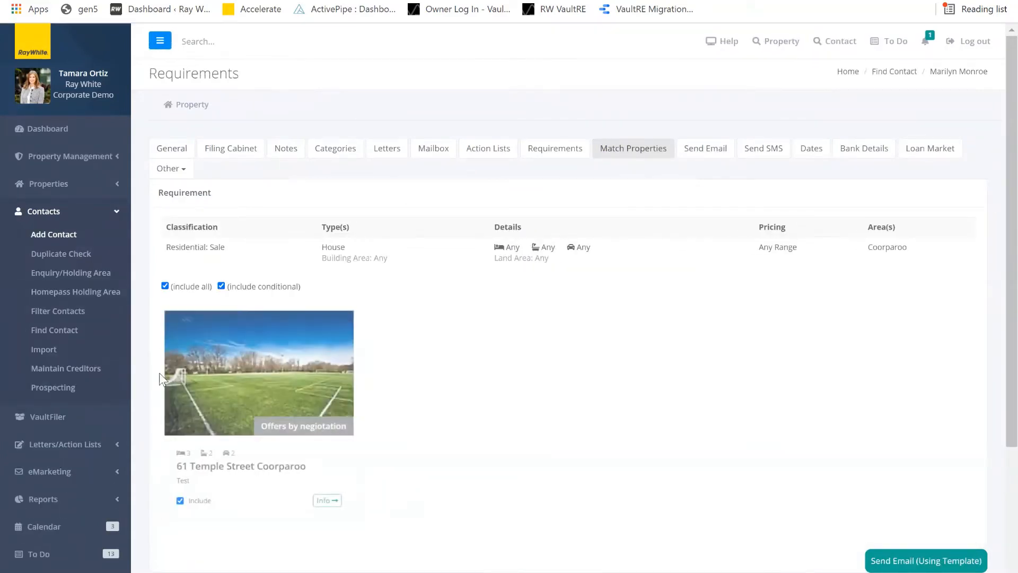
- Start an email about the matched property using the Match Properties Template
click(910, 561)
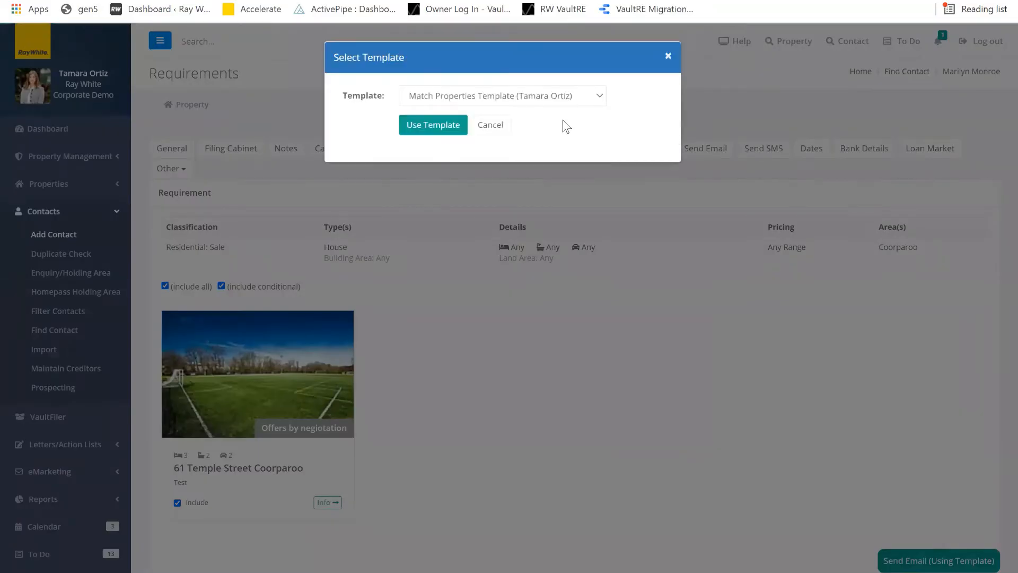
click(567, 95)
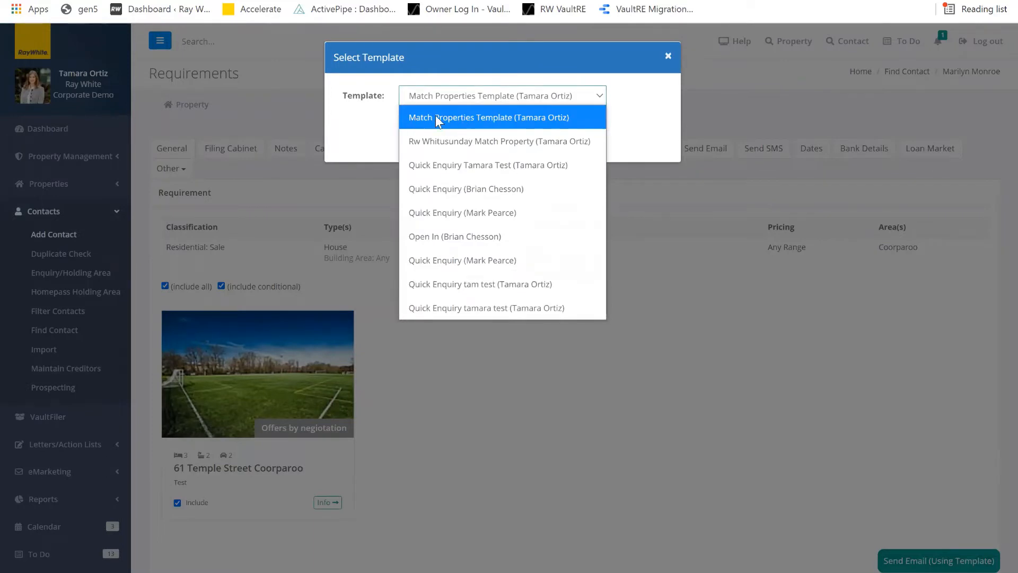
click(436, 118)
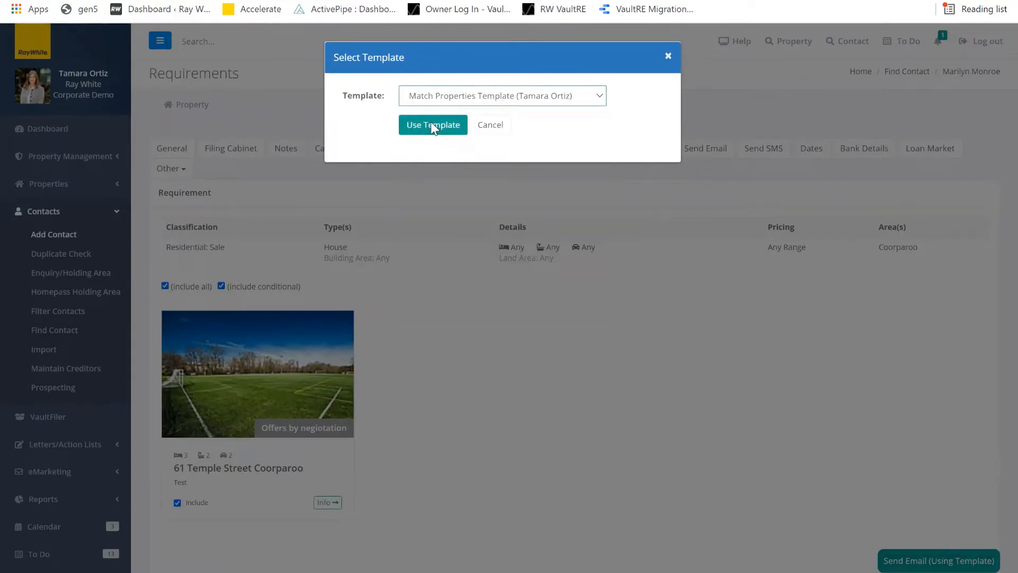
click(432, 125)
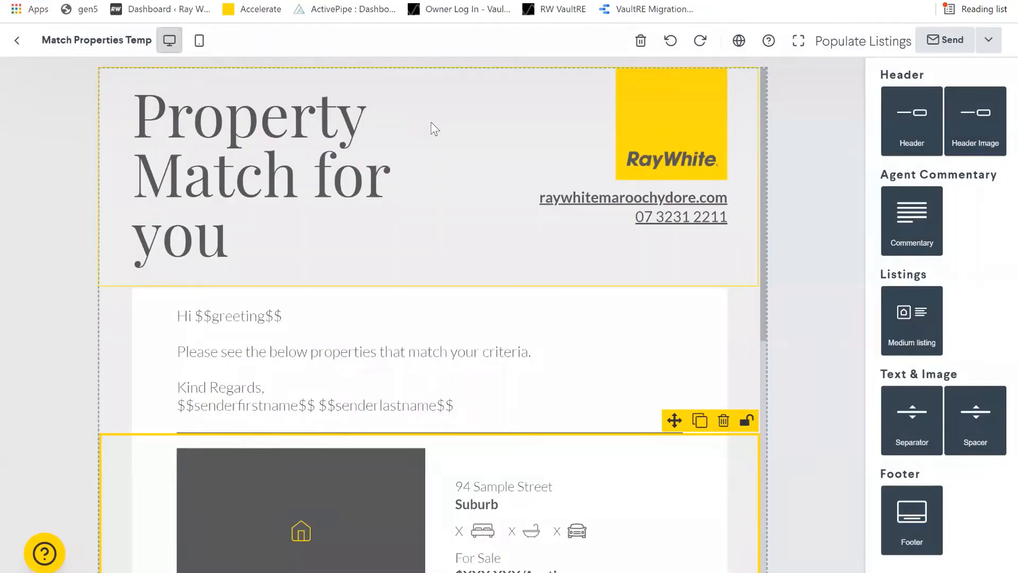
scroll(493, 297, down, 1)
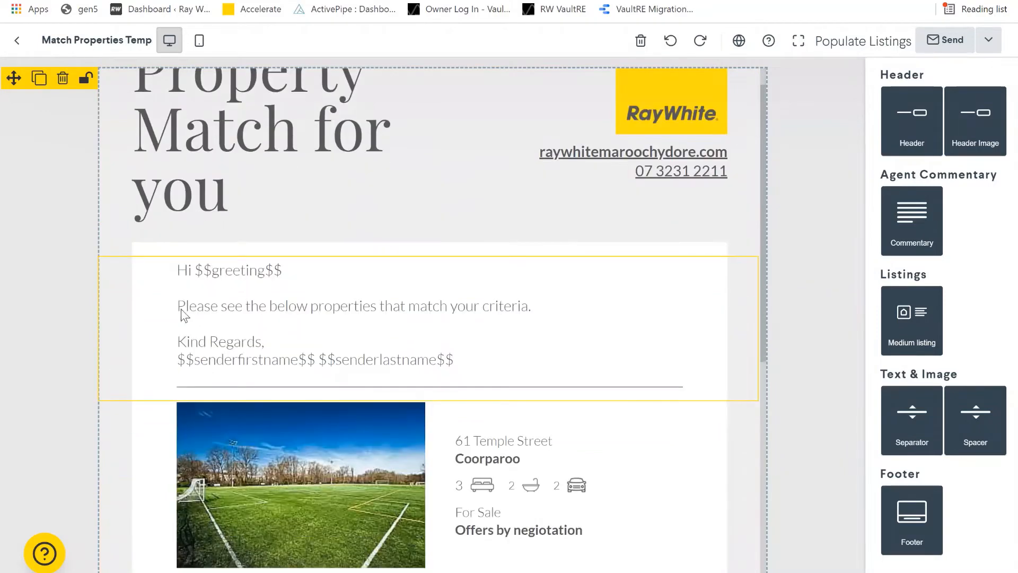
scroll(378, 392, down, 2)
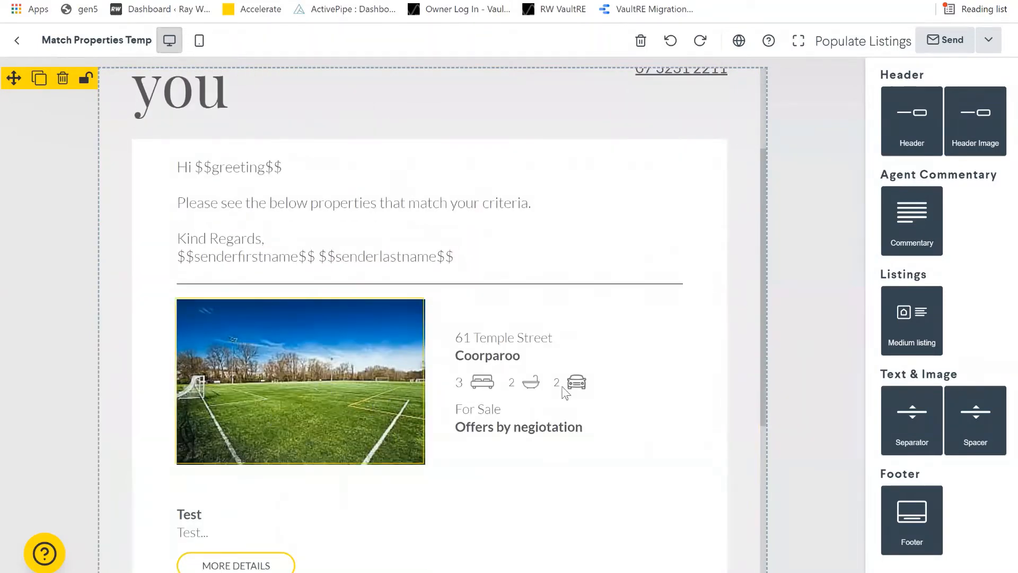
scroll(638, 401, down, 1)
scroll(640, 401, down, 5)
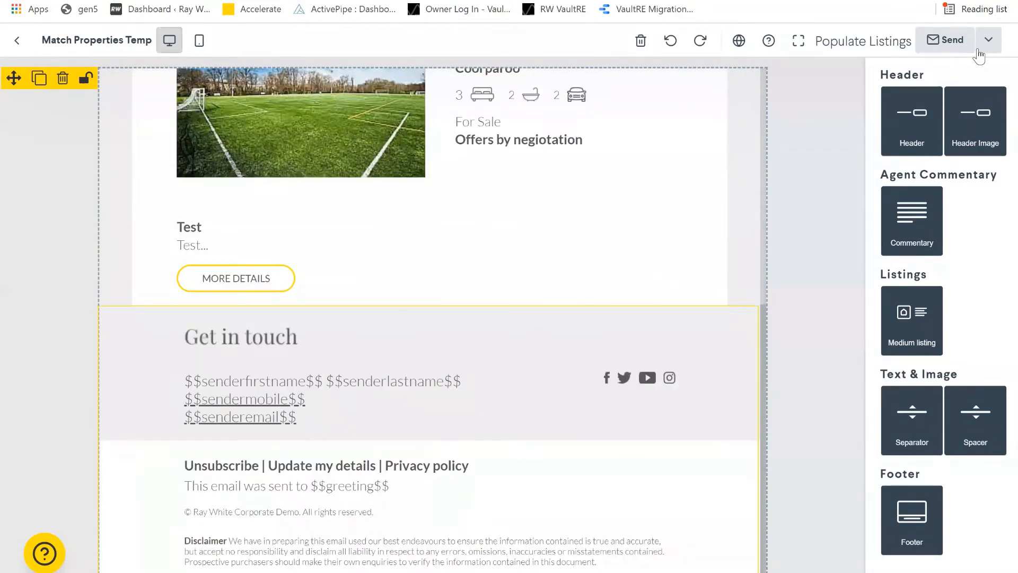
scroll(562, 229, up, 8)
key(ctrl+s)
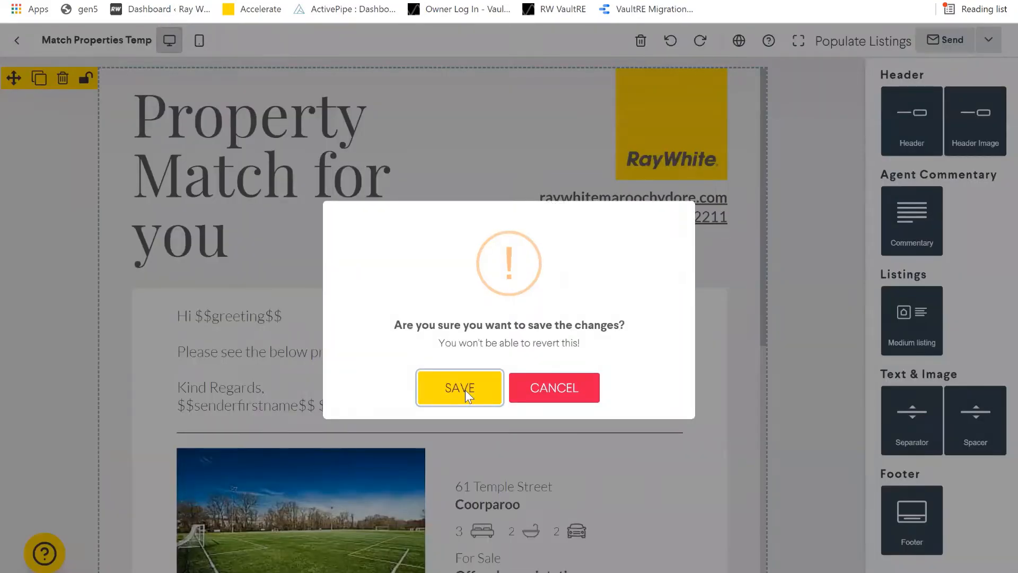
click(465, 390)
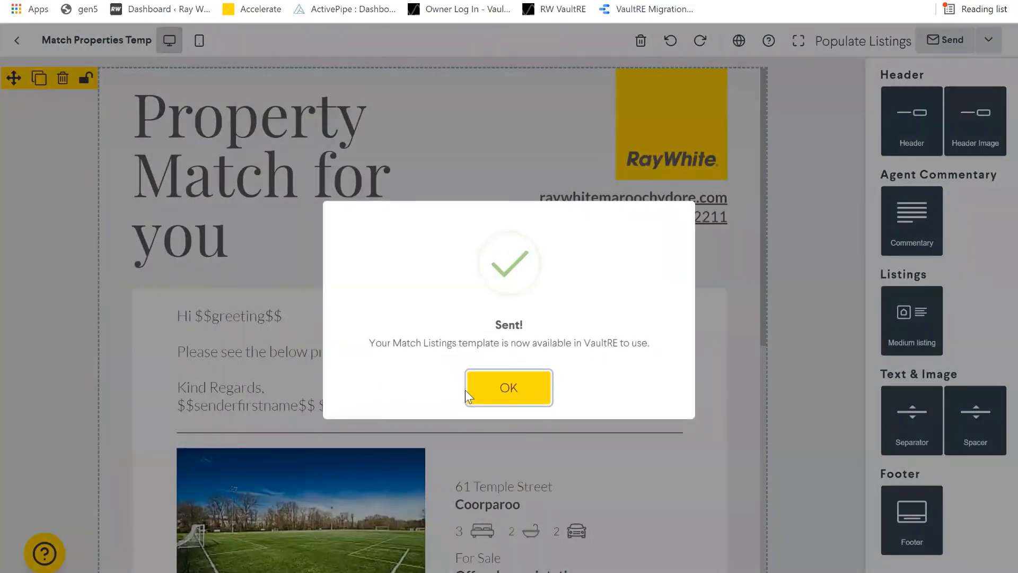
click(466, 390)
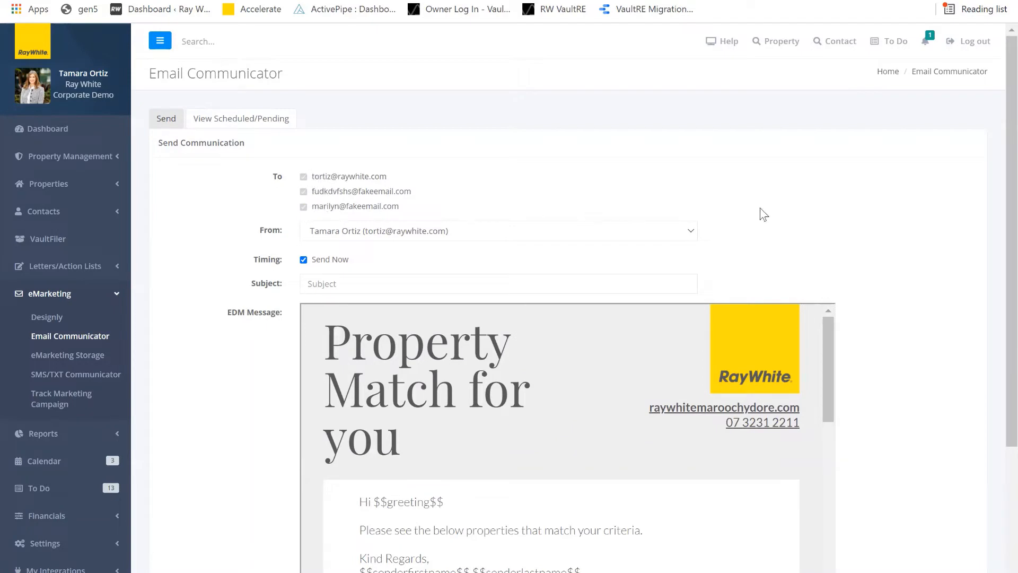
- Check the previous Subject line suggestions, dismiss them, and scroll through the EDM preview
scroll(297, 117, down, 3)
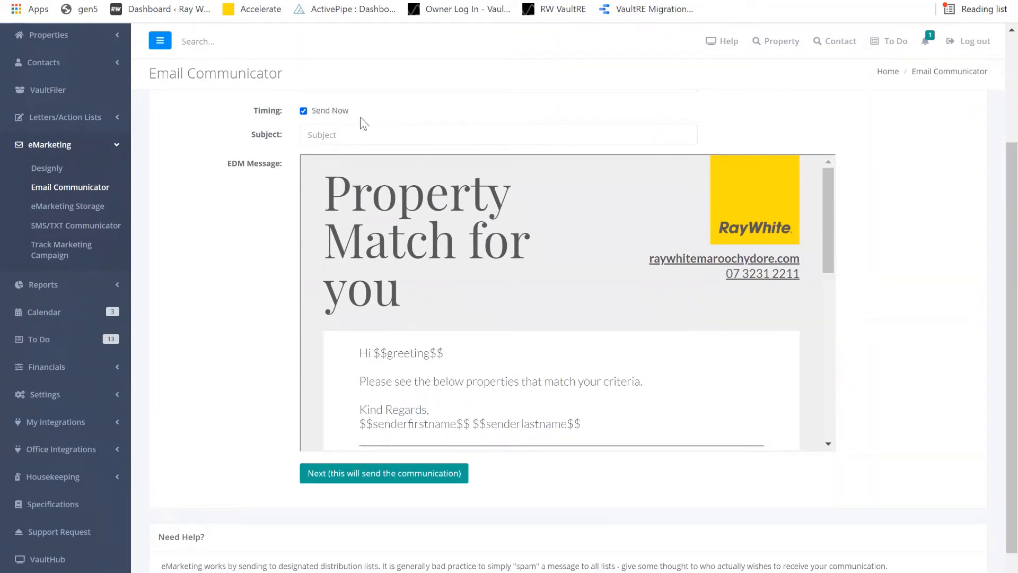
click(342, 135)
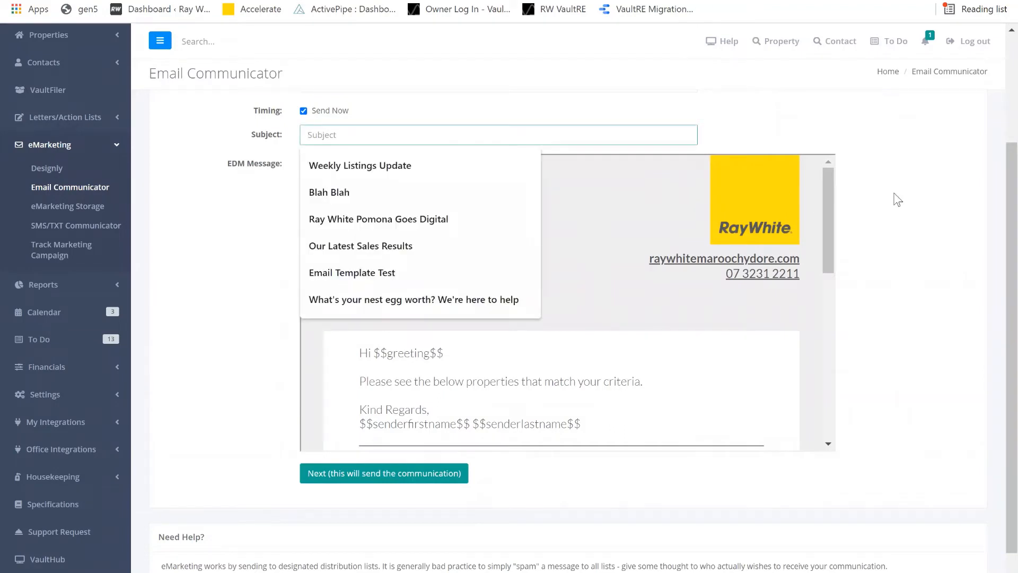
click(252, 530)
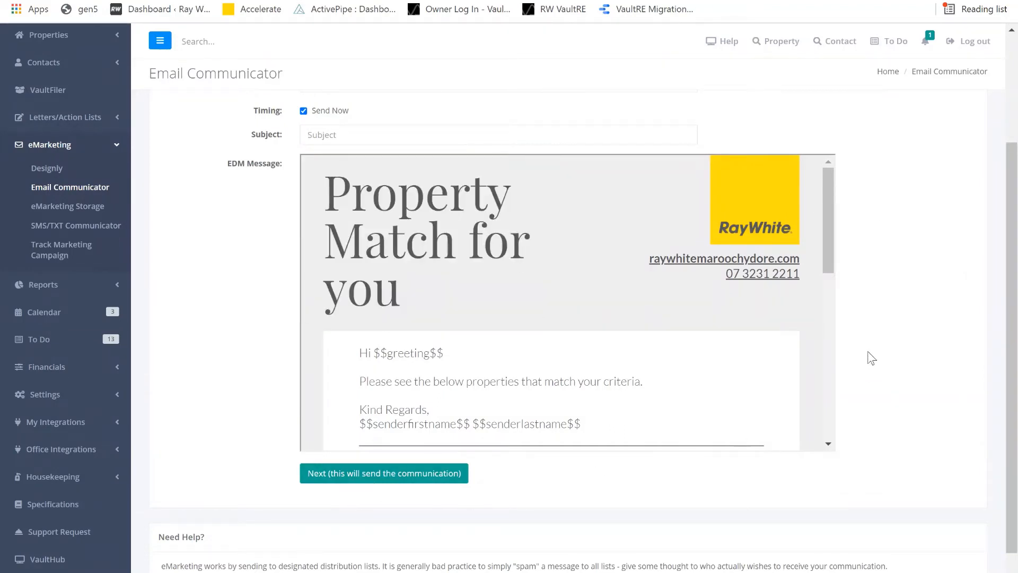
scroll(552, 298, down, 6)
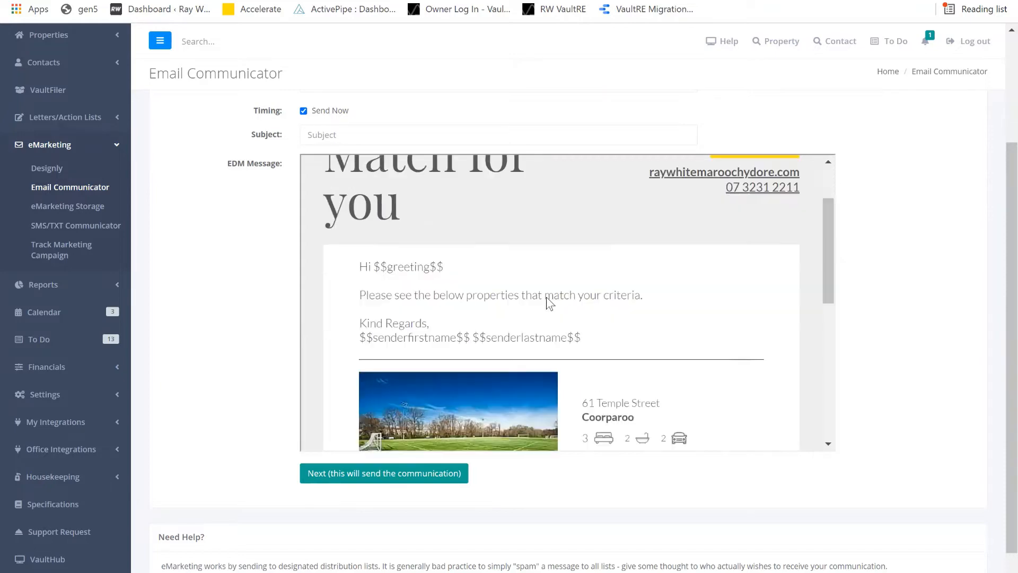
scroll(548, 298, up, 6)
scroll(171, 169, up, 3)
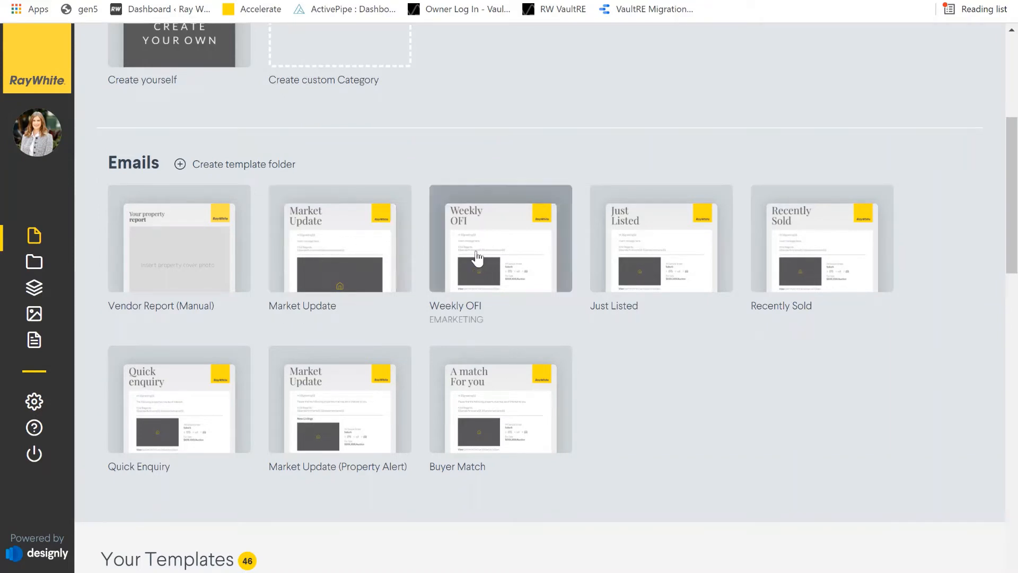
- Create a personal copy of the Market Update template with a test title and open it
click(335, 246)
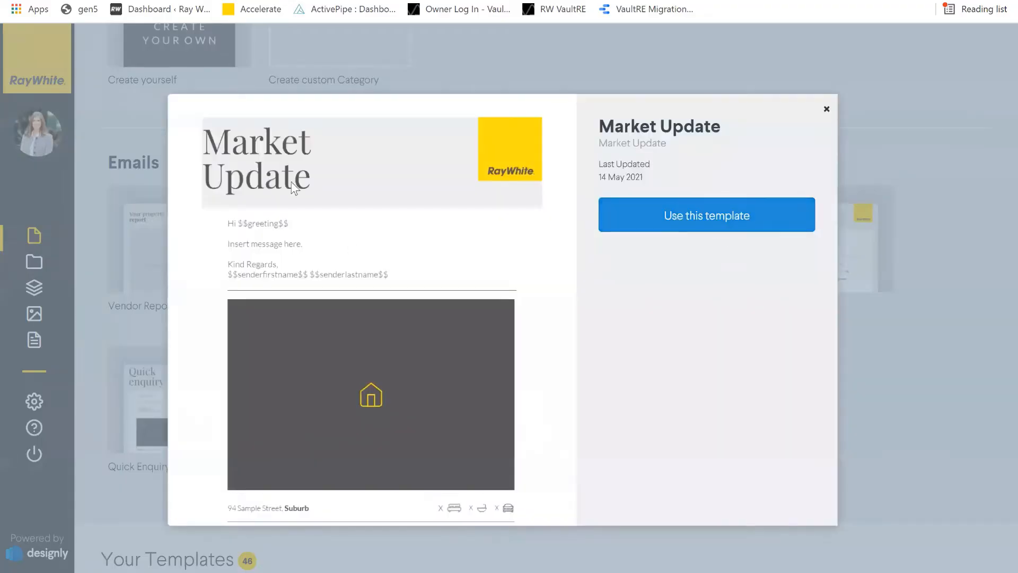
click(722, 225)
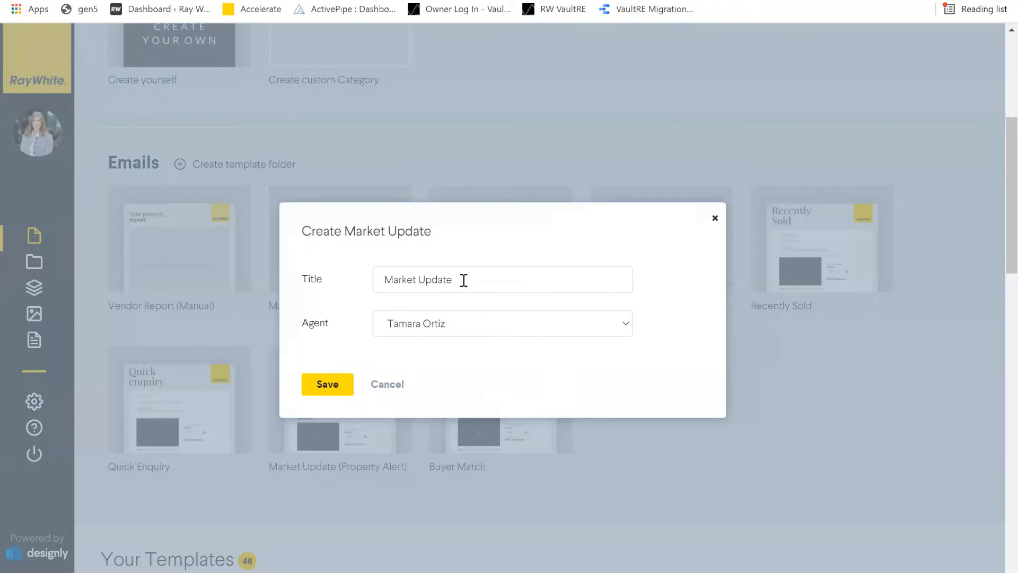
text(Tama Test)
click(330, 387)
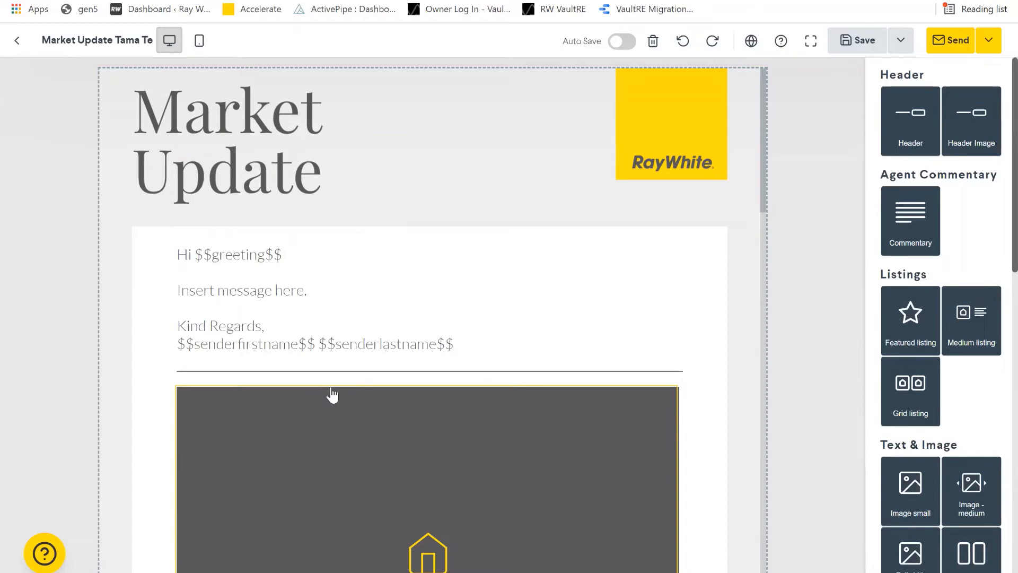
- Wipe every block off the Market Update canvas, confirming with CLEAN
scroll(434, 234, down, 4)
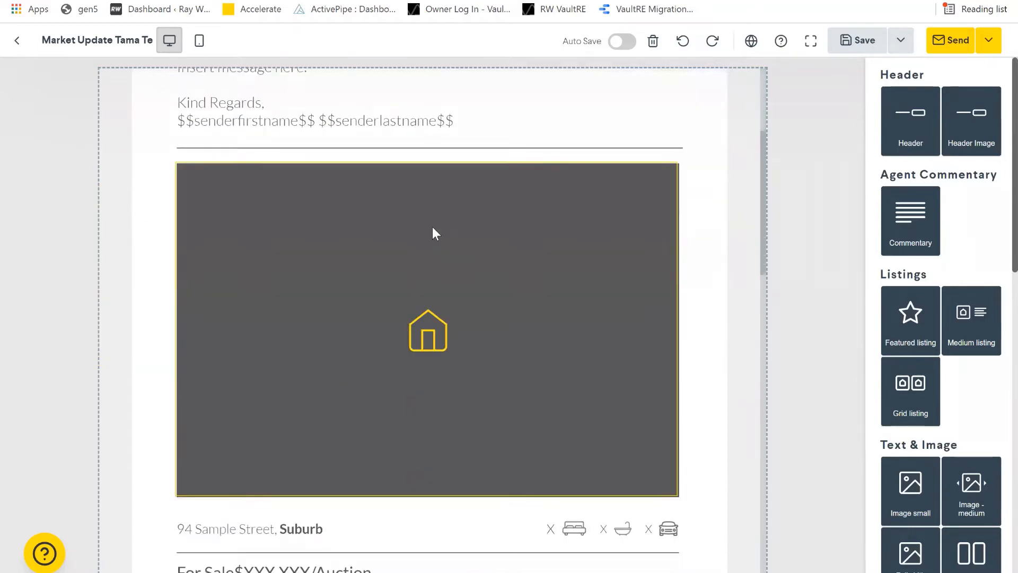
scroll(434, 229, down, 20)
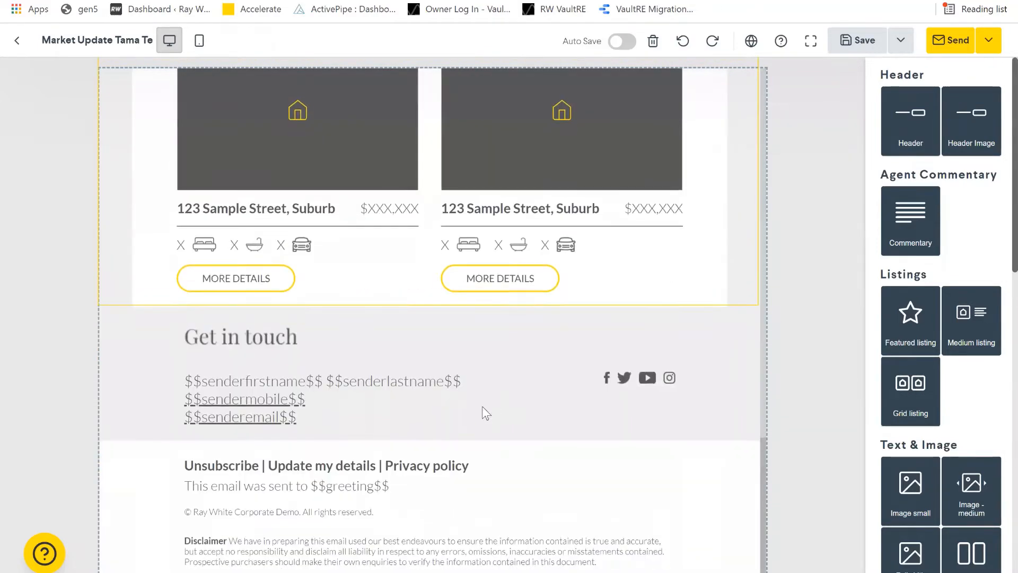
scroll(467, 415, up, 20)
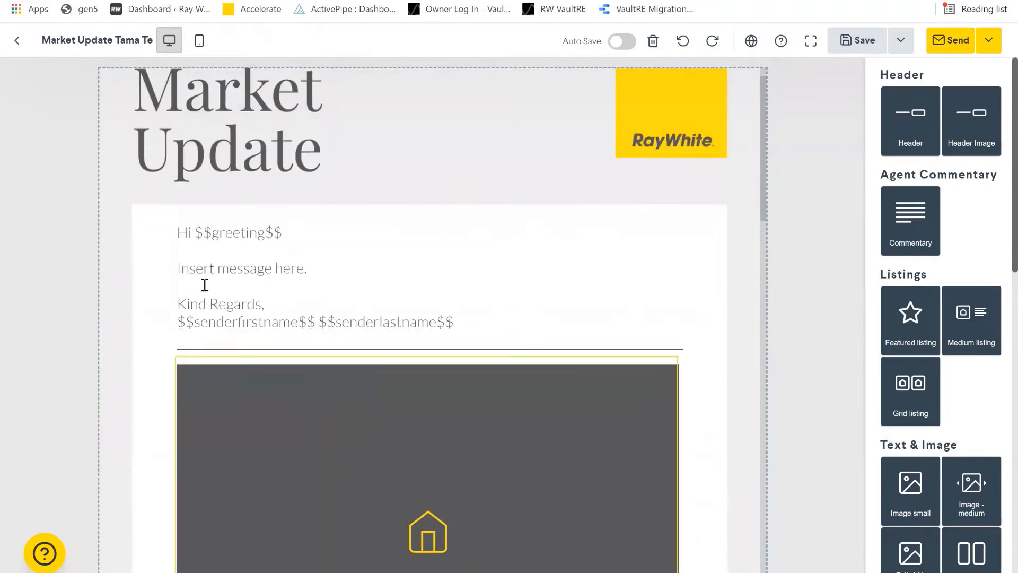
scroll(205, 284, up, 1)
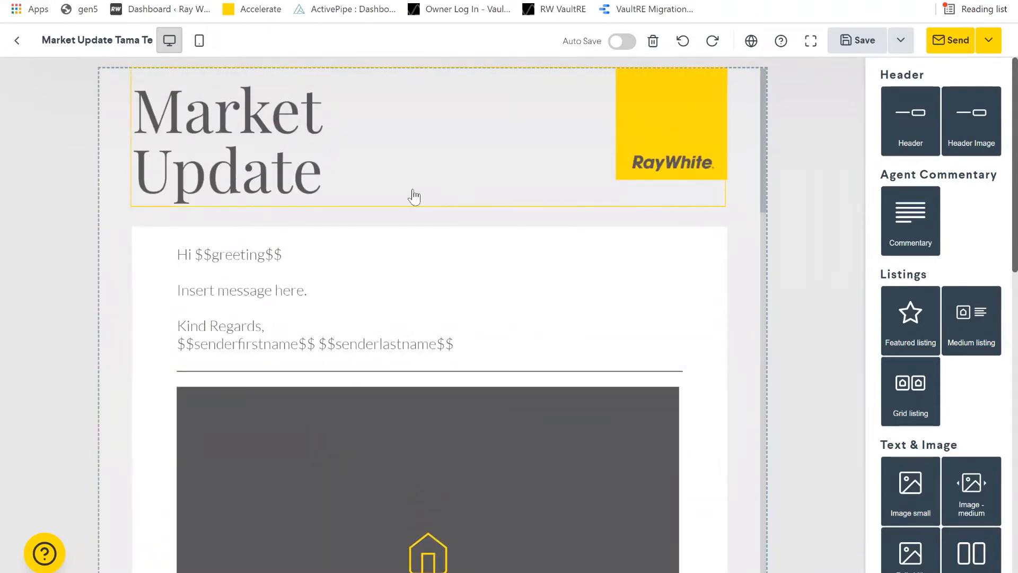
click(656, 46)
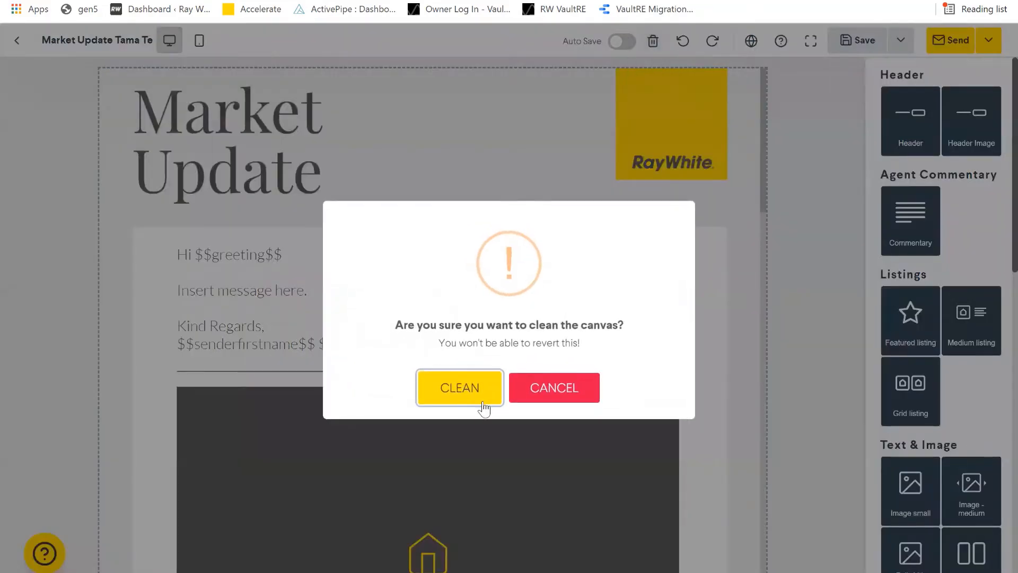
click(476, 405)
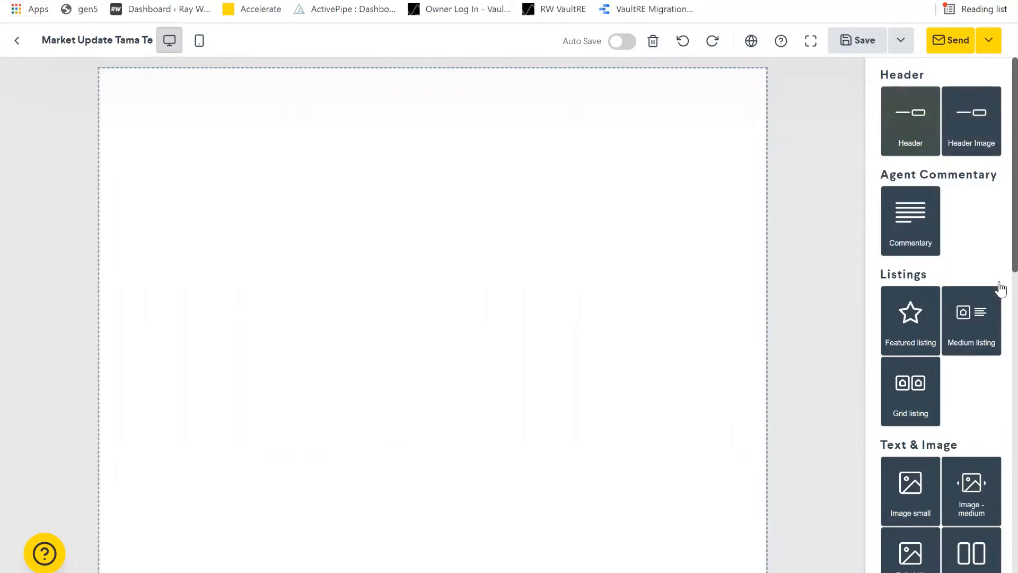
scroll(997, 287, down, 5)
scroll(997, 286, down, 8)
scroll(997, 286, up, 15)
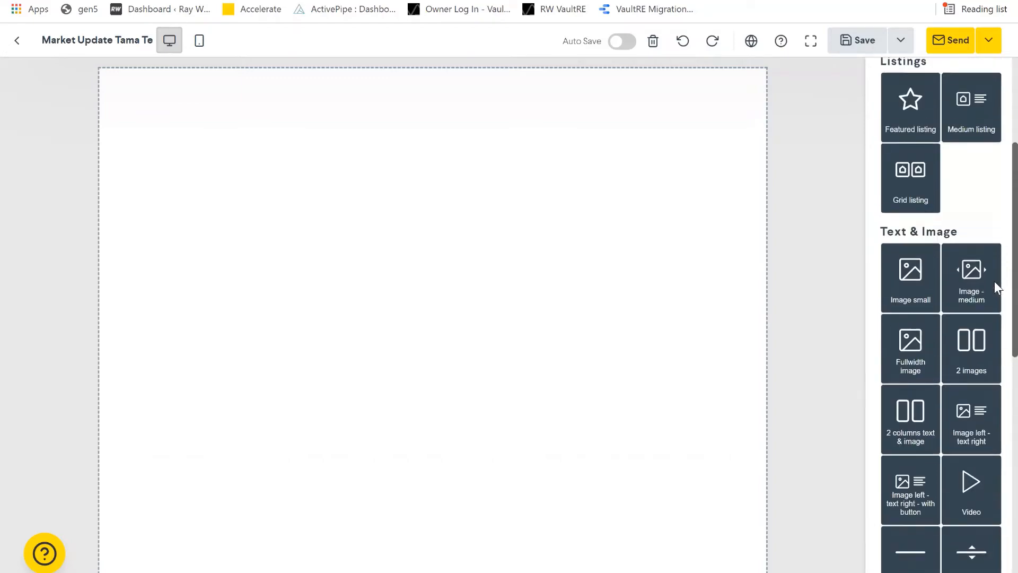
scroll(997, 287, down, 11)
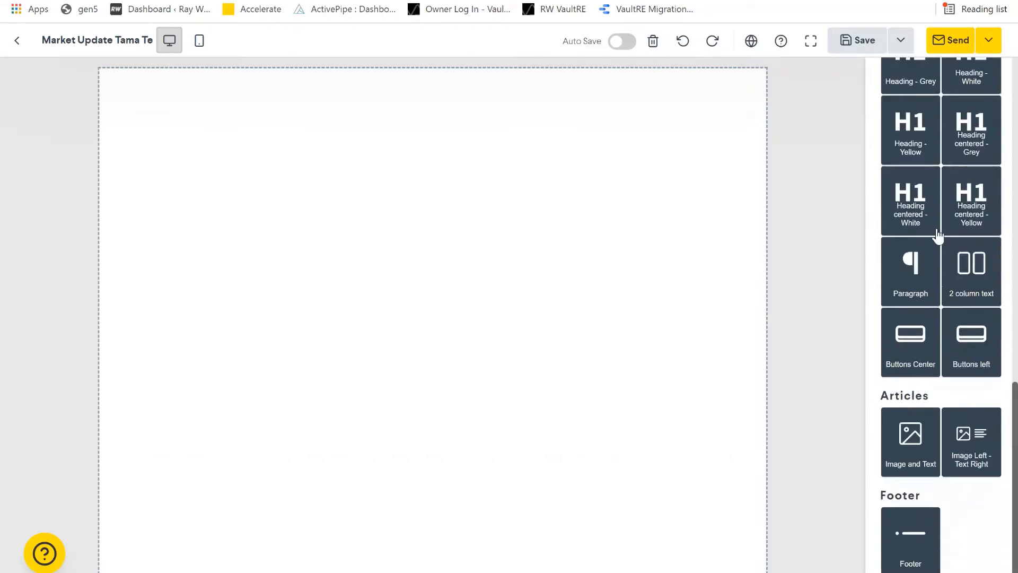
scroll(991, 403, up, 7)
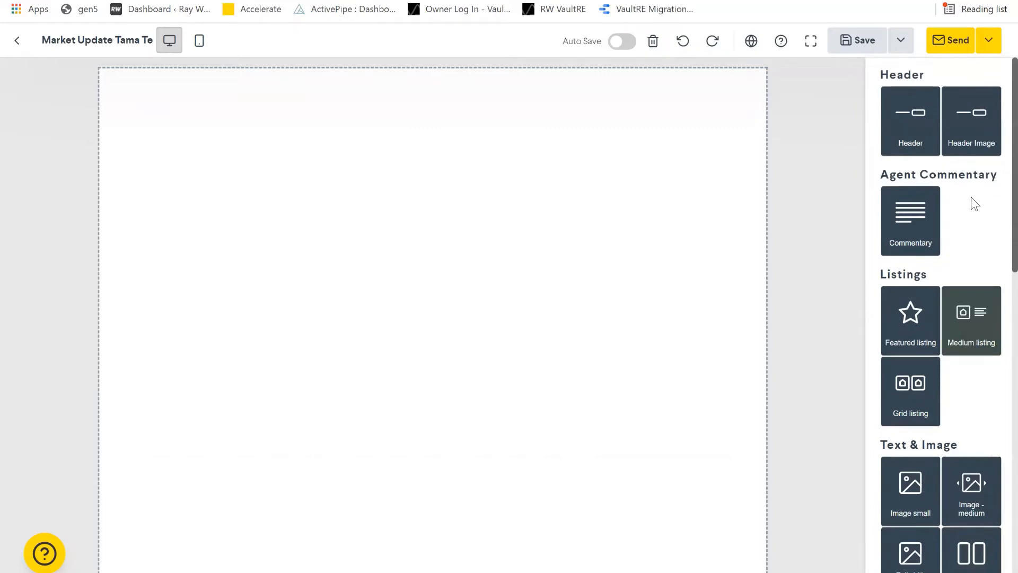
drag(906, 129, 544, 38)
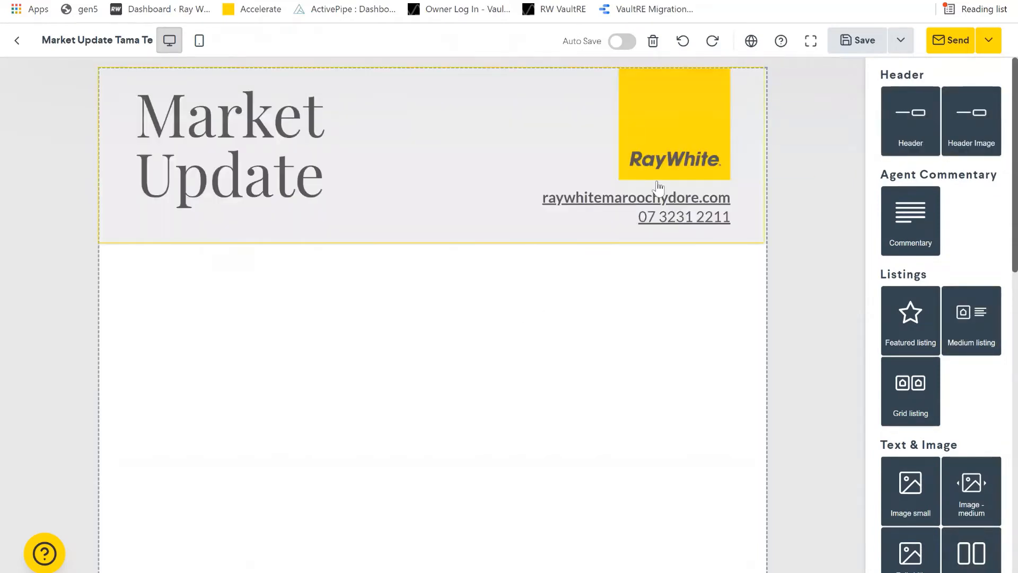
scroll(954, 236, down, 1)
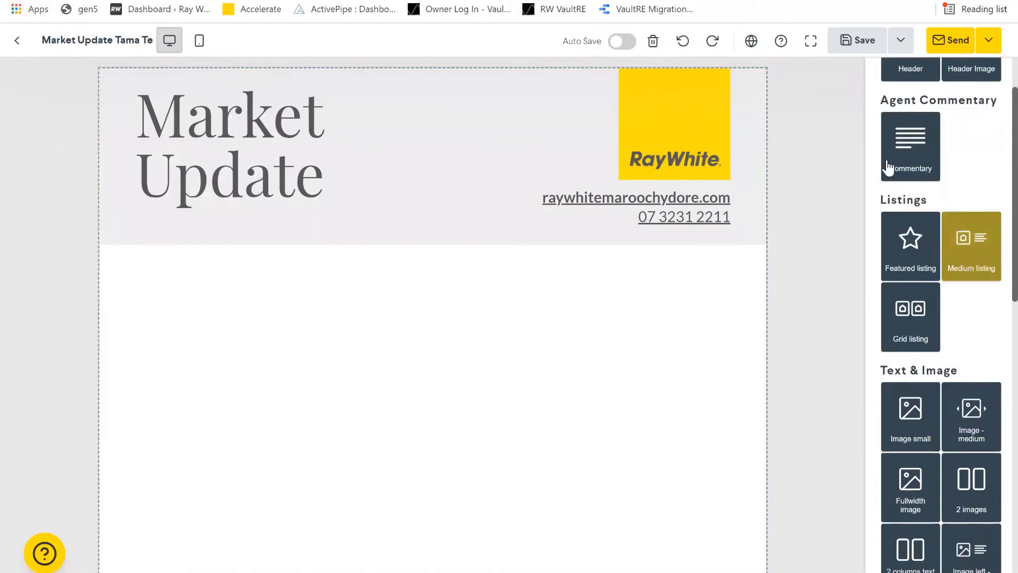
drag(900, 164, 419, 265)
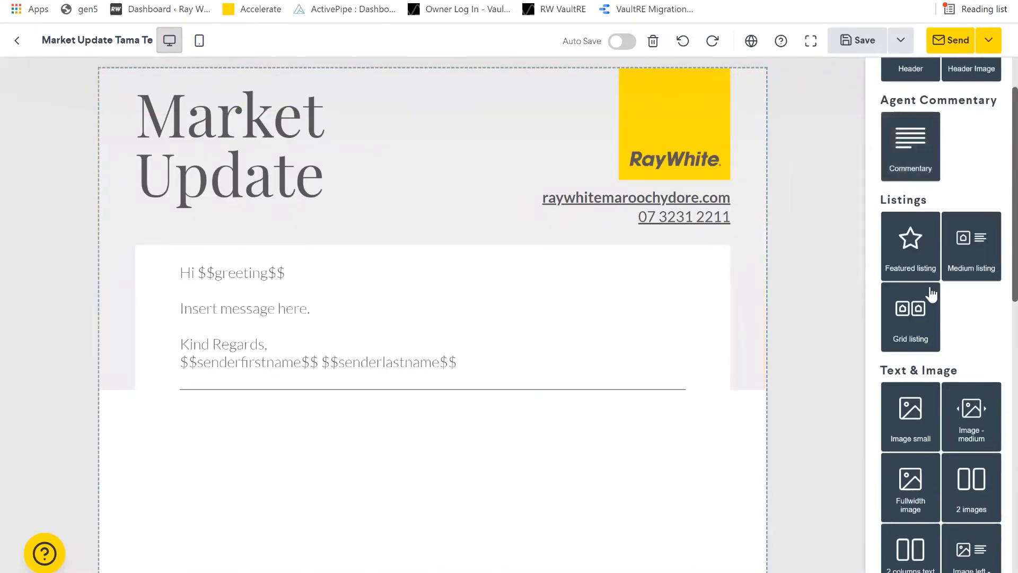
scroll(931, 293, down, 8)
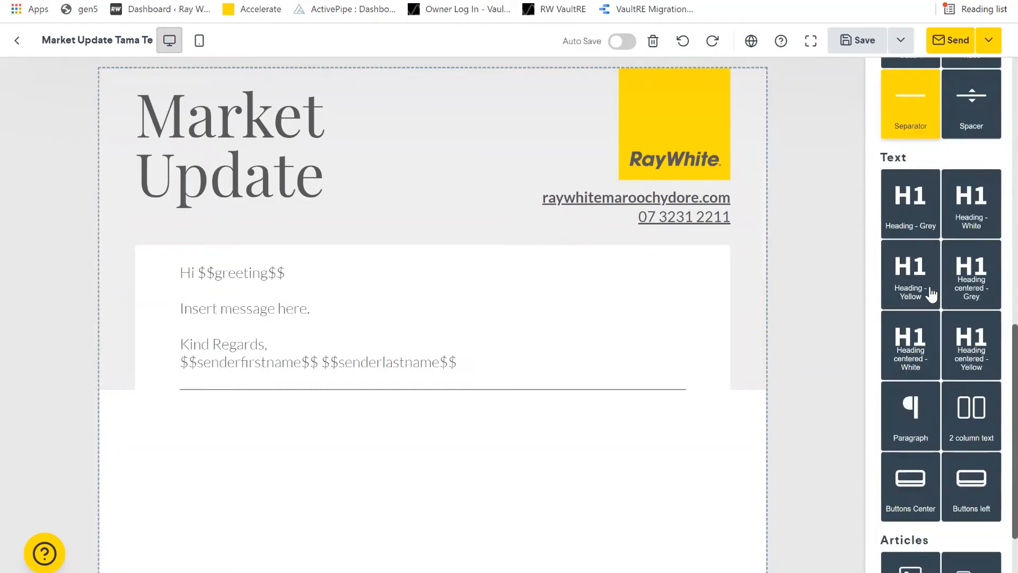
scroll(932, 293, down, 1)
drag(909, 409, 551, 431)
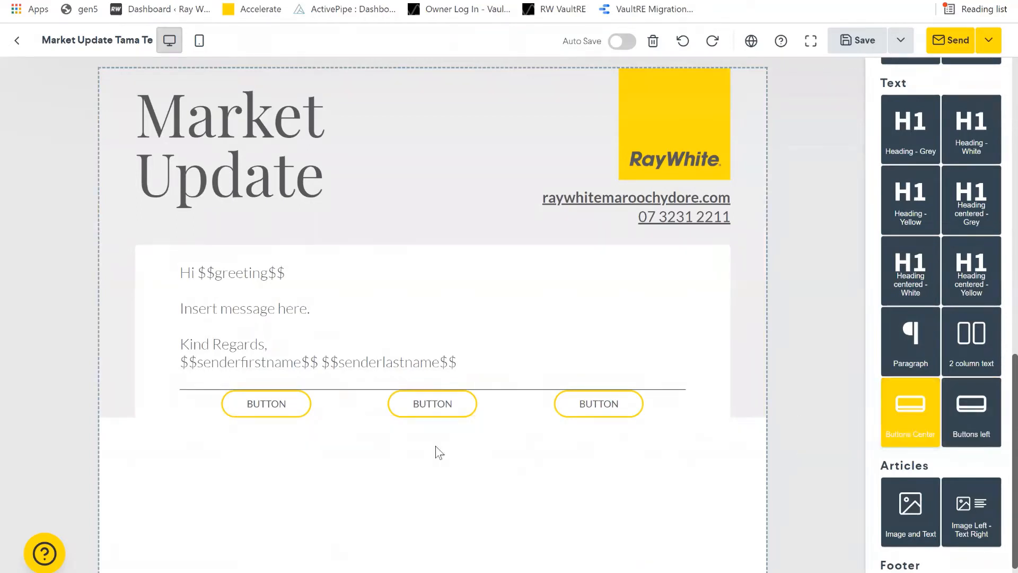
scroll(950, 238, up, 8)
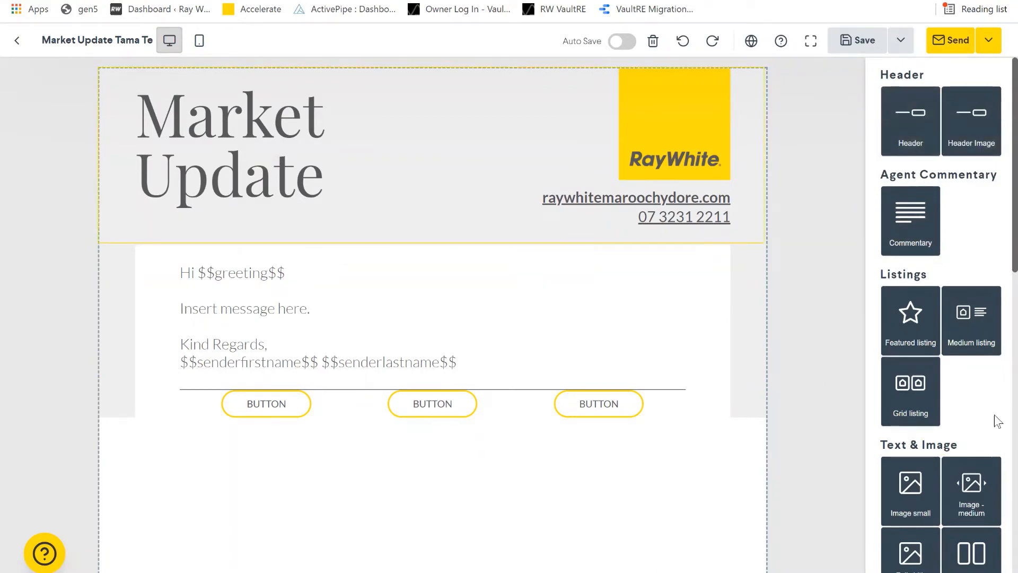
scroll(997, 422, down, 3)
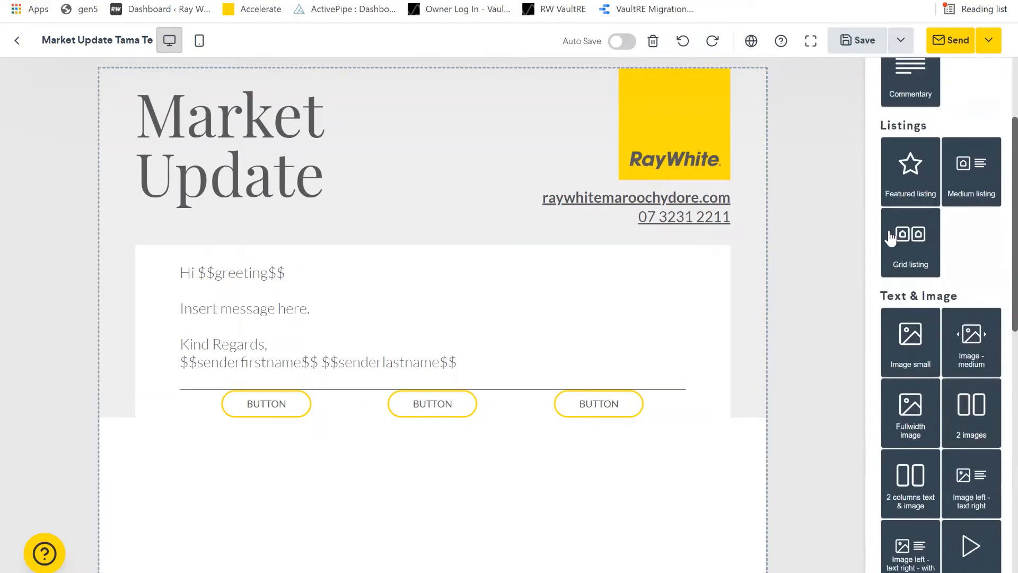
scroll(875, 466, down, 2)
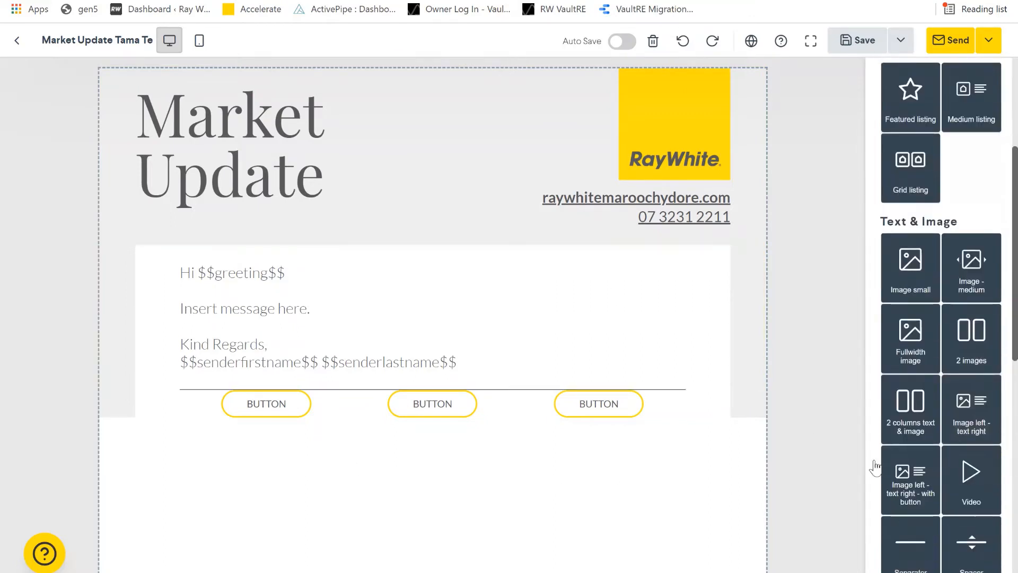
scroll(875, 467, down, 3)
drag(971, 421, 642, 394)
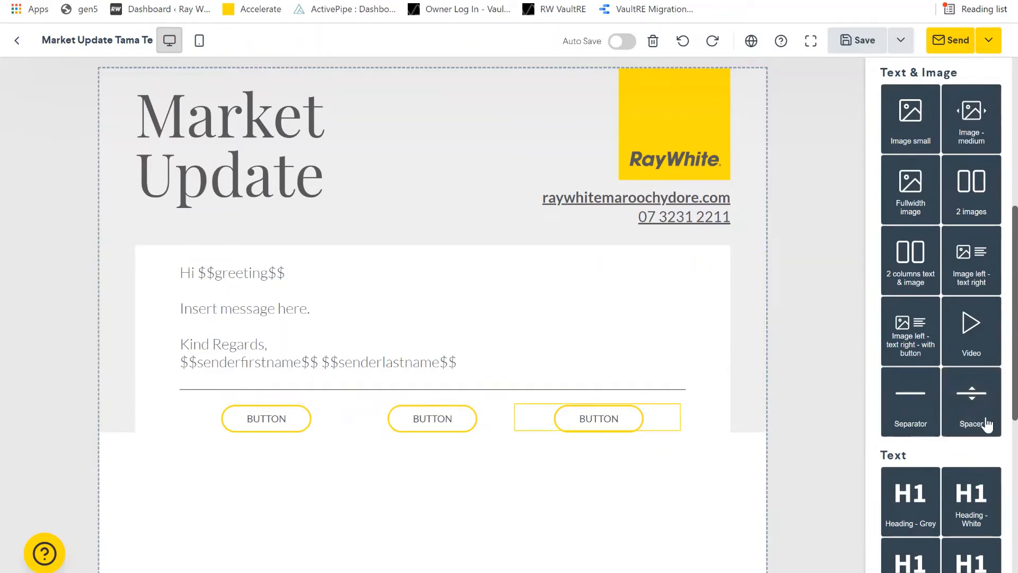
- Drag a Spacer below the buttons row and a '2 columns text & image' block beneath it
drag(973, 402, 731, 456)
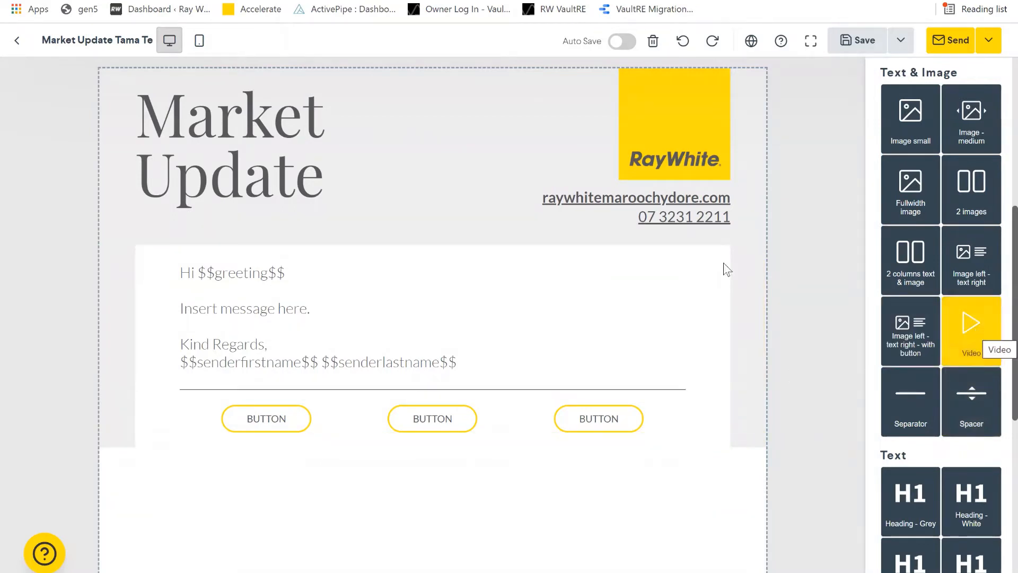
scroll(993, 292, up, 2)
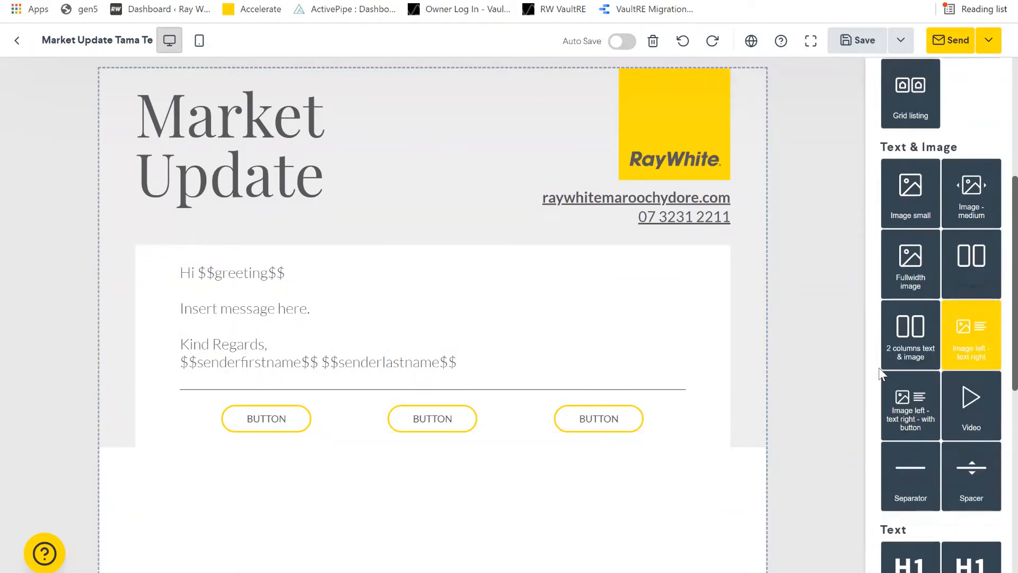
drag(912, 336, 489, 500)
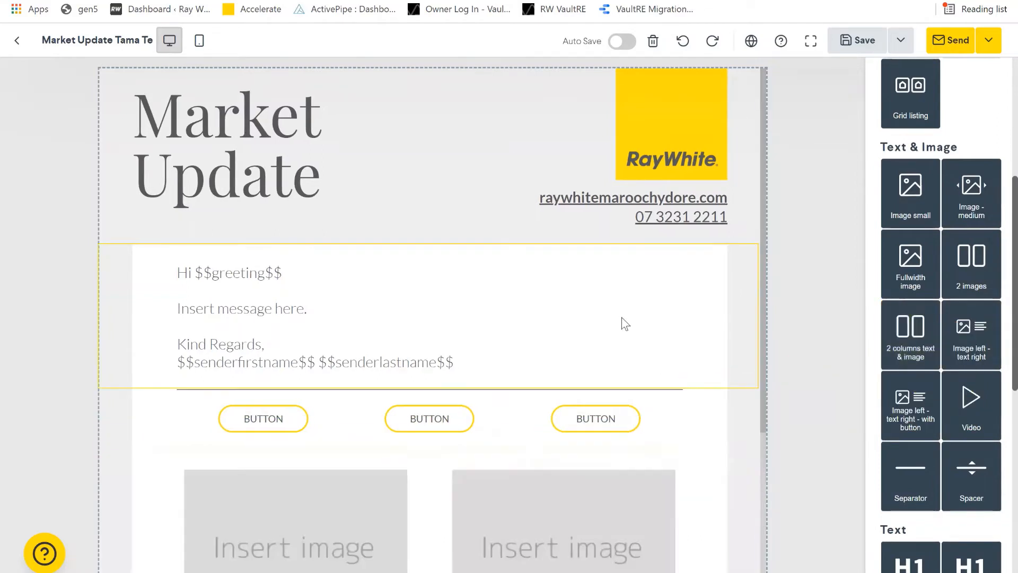
scroll(625, 323, down, 4)
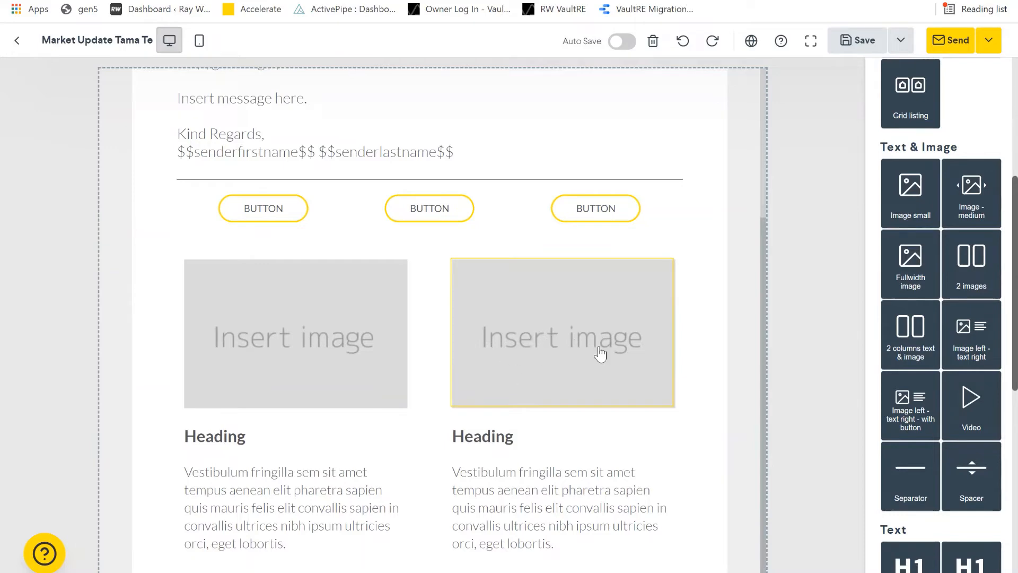
scroll(615, 352, up, 1)
scroll(616, 356, up, 2)
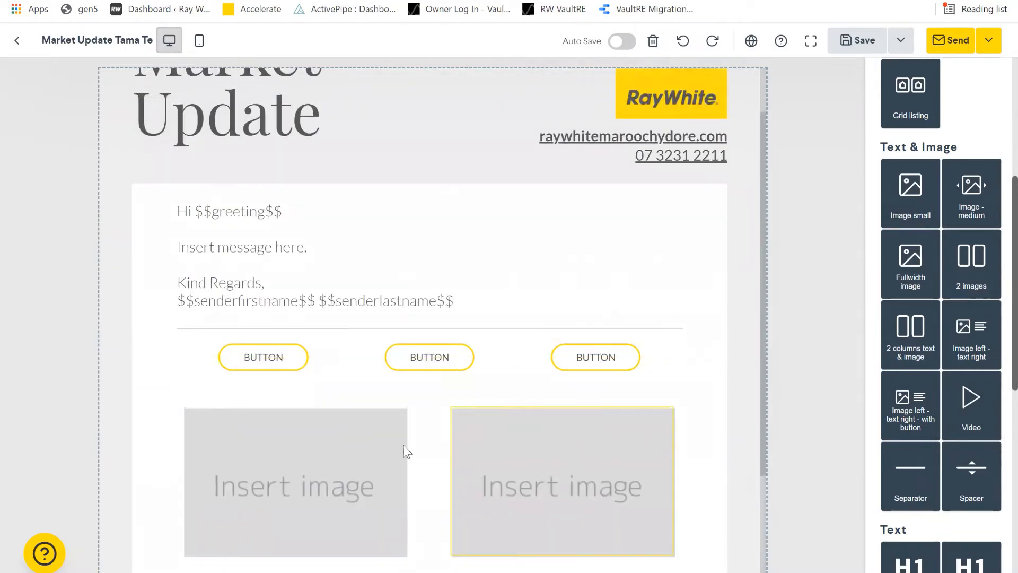
scroll(404, 448, down, 3)
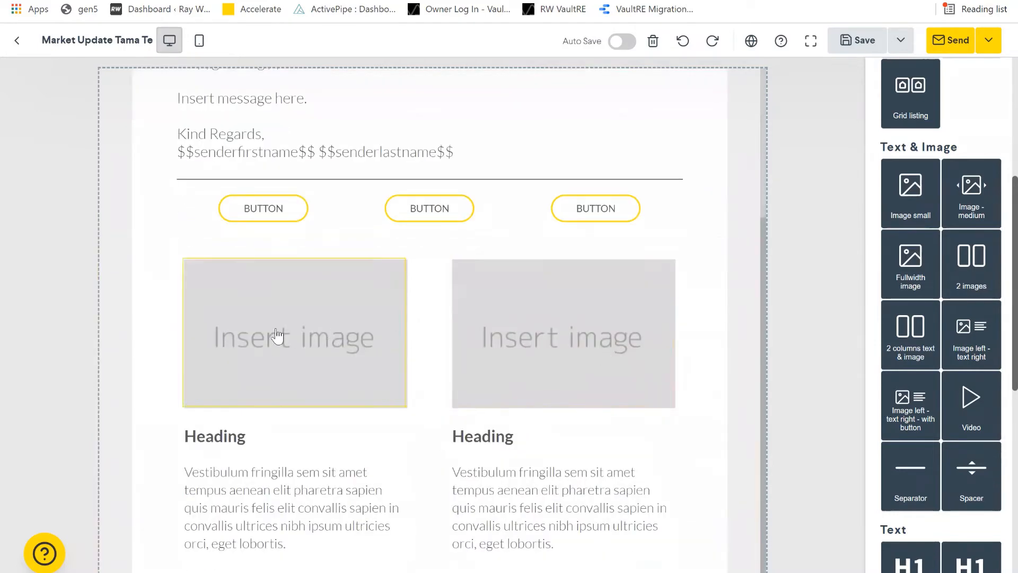
- Select the left image placeholder of the two-column block and open My Library
click(317, 340)
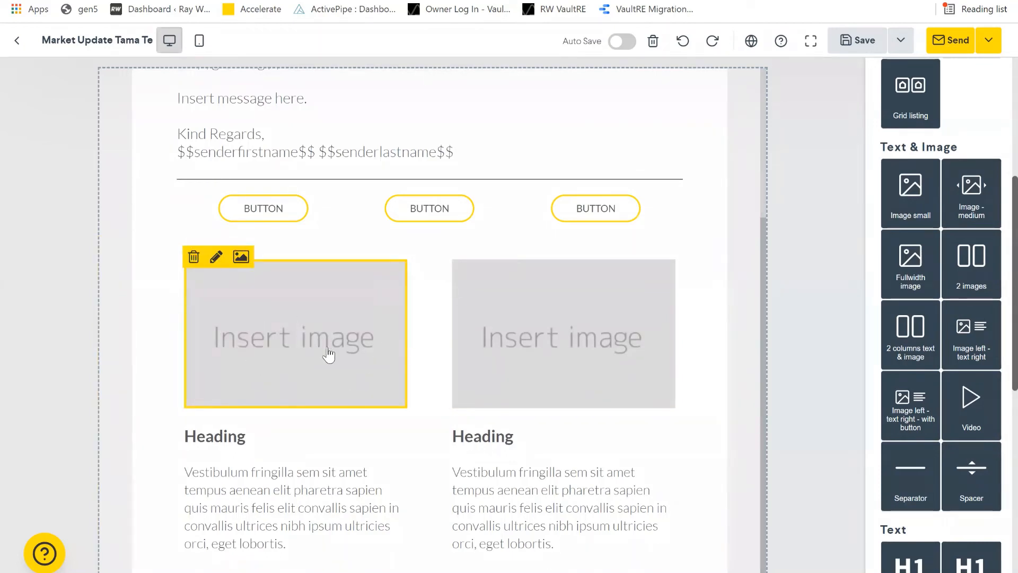
click(240, 257)
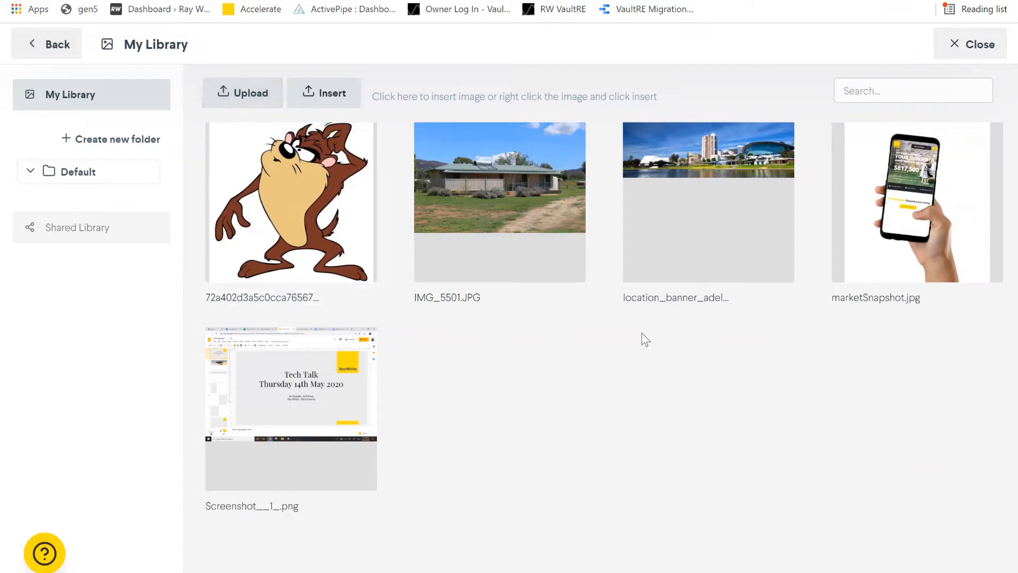
- Insert the Horse_Up_Close portrait from Shared Library > Rural_photos > Animal_photos into the left image
click(77, 227)
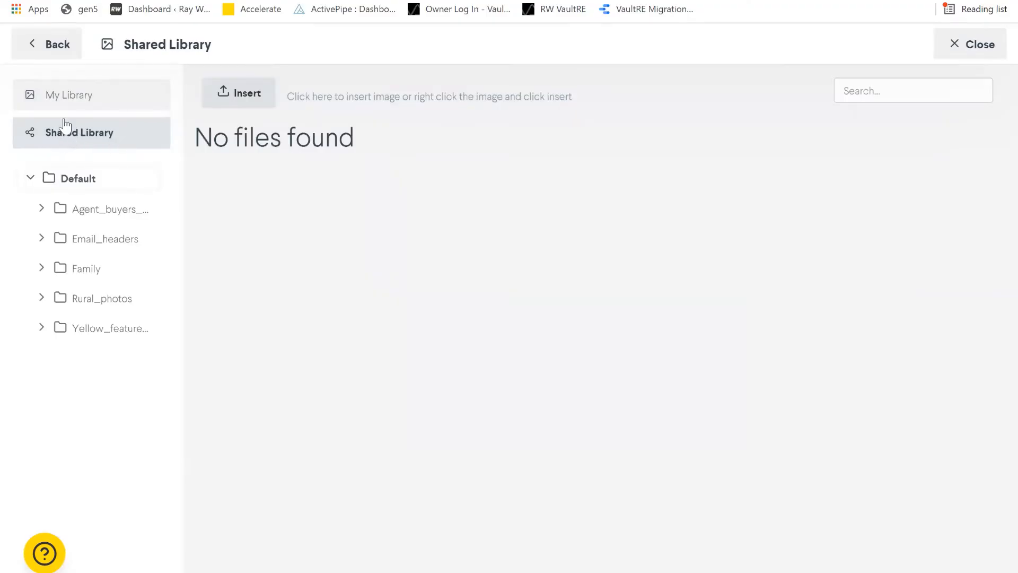
click(69, 104)
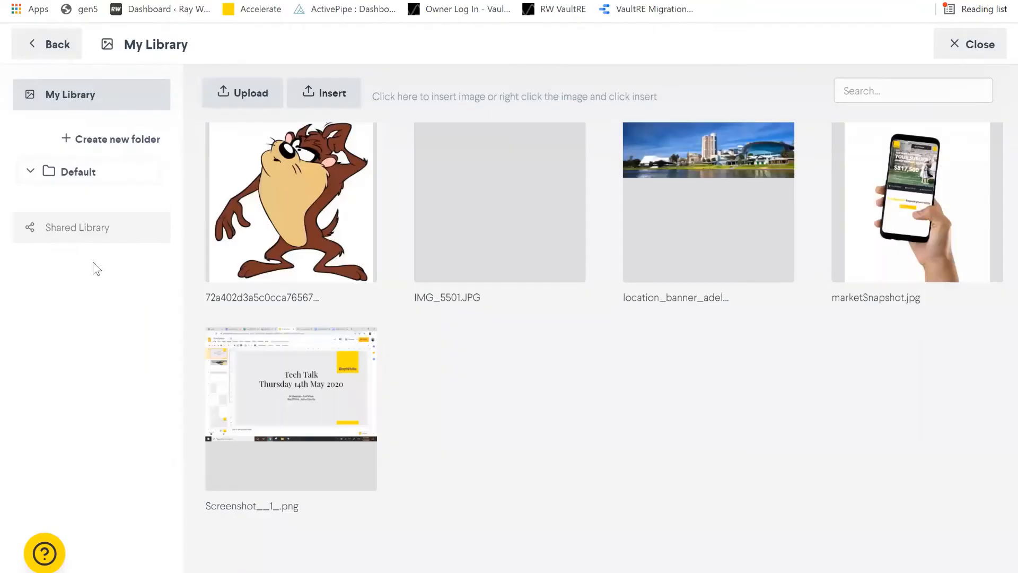
click(100, 228)
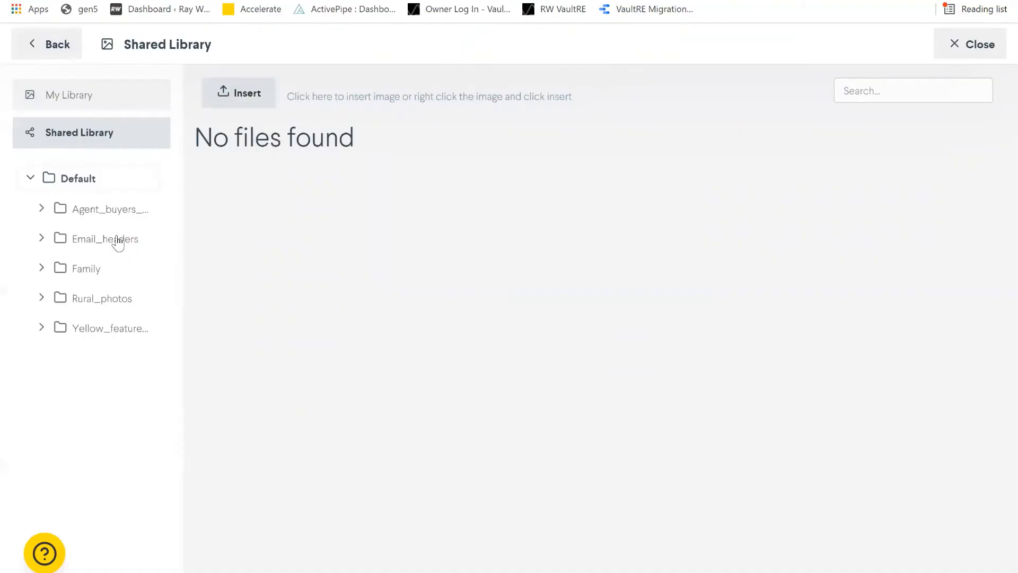
click(101, 298)
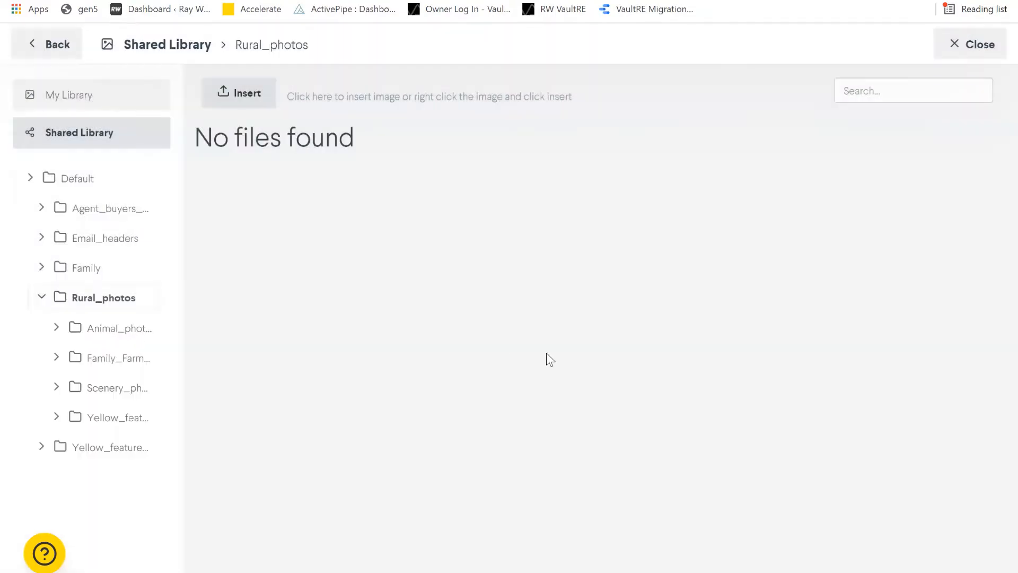
click(118, 328)
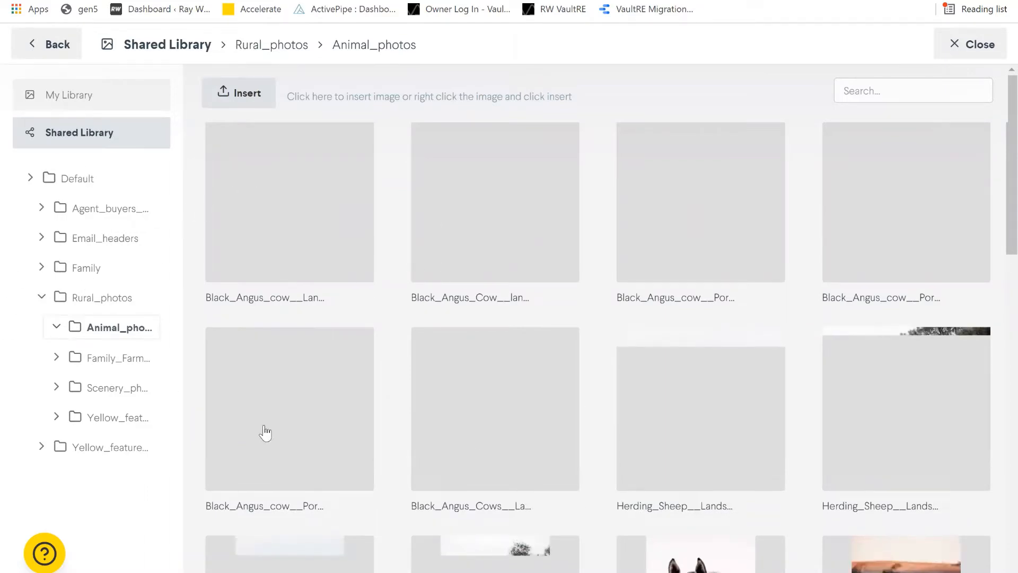
scroll(720, 468, down, 3)
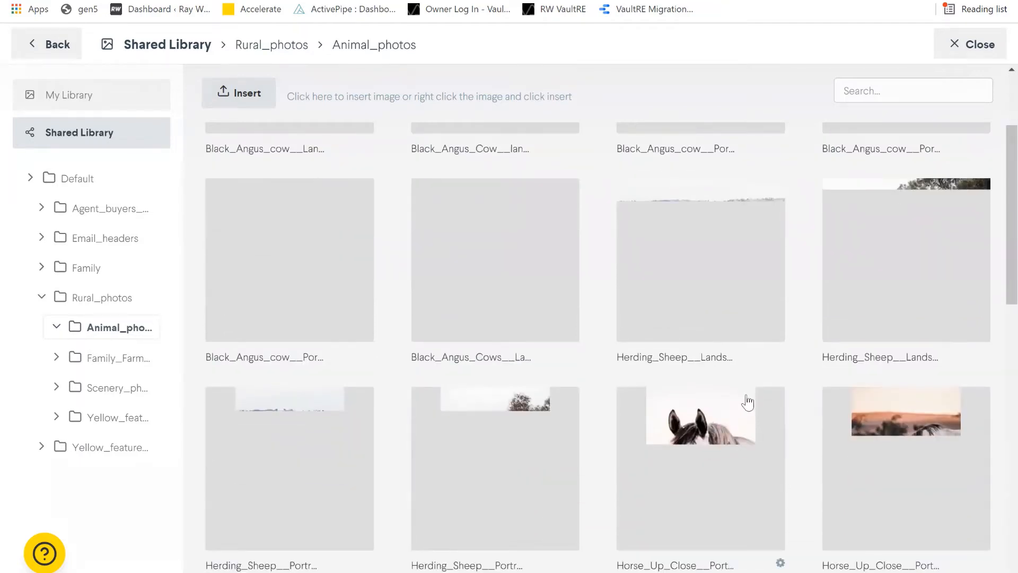
click(730, 439)
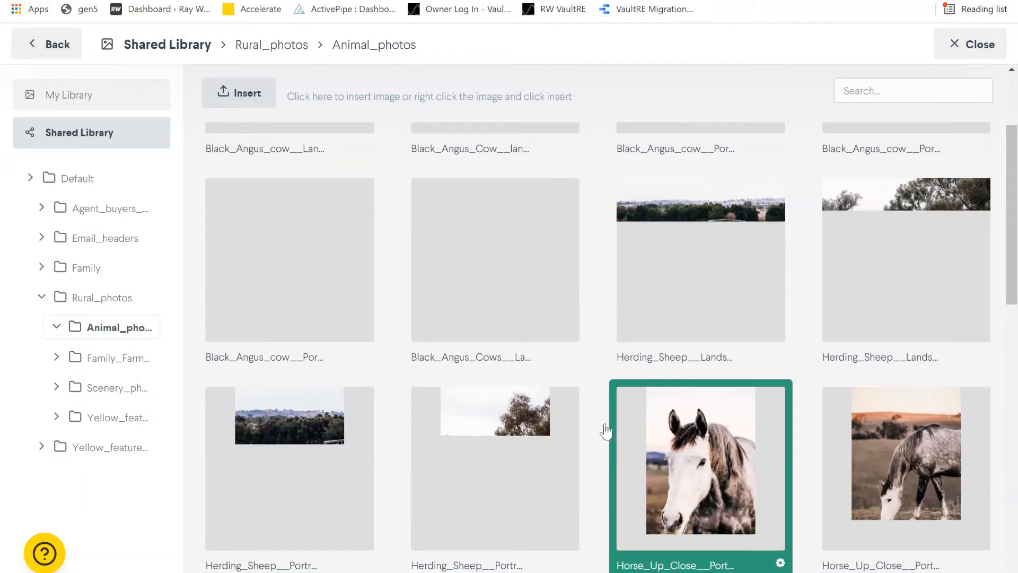
scroll(308, 498, down, 3)
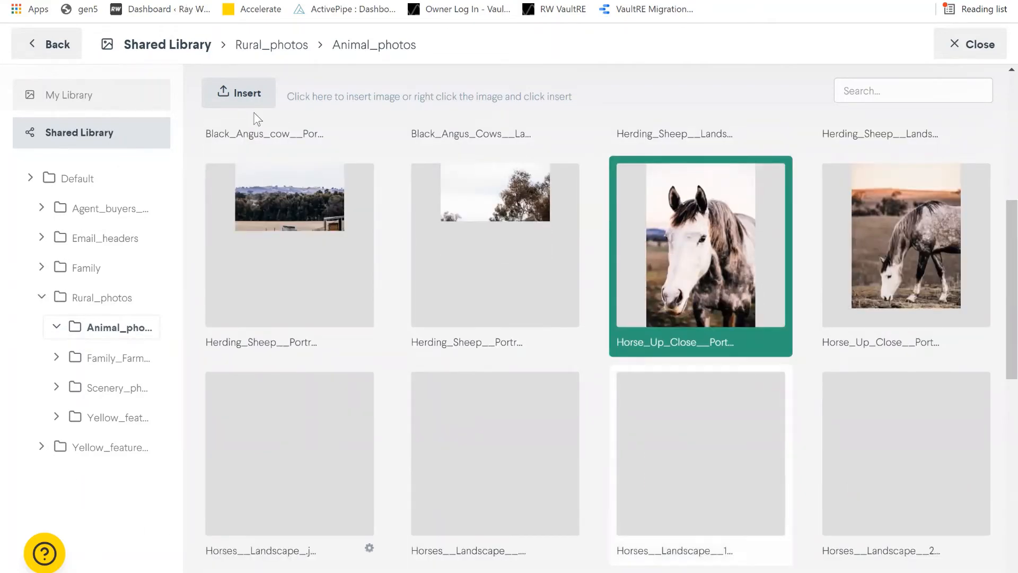
double_click(682, 229)
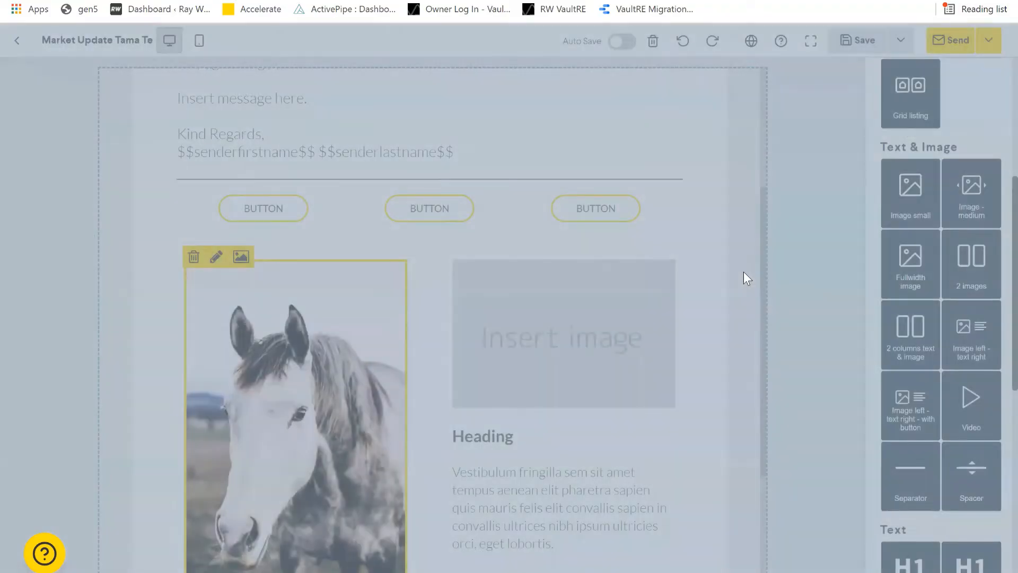
scroll(214, 291, down, 3)
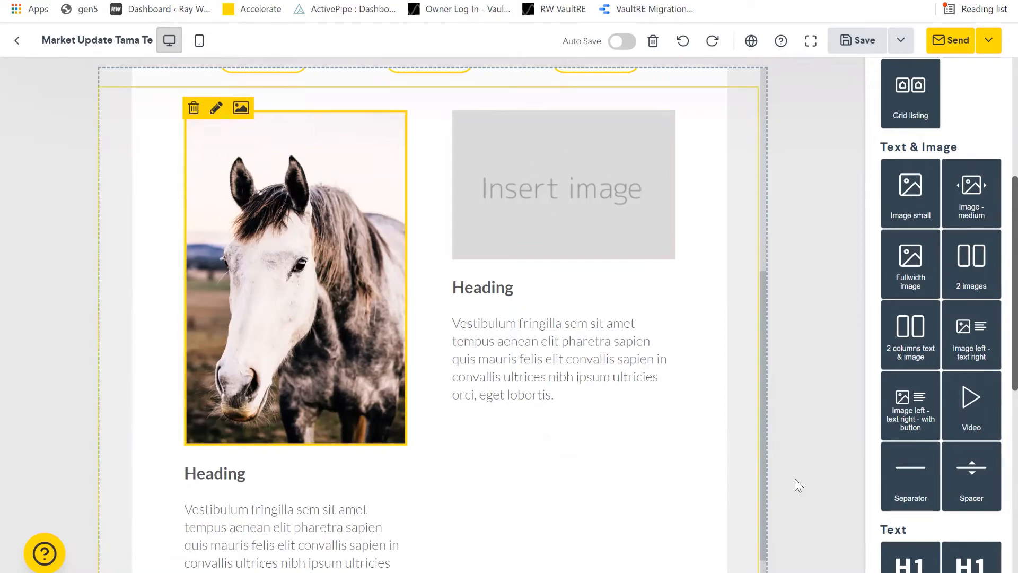
scroll(536, 440, up, 3)
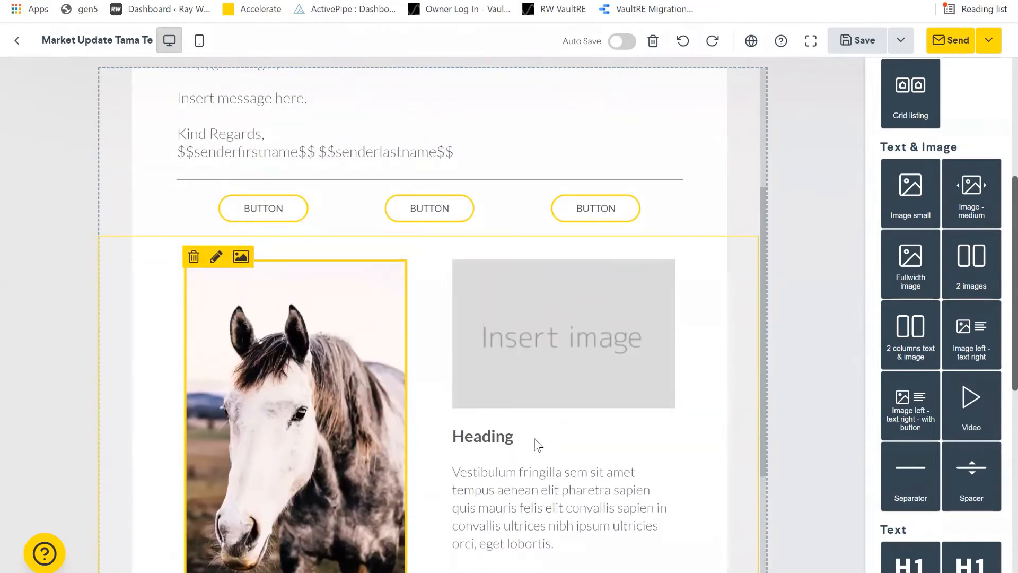
scroll(534, 444, down, 3)
click(217, 473)
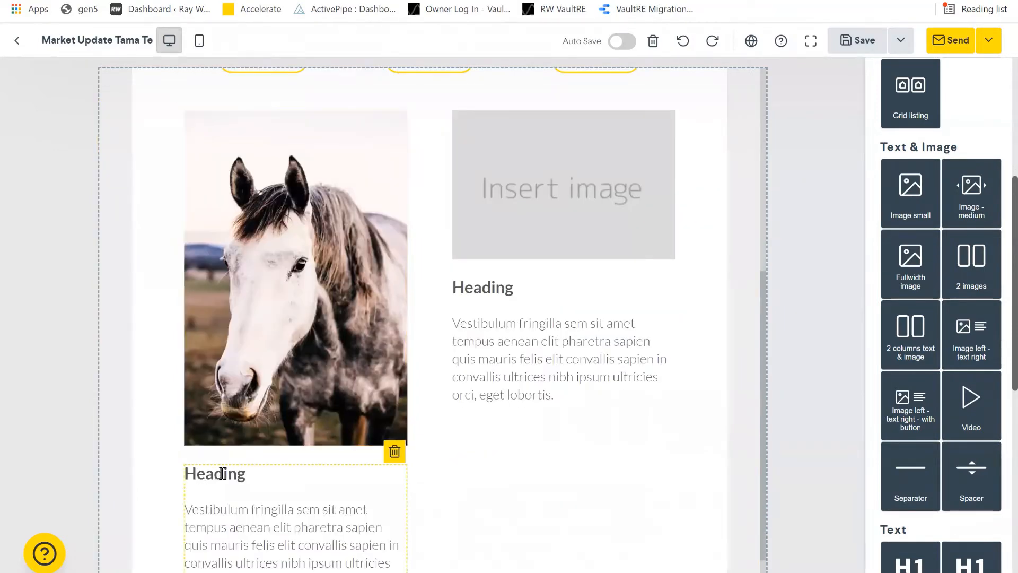
- Replace the horse block's placeholder heading with 'This horse is beautiful'
double_click(247, 473)
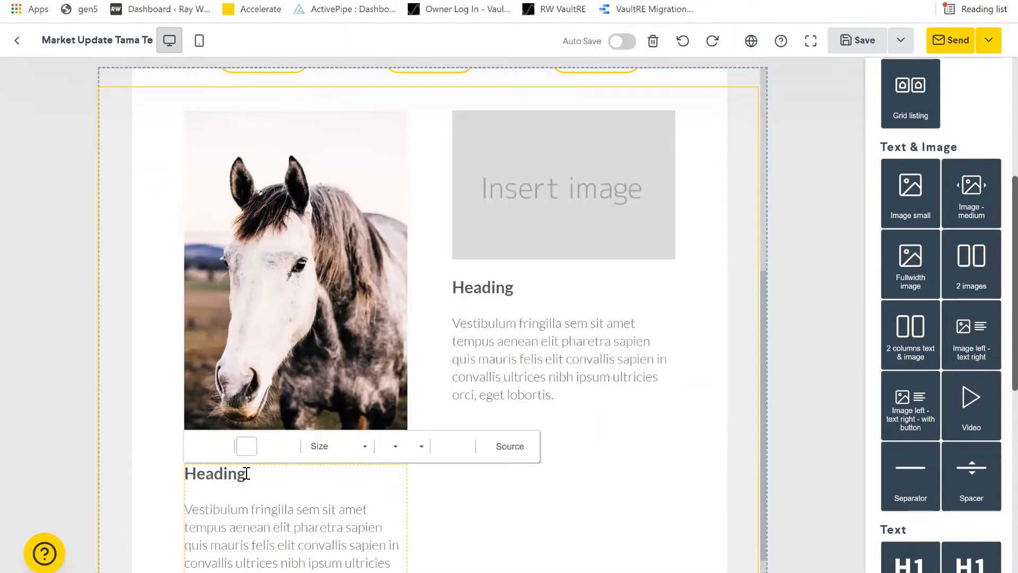
click(214, 473)
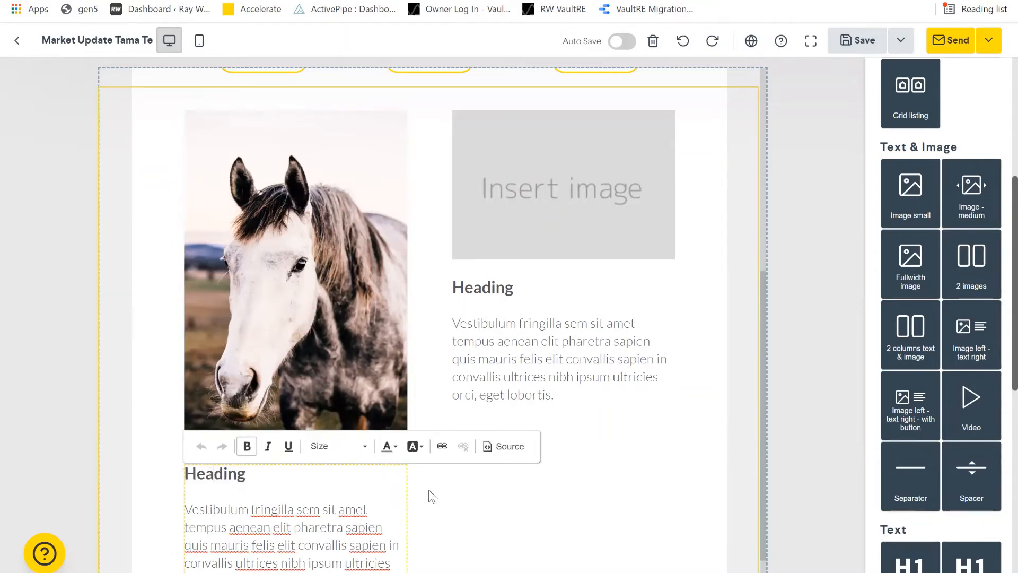
key(BackSpace)
key(BackSpace)
key(BackSpace)
key(Delete)
key(Delete)
key(Delete)
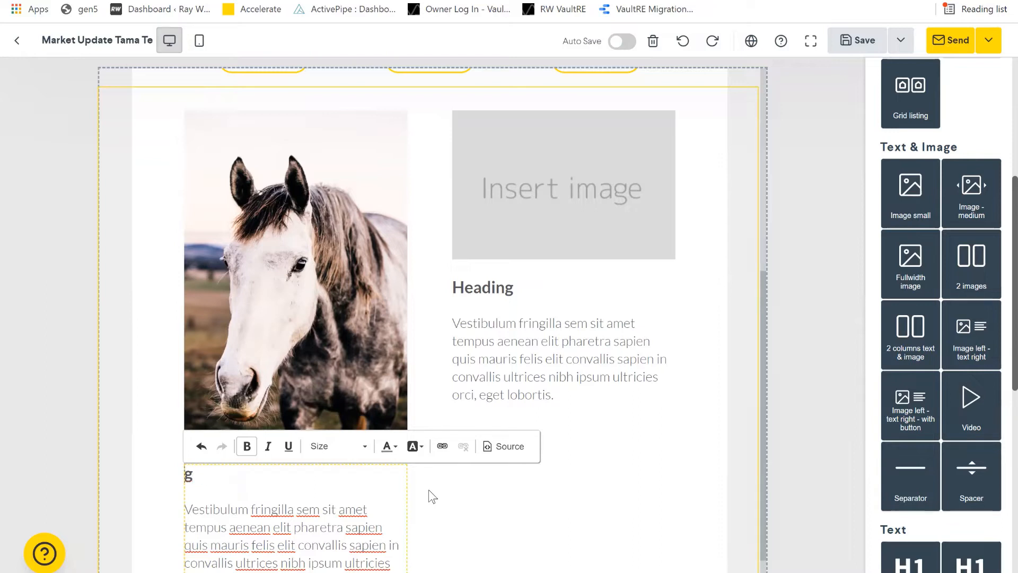
key(Delete)
text(This horse is )
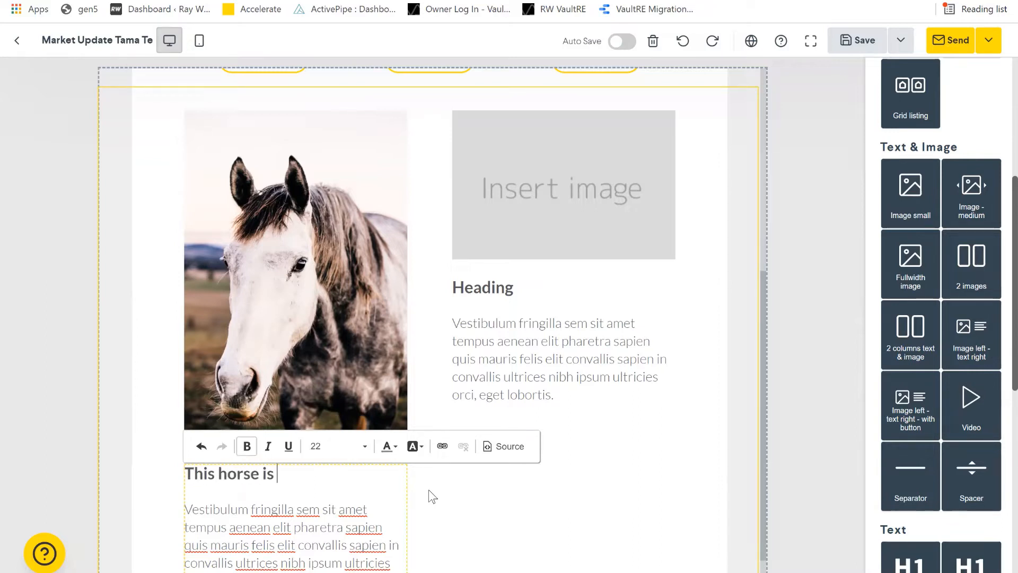
text(beautiful)
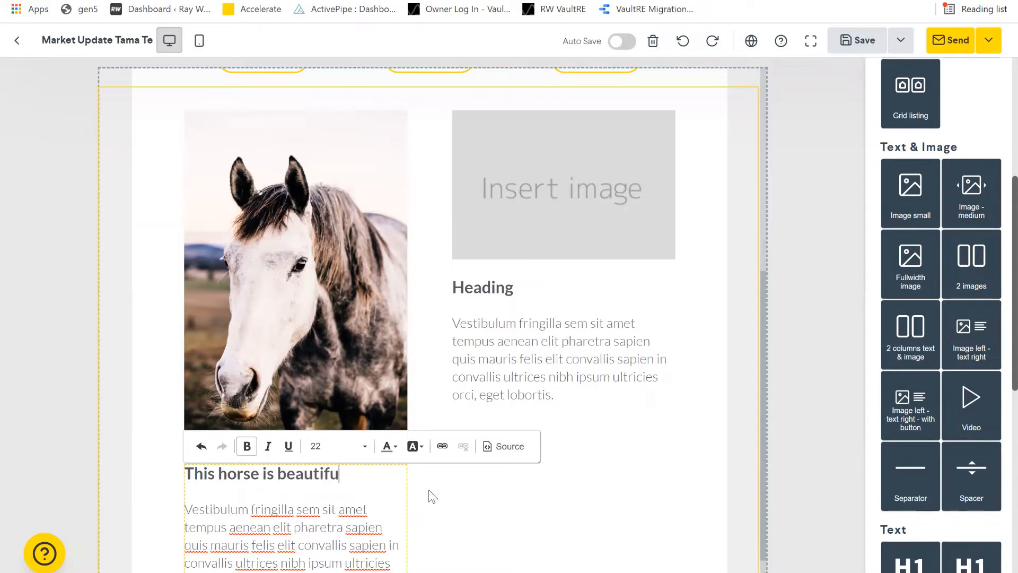
click(285, 513)
scroll(285, 513, down, 1)
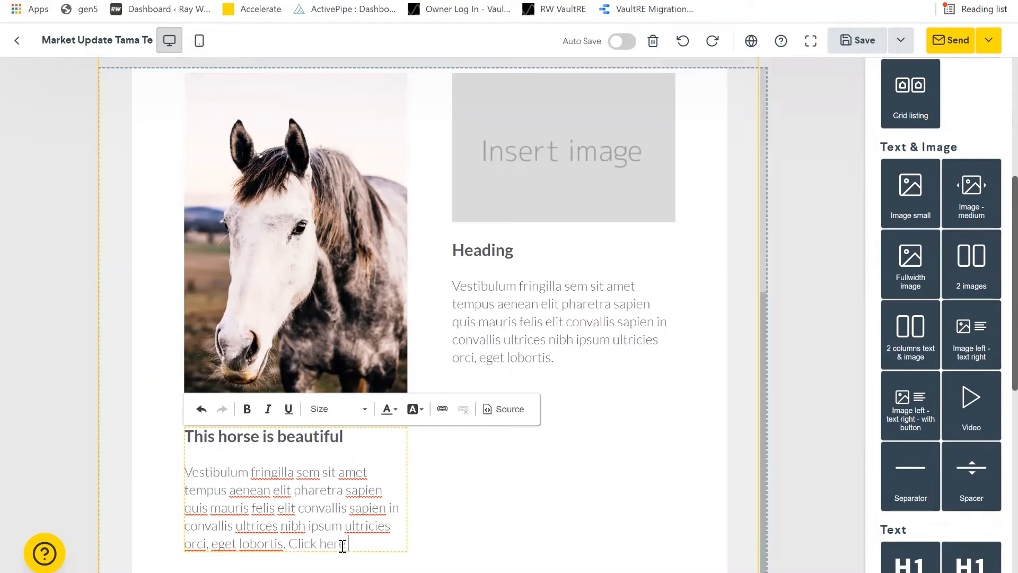
text(more)
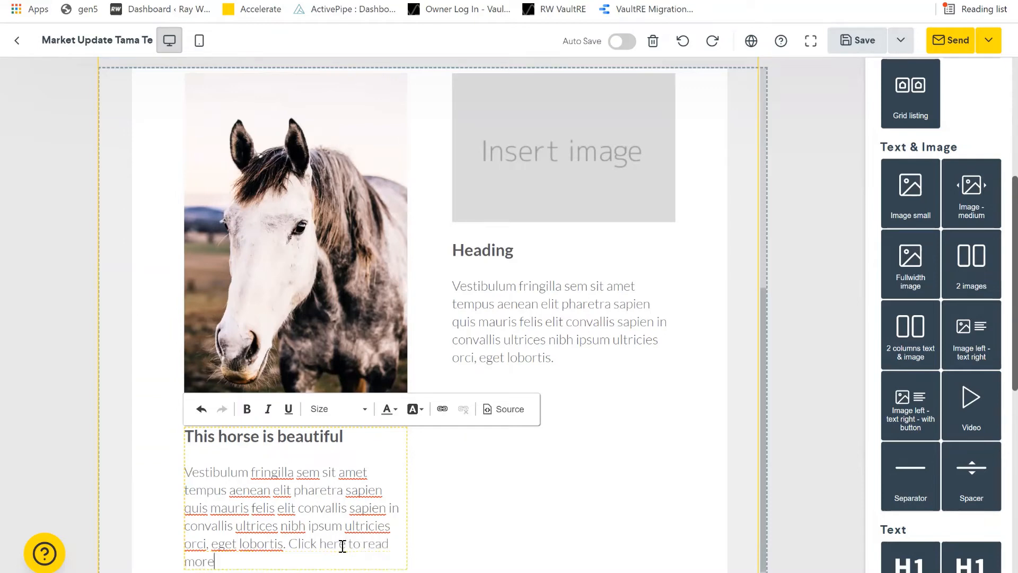
drag(214, 561, 289, 547)
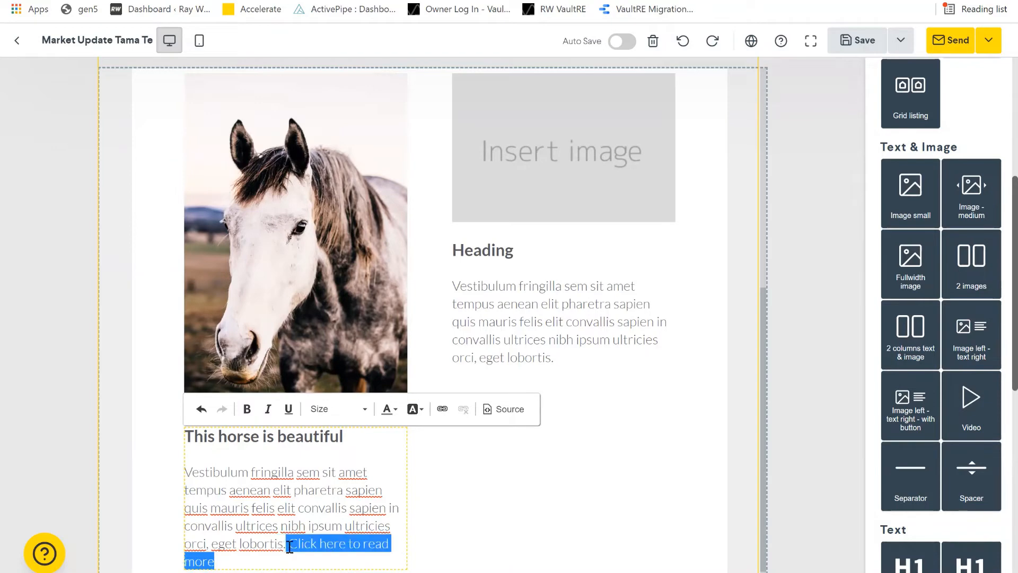
click(442, 408)
click(442, 408)
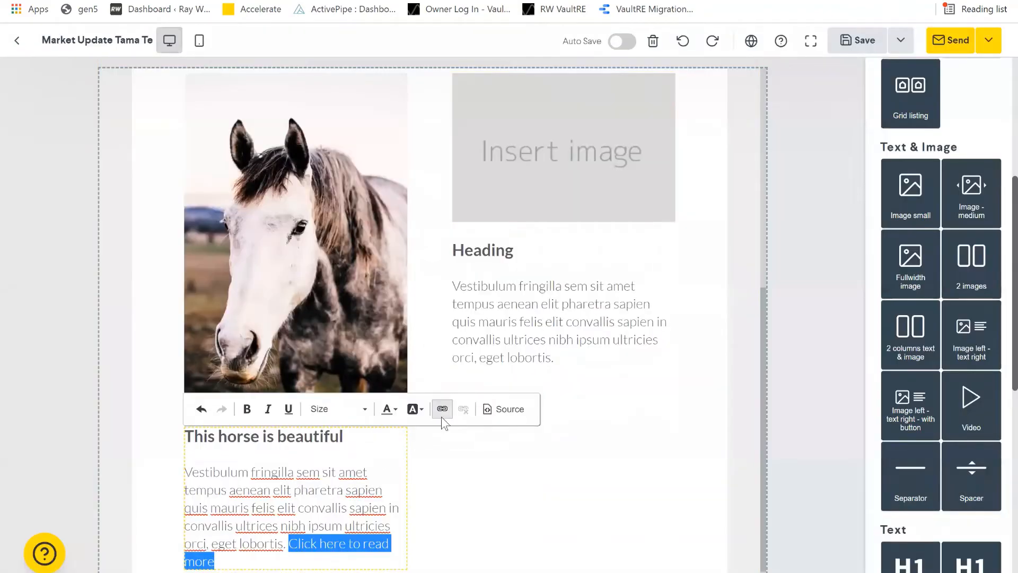
click(441, 409)
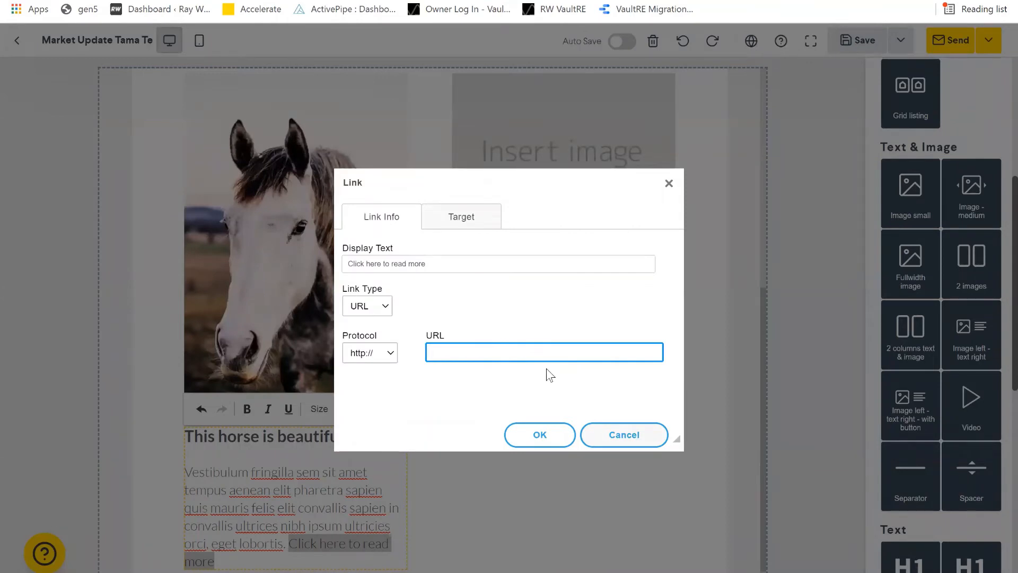
text(www.google.com)
click(540, 435)
click(450, 552)
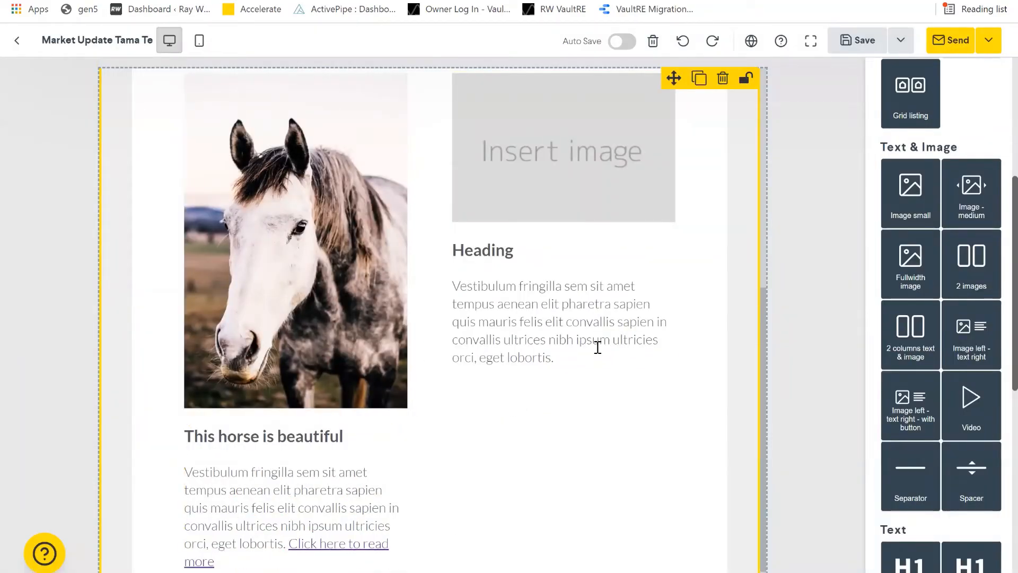
scroll(510, 413, up, 3)
- Delete two of the BUTTON blocks under the message, leaving one centred button
scroll(605, 491, up, 2)
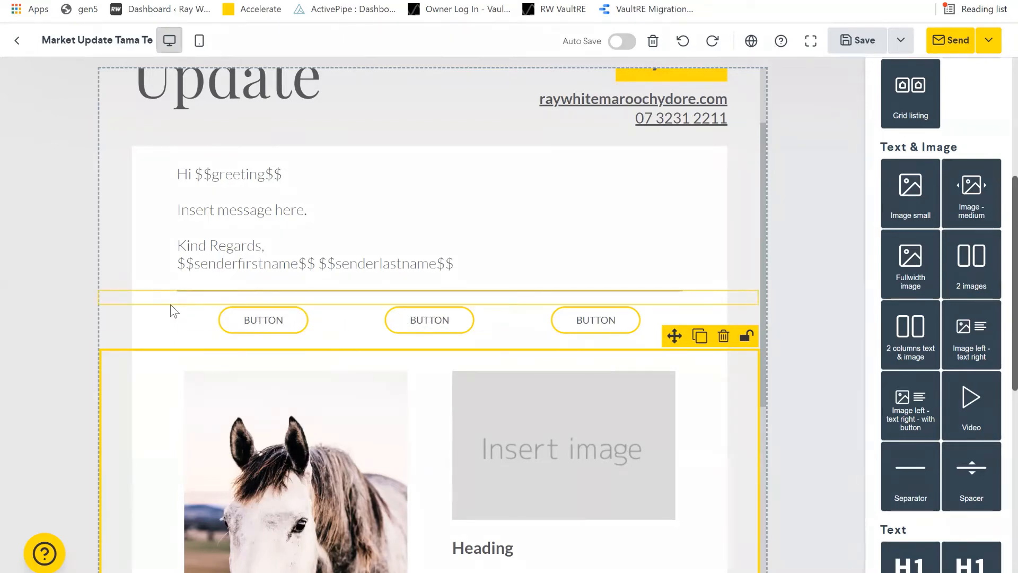
click(206, 326)
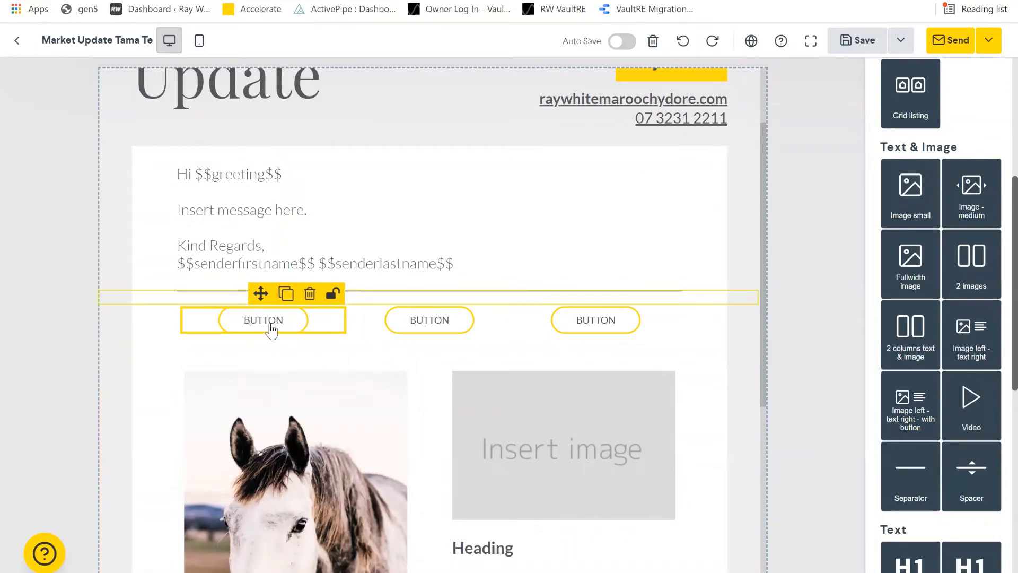
click(310, 294)
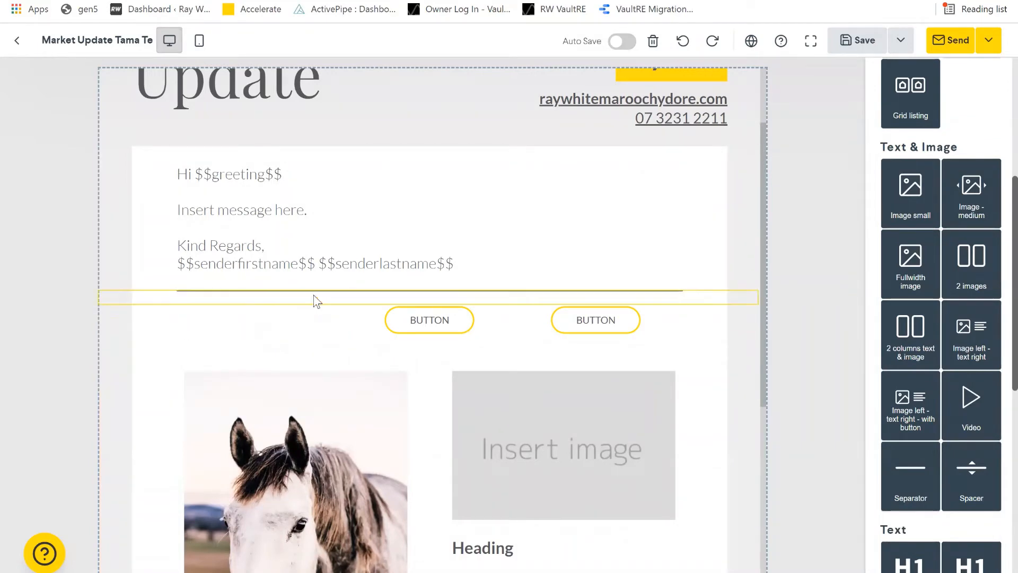
click(673, 317)
click(642, 293)
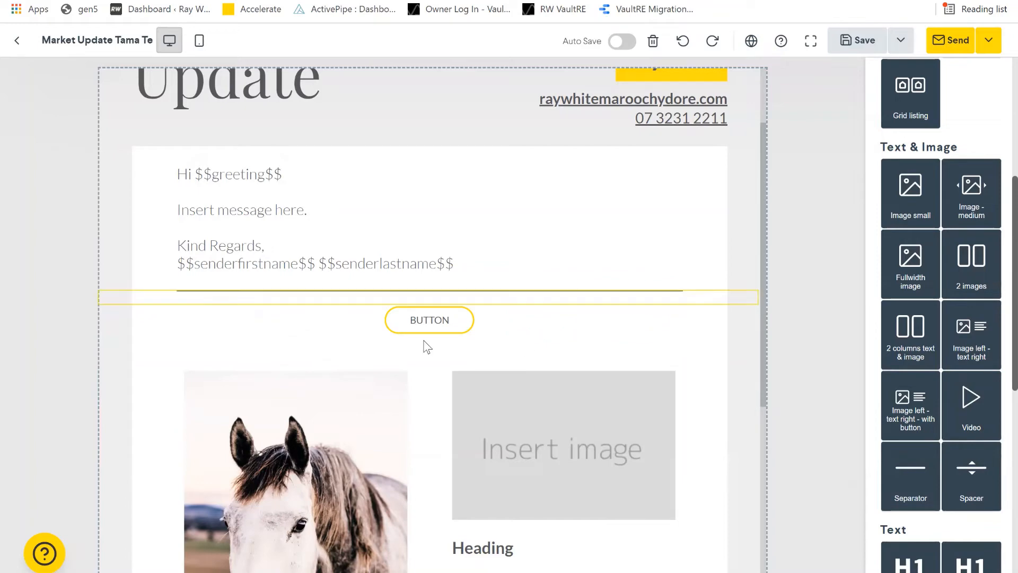
- Label the remaining button 'CLICK HERE FOR AN UPDATE APPRAISAL' and link it to AGENTPAGE.COM
double_click(443, 322)
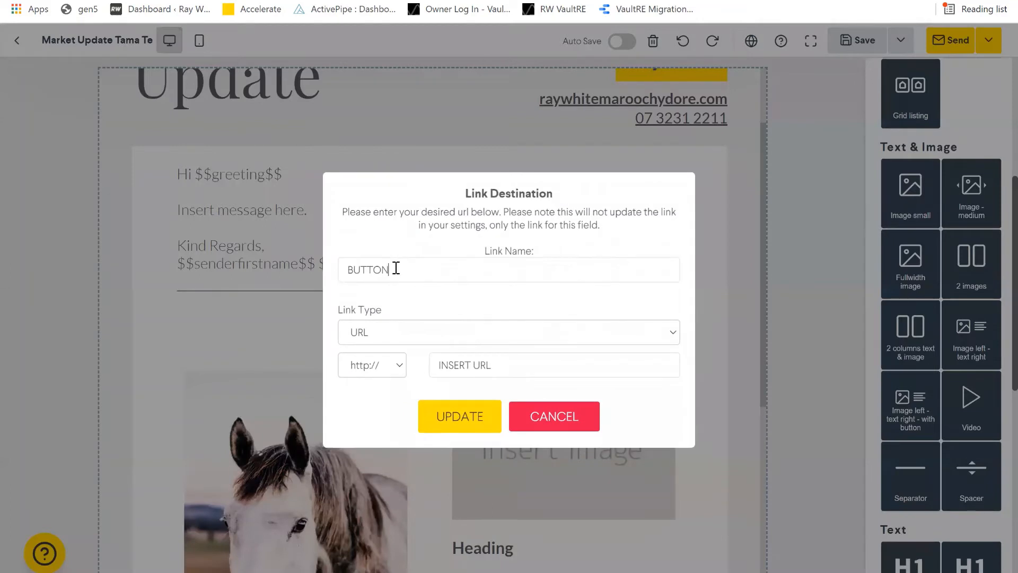
key(BackSpace)
key(BackSpace)
key(BackSpace)
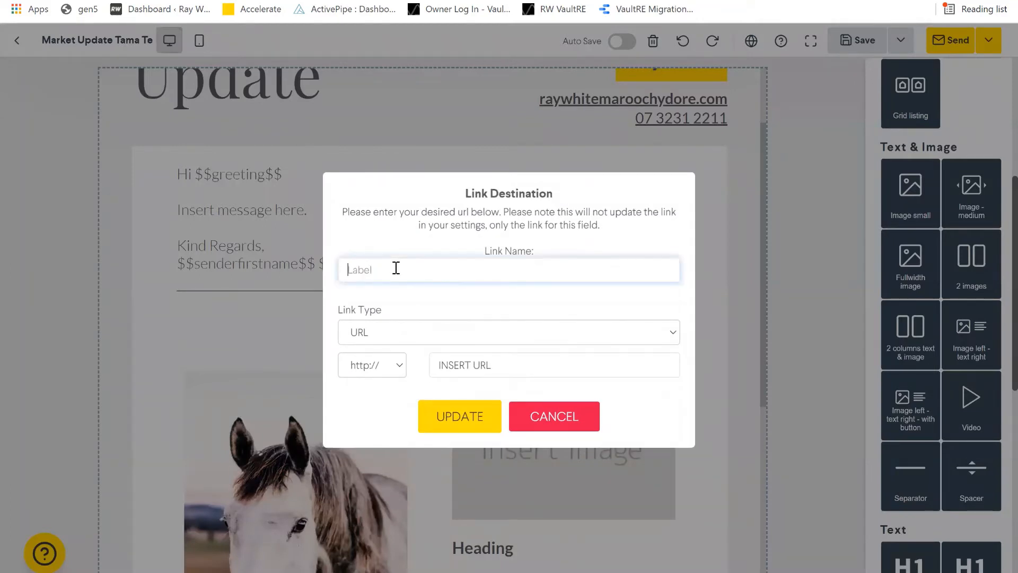
text(CLICK HERE FOR AN UPDATE APPR)
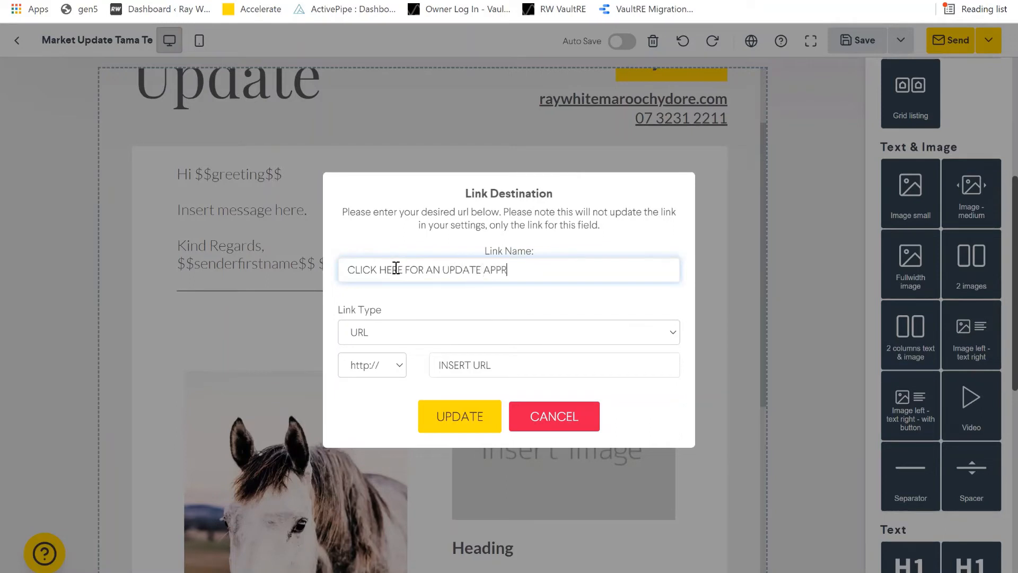
text(AISAL)
click(568, 367)
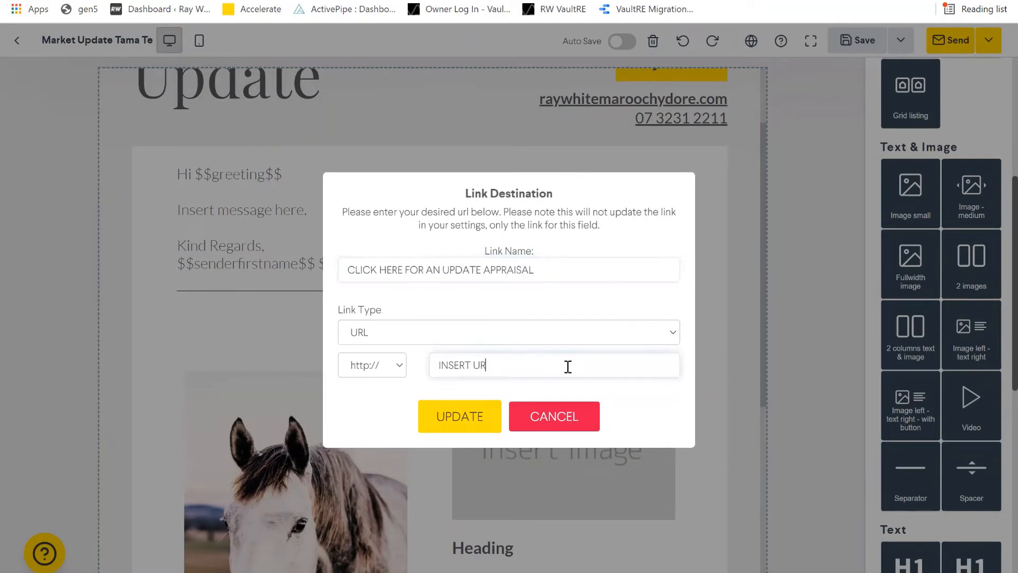
key(BackSpace)
key(BackSpace)
key(BackSpace)
key(BackSpace)
key(BackSpace)
key(BackSpace)
key(BackSpace)
key(BackSpace)
key(BackSpace)
text(AGENTPAGE.COM)
click(461, 427)
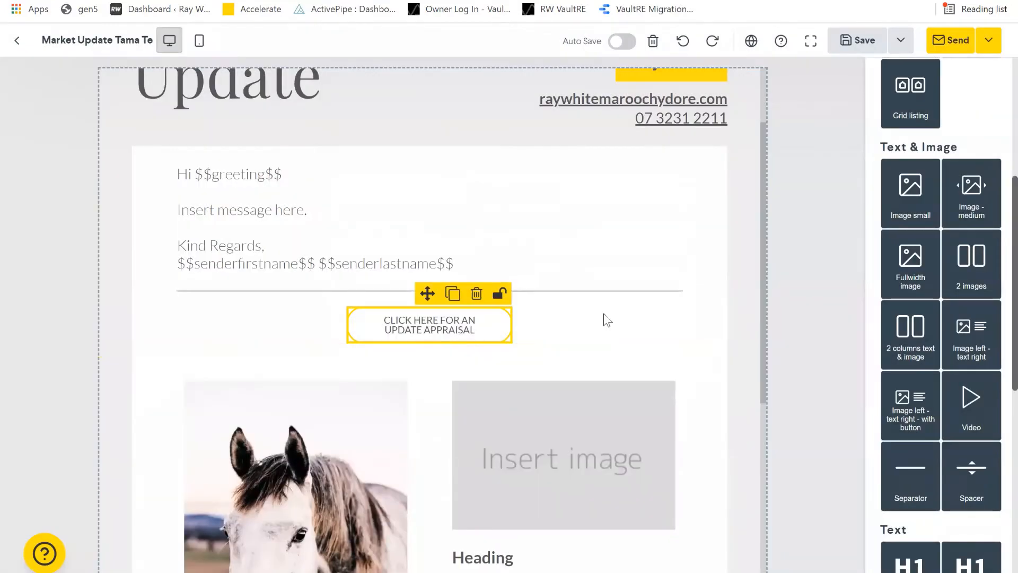
- Drag a Video block into the email below the horse two-column section
click(720, 257)
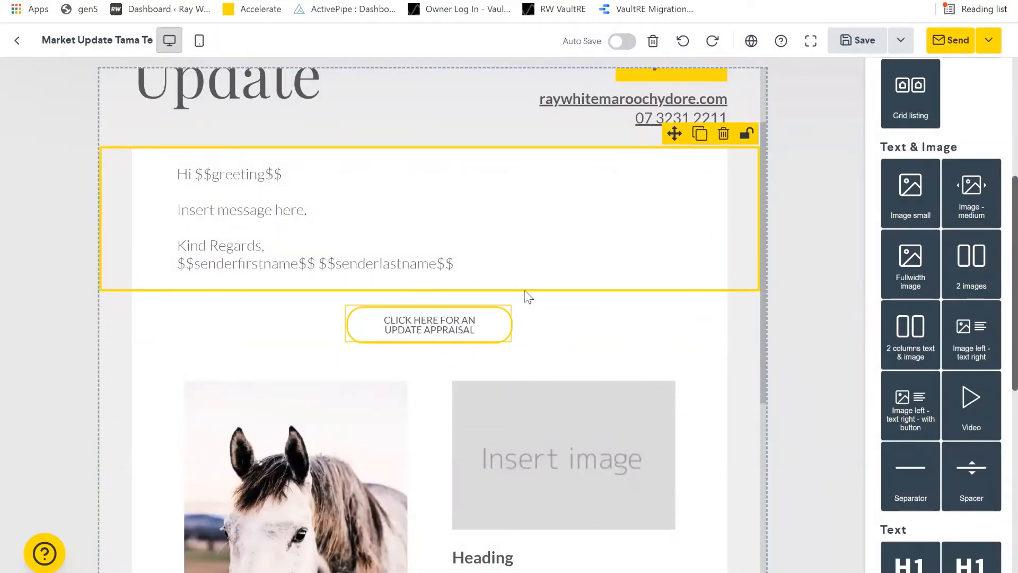
scroll(524, 291, down, 4)
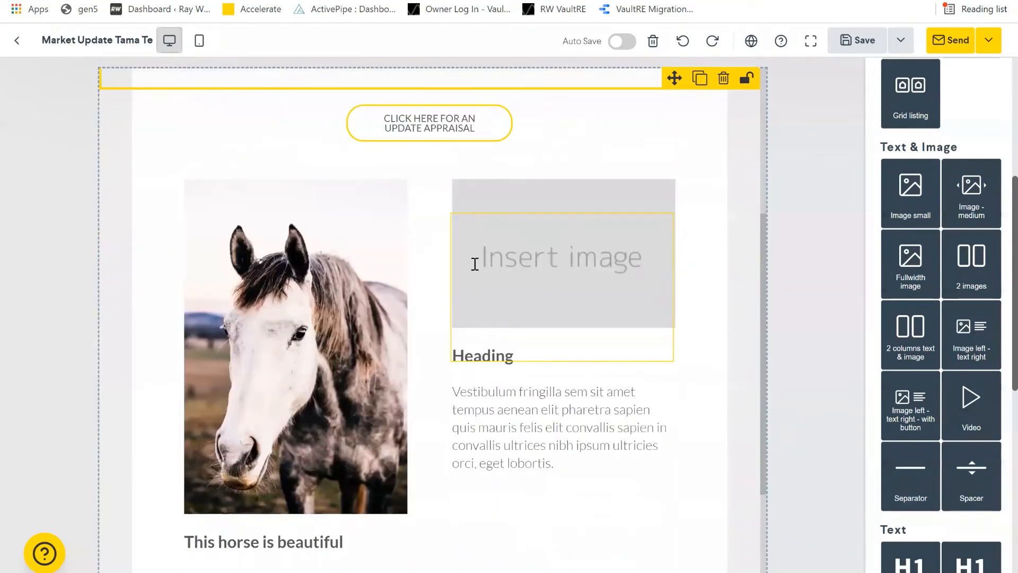
scroll(474, 263, down, 2)
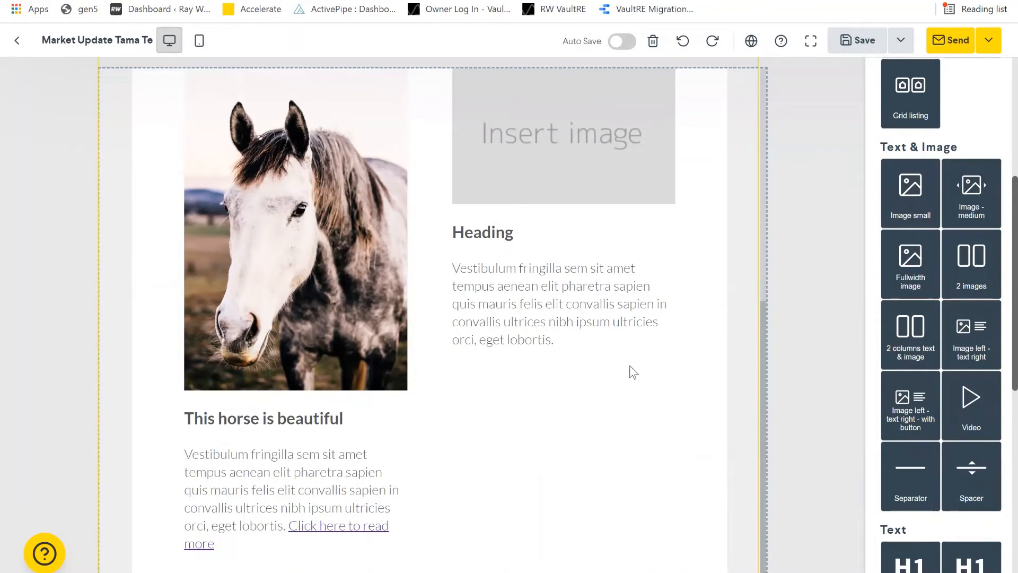
drag(962, 422, 618, 377)
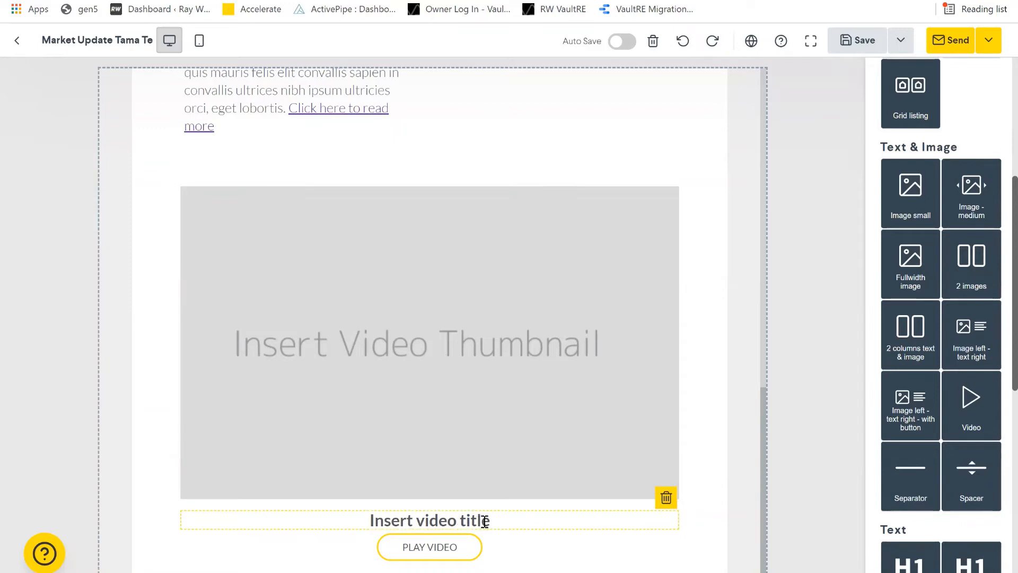
- Retitle the video block 'Monthly market update witrh' followed by the agent's first name
click(482, 520)
key(BackSpace)
key(BackSpace)
key(BackSpace)
key(BackSpace)
key(BackSpace)
key(BackSpace)
key(BackSpace)
key(BackSpace)
key(BackSpace)
key(BackSpace)
key(BackSpace)
key(BackSpace)
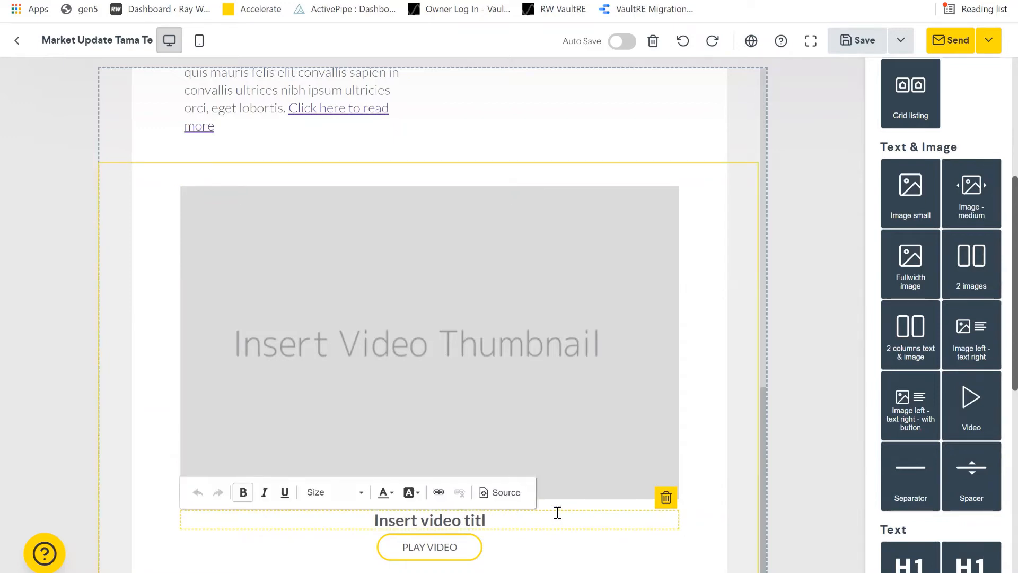
key(BackSpace)
key(BackSpace)
key(BackSpace)
key(BackSpace)
key(BackSpace)
key(BackSpace)
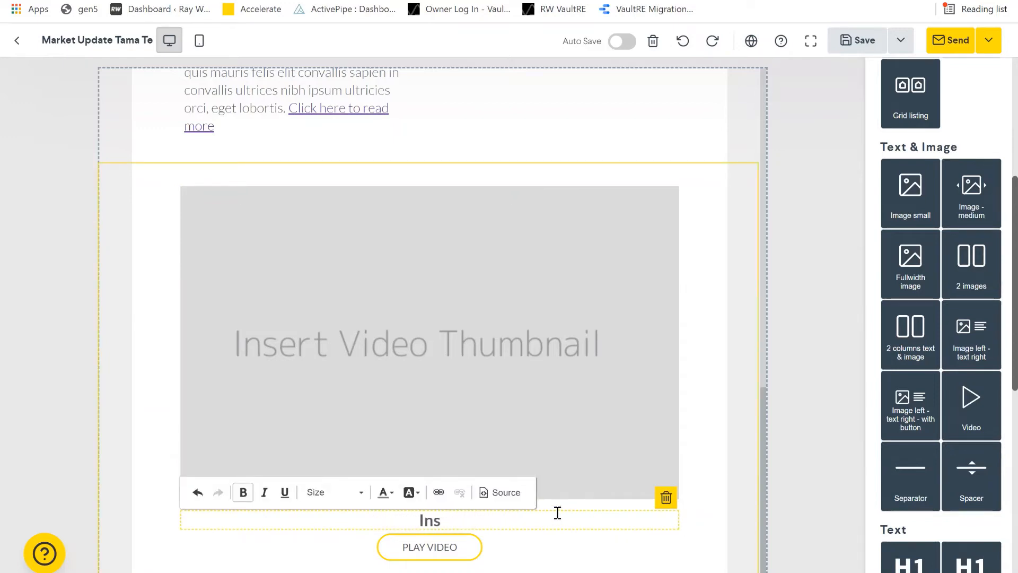
text(mONTHYL)
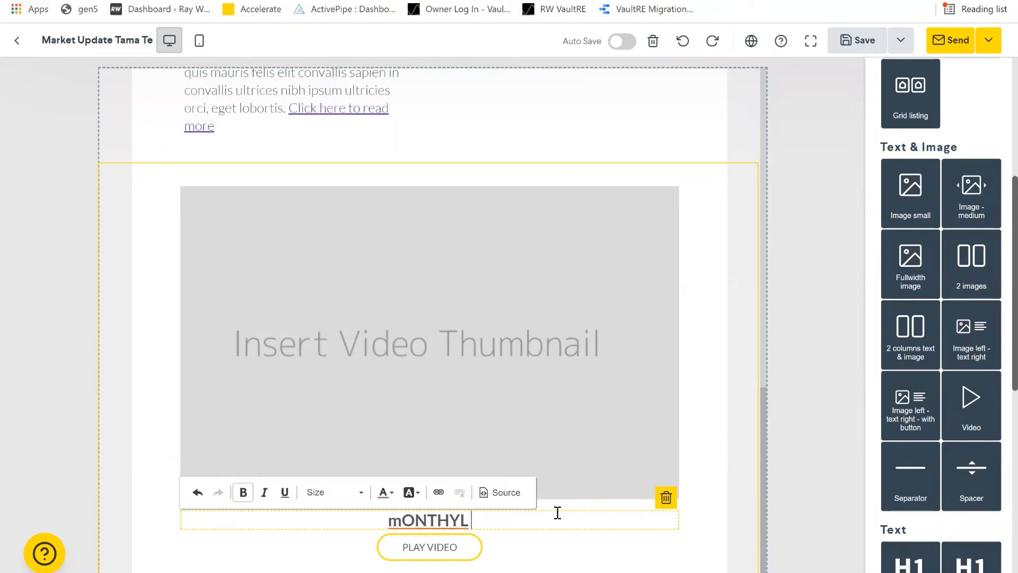
key(BackSpace)
key(BackSpace)
key(BackSpace)
key(BackSpace)
key(BackSpace)
key(BackSpace)
key(BackSpace)
text(Monthyl)
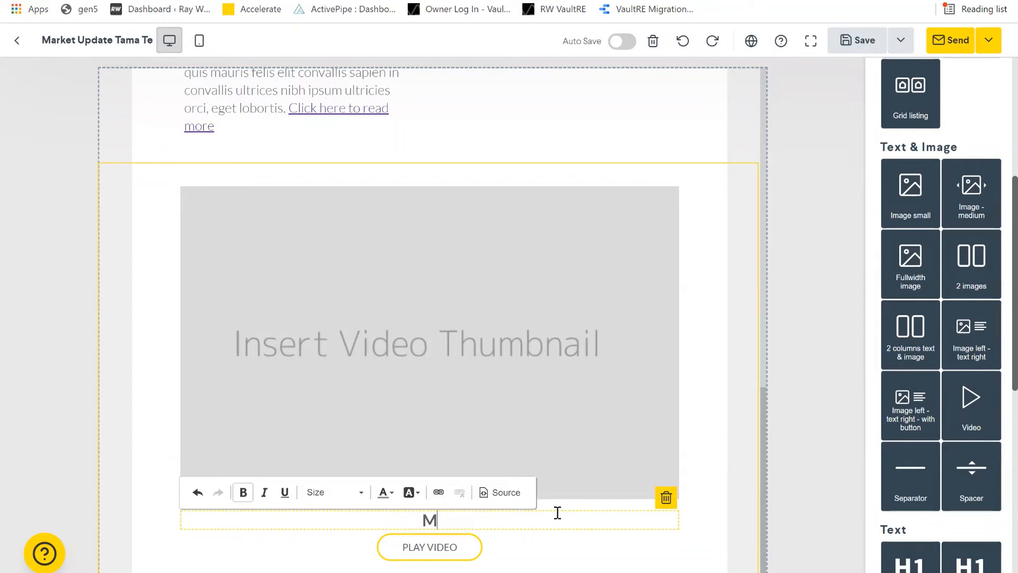
key(BackSpace)
key(BackSpace)
text(ly market )
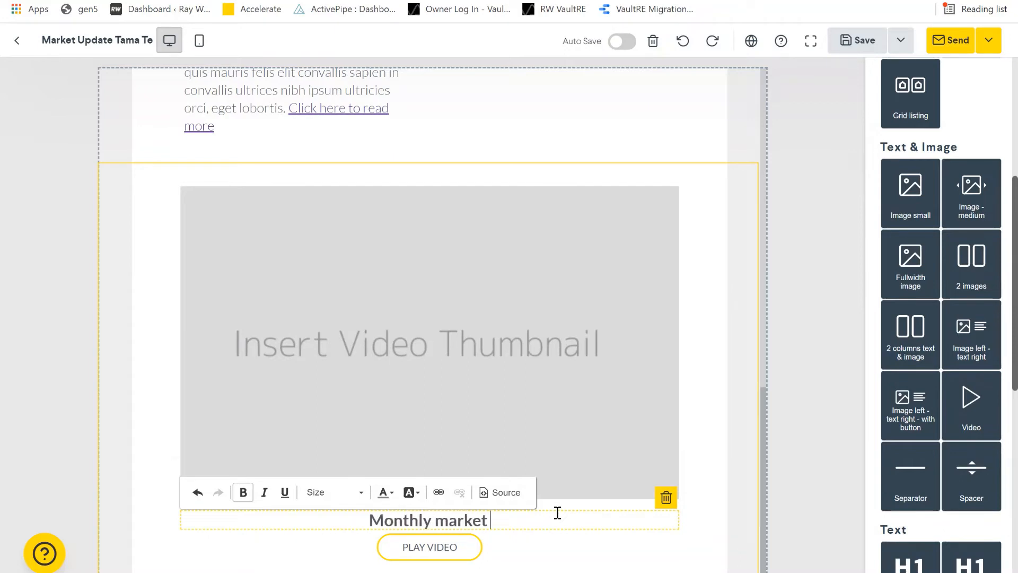
text(update witrh Tamara)
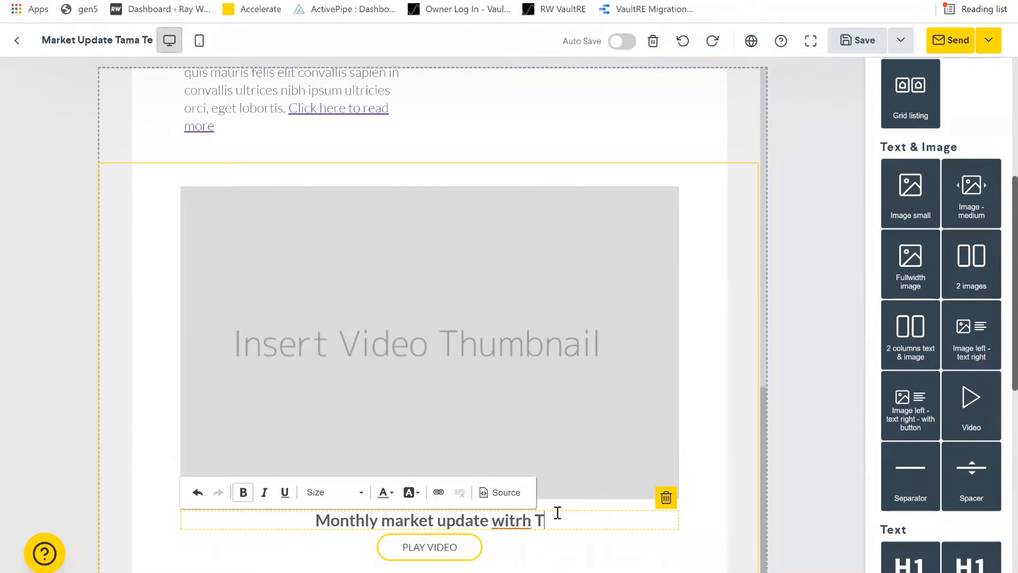
click(450, 557)
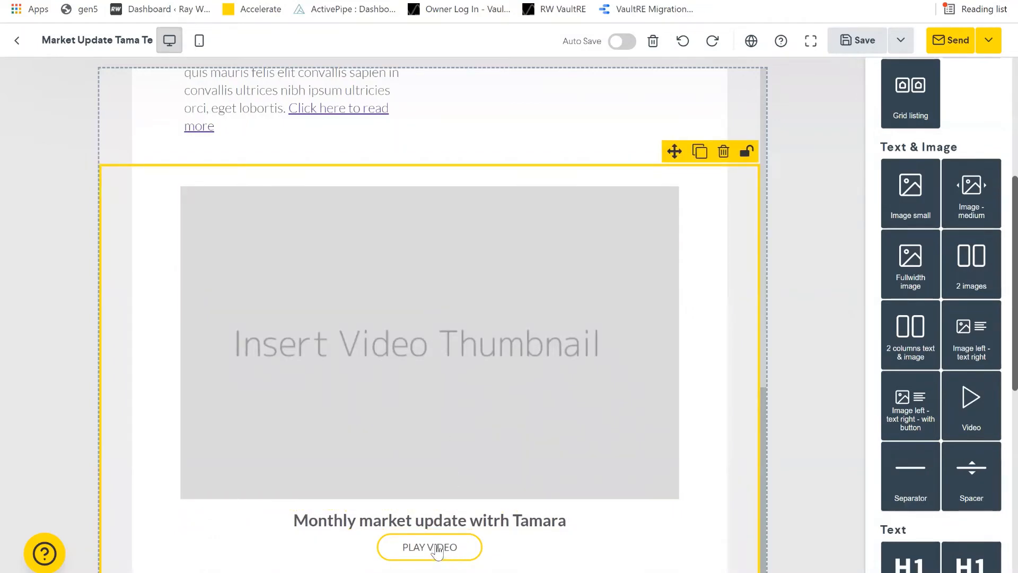
- Change the PLAY VIDEO button to read WATCH HERE and link to youtube.com
click(444, 558)
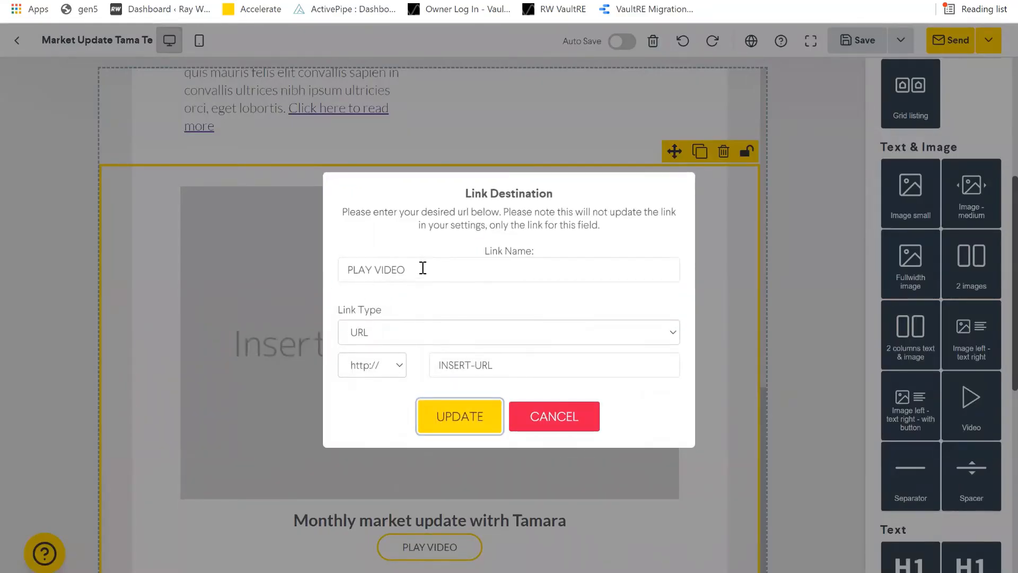
drag(423, 268, 293, 261)
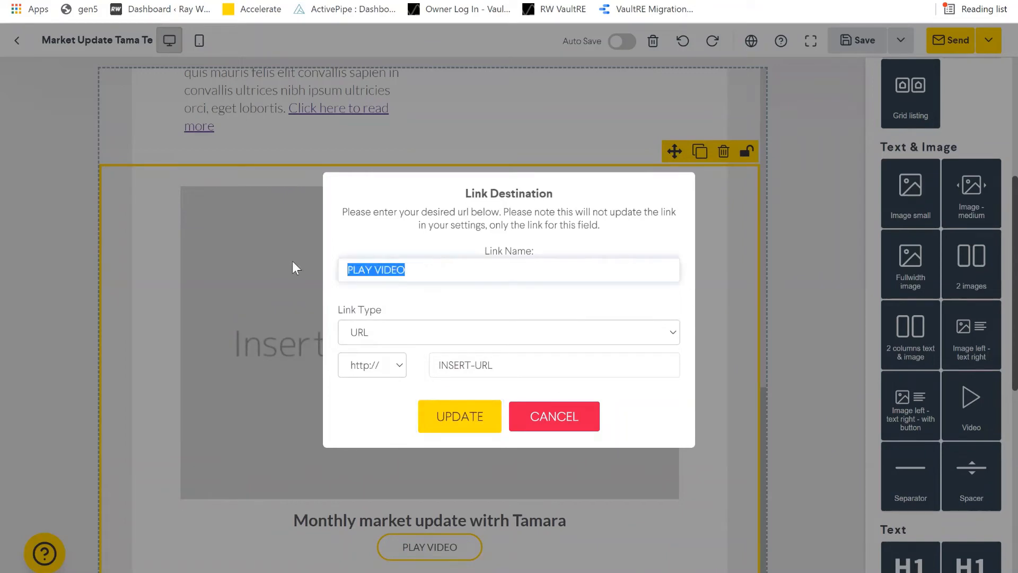
key(BackSpace)
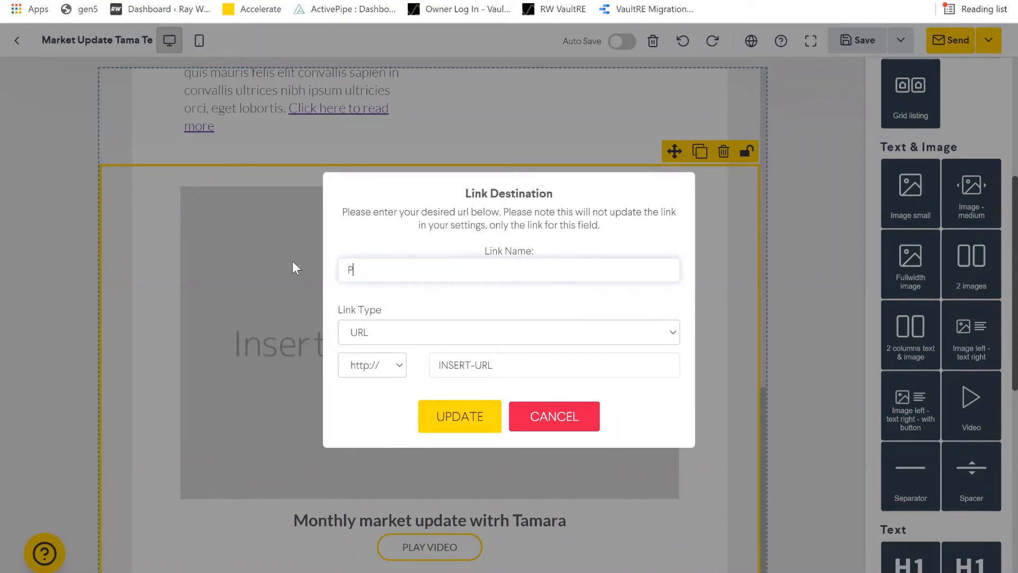
text(WATCH HERE)
click(496, 364)
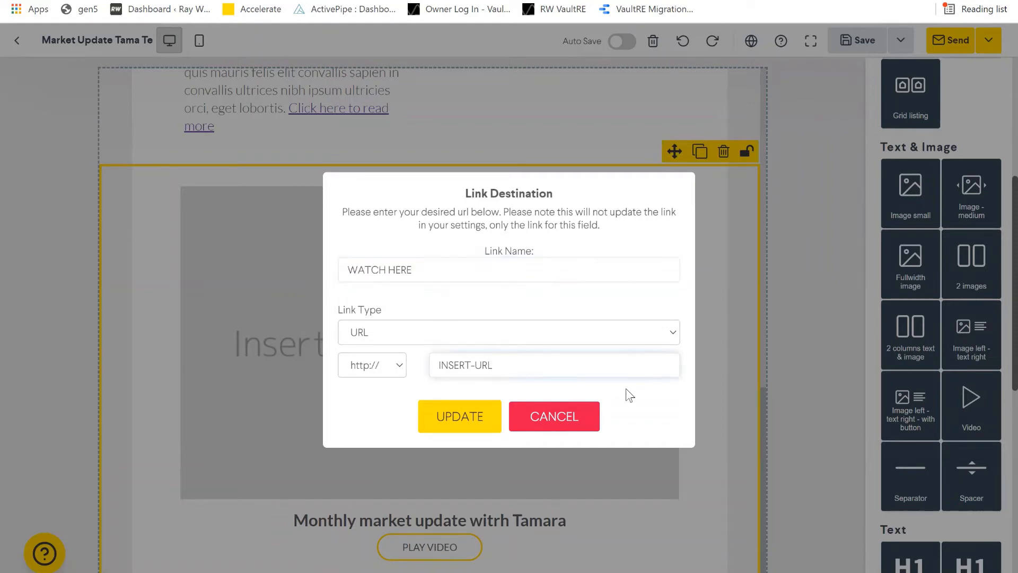
key(BackSpace)
key(BackSpace)
key(BackSpace)
key(BackSpace)
key(BackSpace)
key(BackSpace)
key(BackSpace)
key(BackSpace)
key(BackSpace)
key(BackSpace)
text(youtube.com)
click(474, 421)
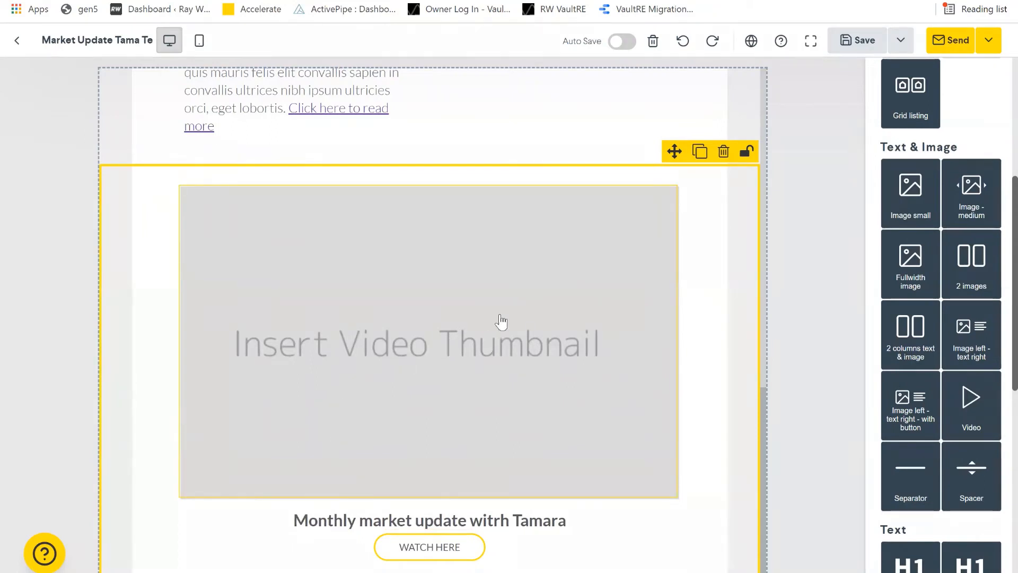
- Change the video thumbnail's link destination from the agency website to youtube.com
click(379, 353)
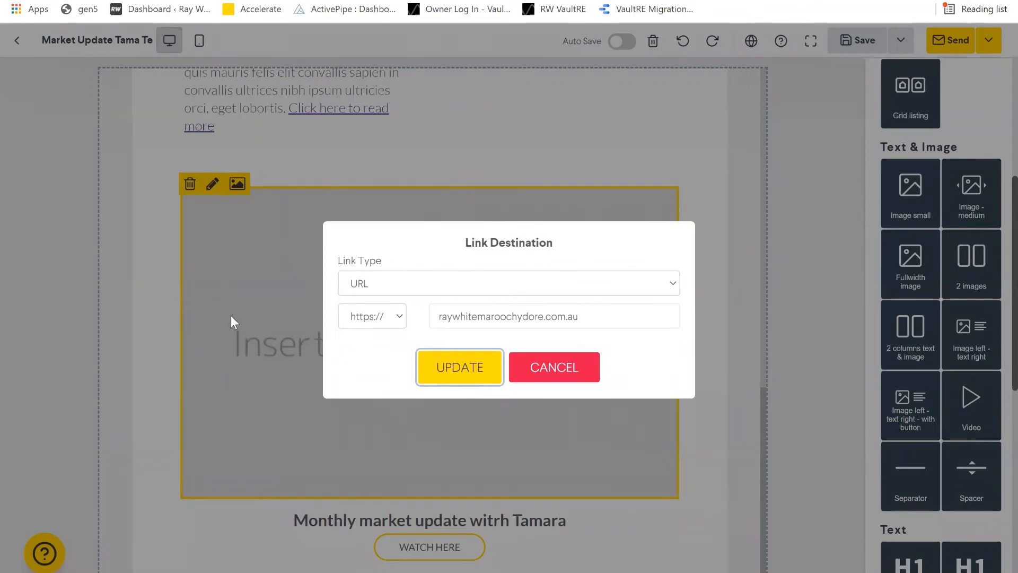
click(462, 369)
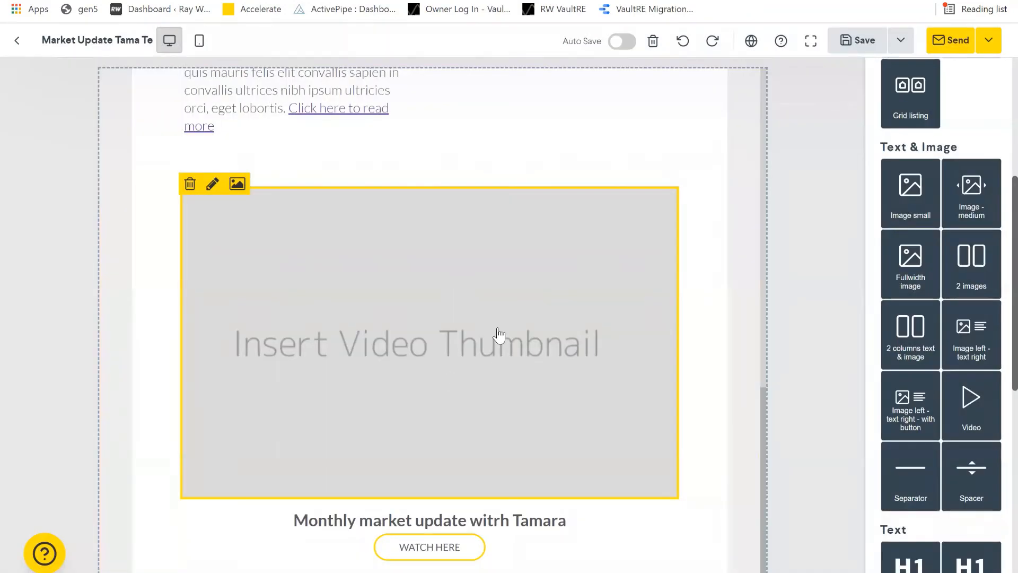
click(432, 339)
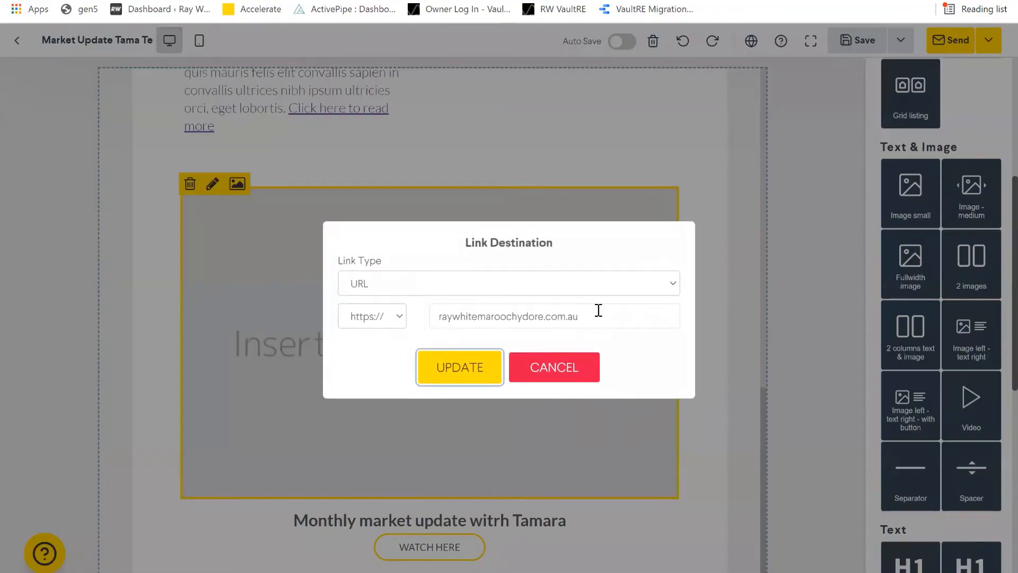
key(shift+Tab)
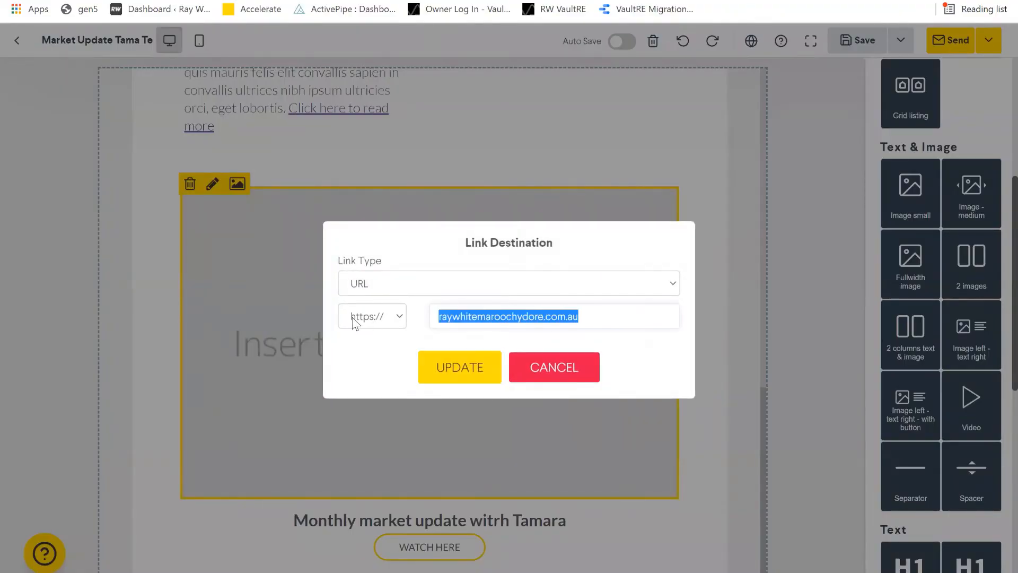
text(youtube.)
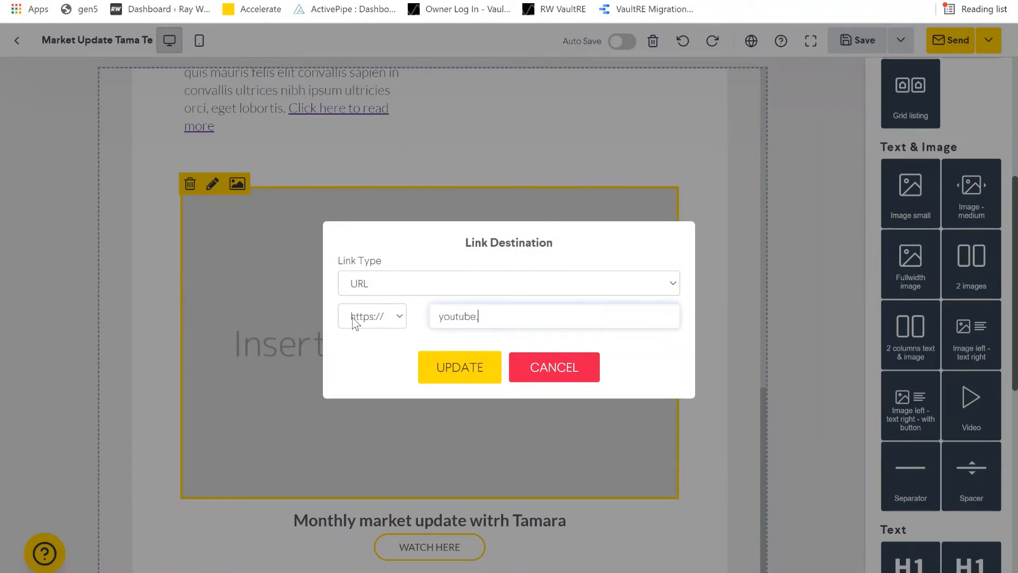
text(com)
click(427, 366)
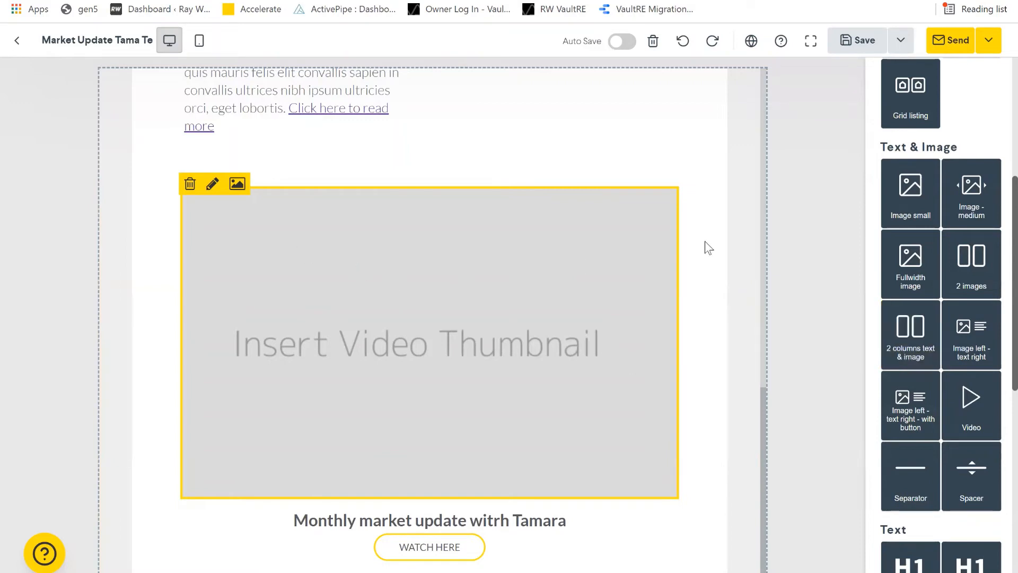
- Drag a Featured listing block from the Listings panel to below the video section
scroll(927, 275, down, 5)
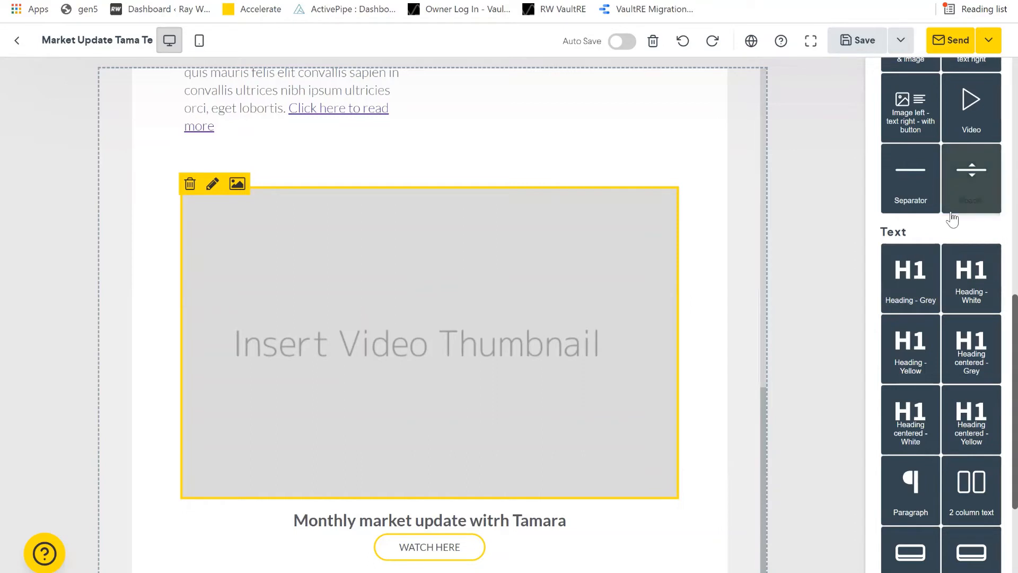
scroll(962, 226, up, 10)
drag(922, 318, 622, 416)
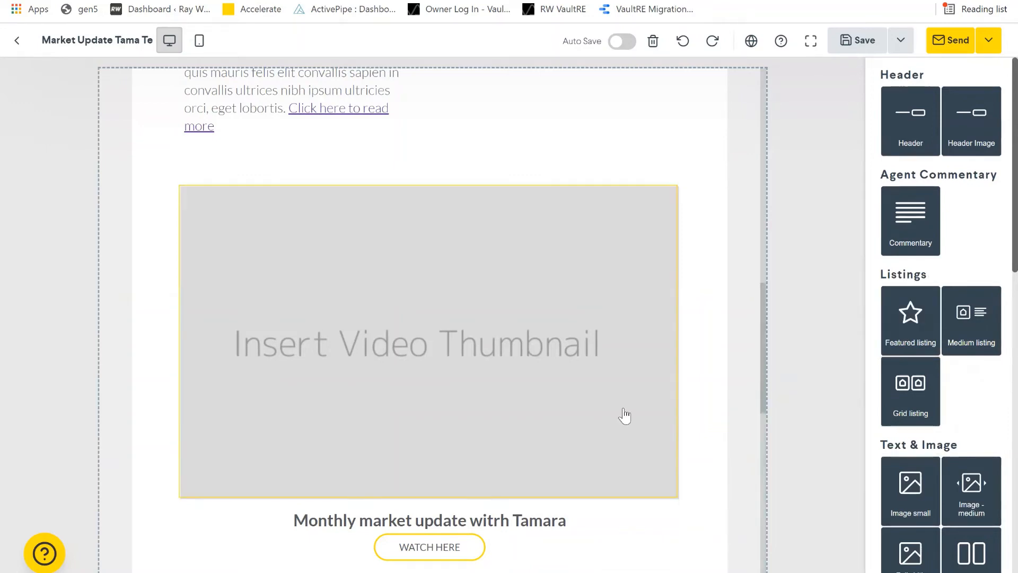
scroll(460, 348, down, 2)
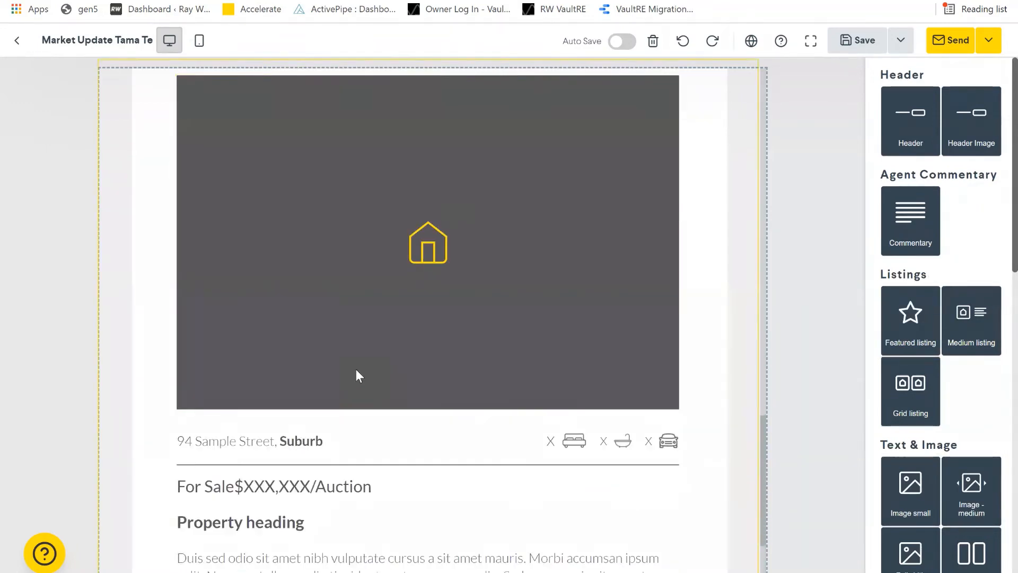
scroll(356, 374, down, 3)
scroll(359, 376, up, 5)
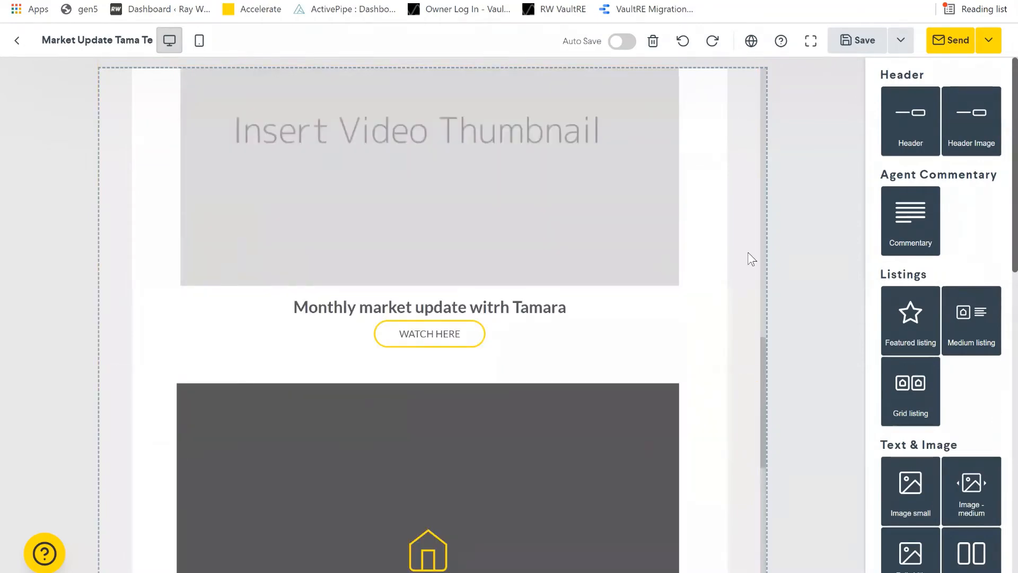
- Insert a grey centred heading above the featured listing and change its text to 'Property of the week'
scroll(963, 388, down, 5)
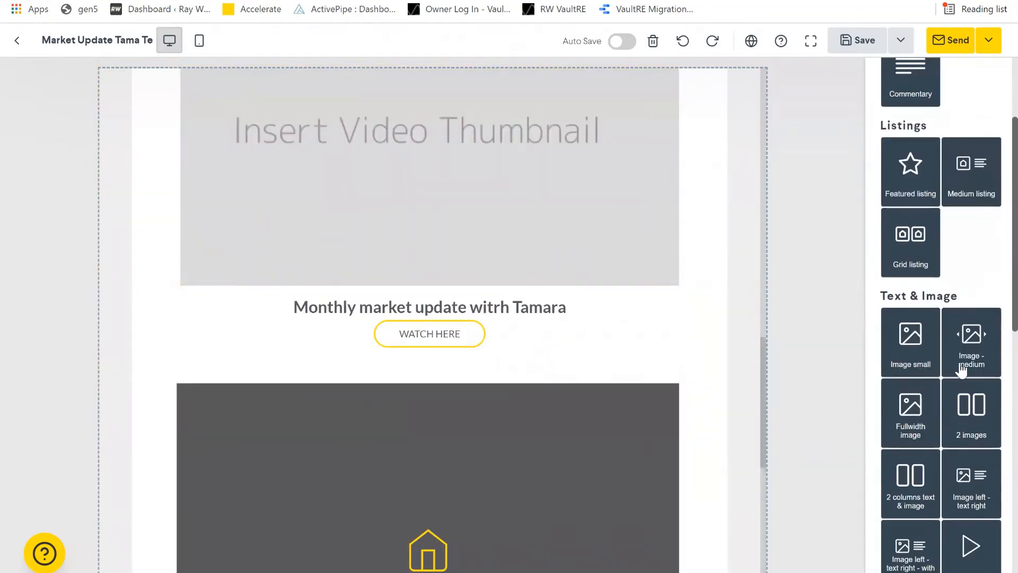
scroll(952, 365, down, 4)
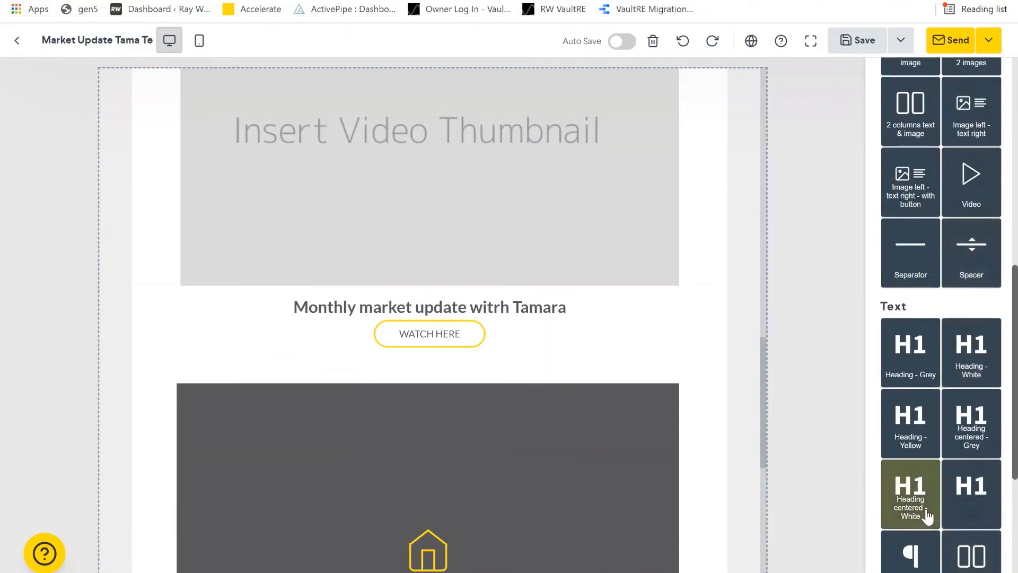
drag(978, 413, 469, 388)
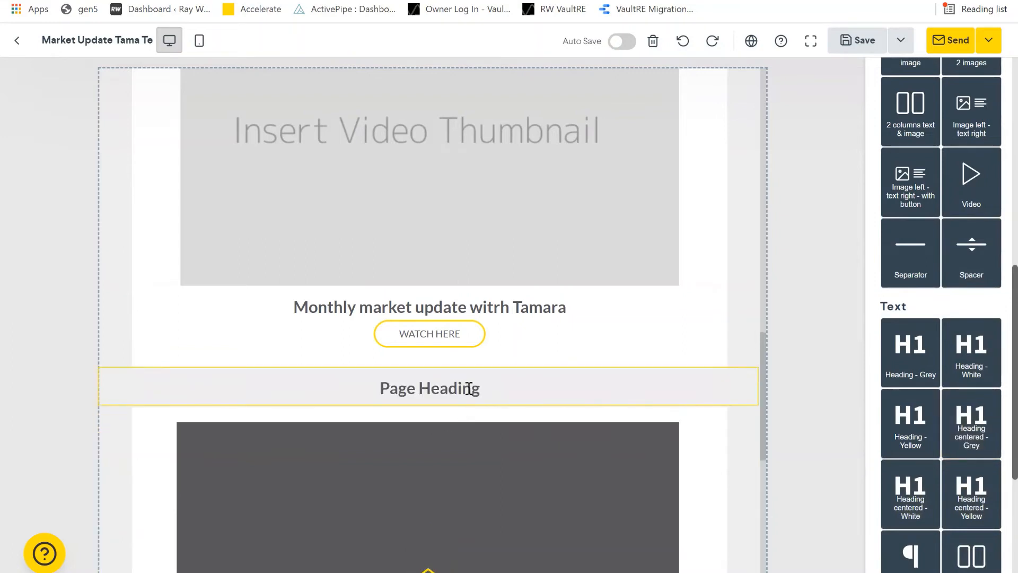
click(508, 389)
key(BackSpace)
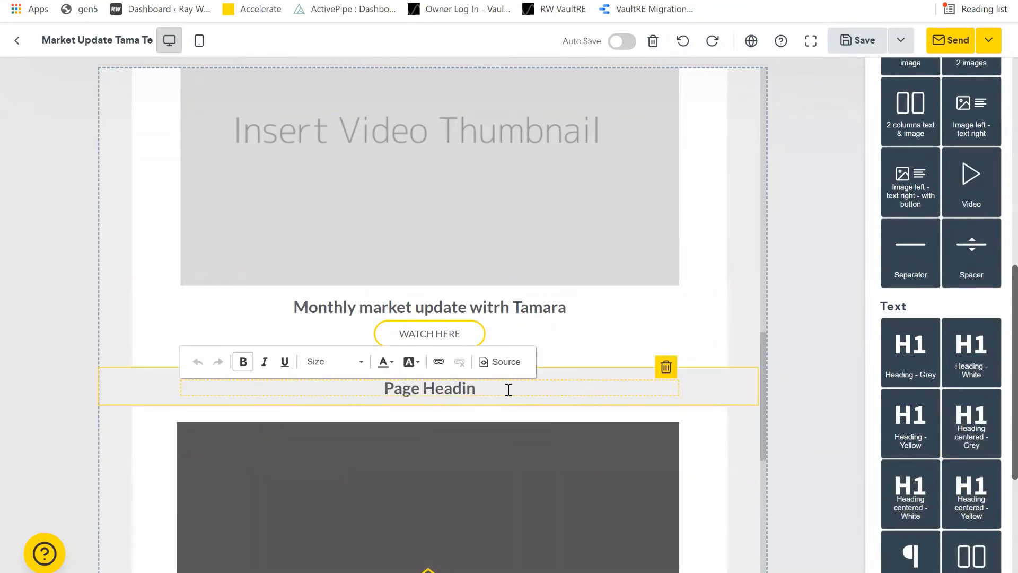
key(BackSpace)
key(BackSpace)
key(BackSpace)
key(BackSpace)
key(BackSpace)
key(BackSpace)
key(BackSpace)
key(BackSpace)
key(BackSpace)
key(BackSpace)
text(ro)
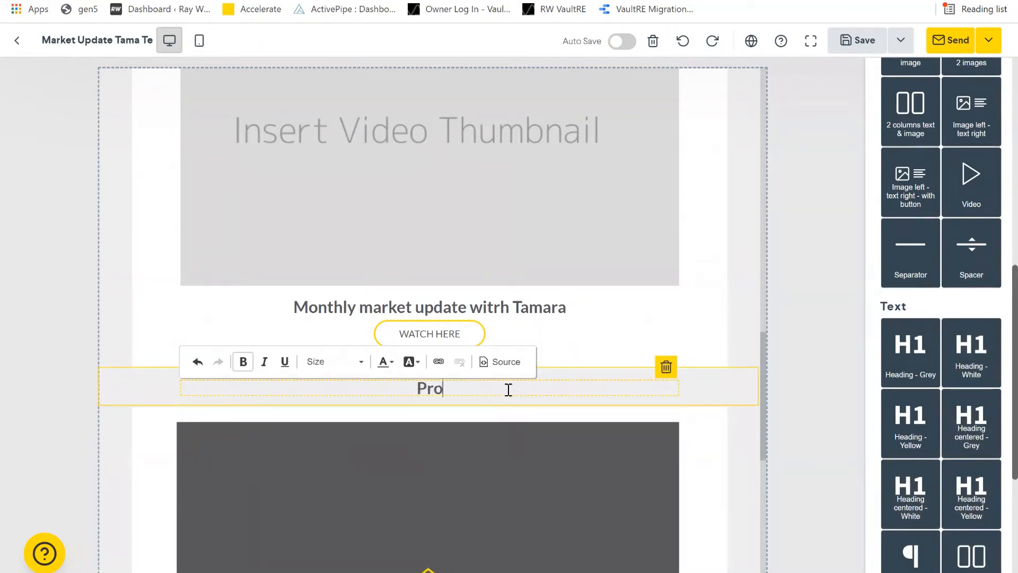
text(perty of the week)
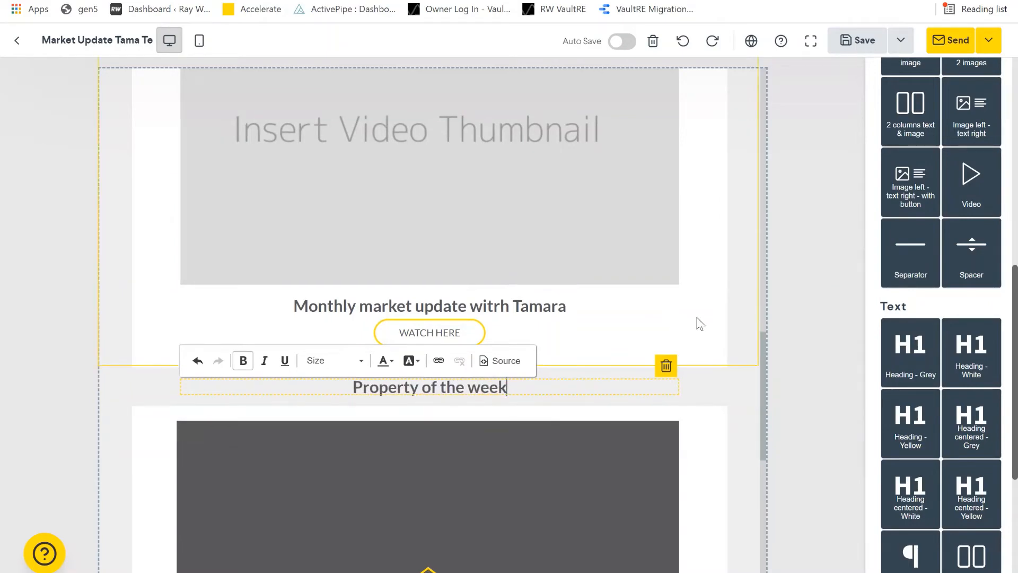
scroll(692, 321, down, 6)
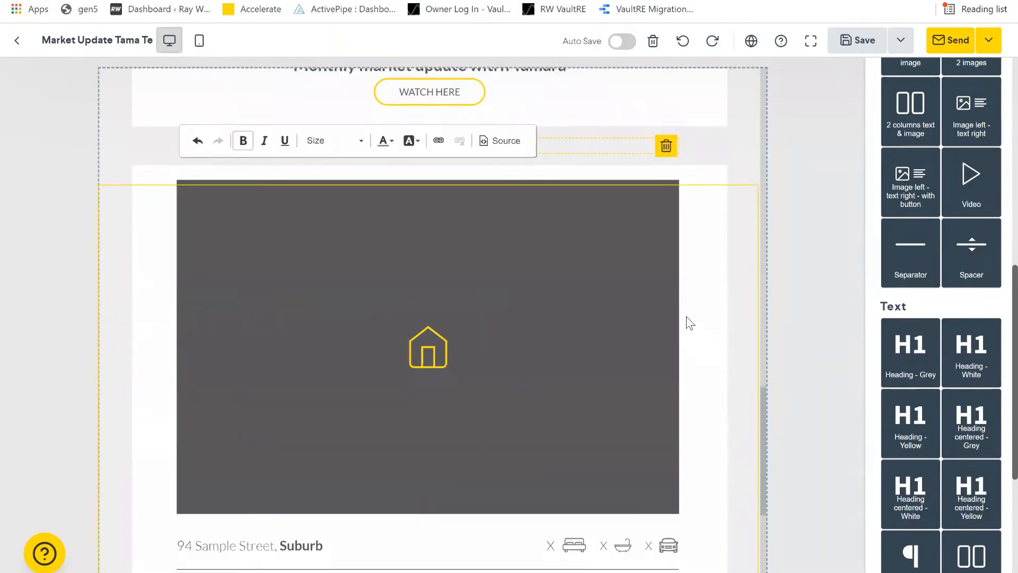
scroll(687, 325, down, 2)
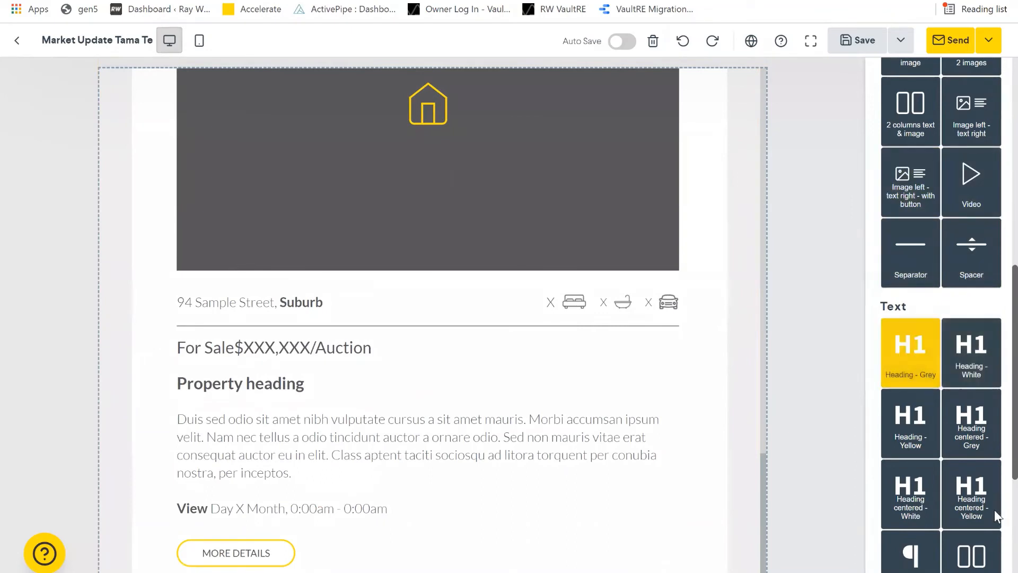
- Place a second grey centred heading under MORE DETAILS reading 'Open thie weekend'
drag(972, 425, 507, 555)
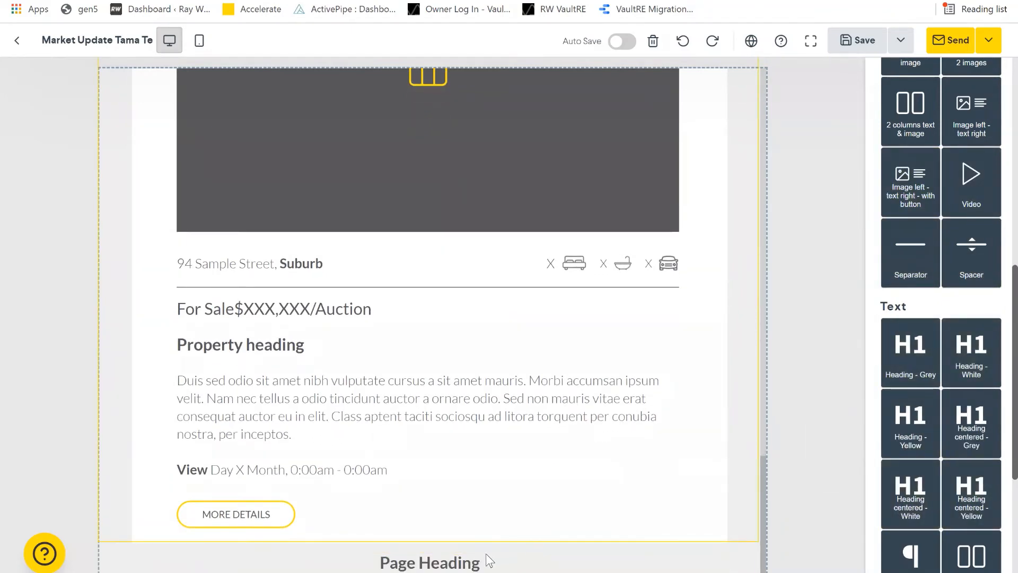
click(535, 558)
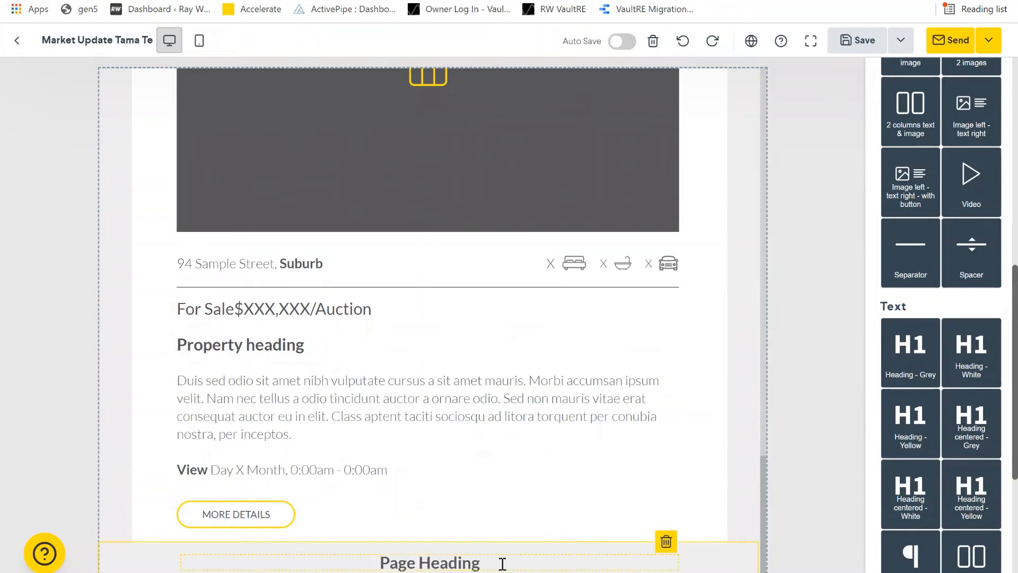
key(BackSpace)
key(BackSpace)
key(BackSpace)
key(BackSpace)
key(BackSpace)
key(BackSpace)
key(BackSpace)
key(BackSpace)
key(BackSpace)
key(BackSpace)
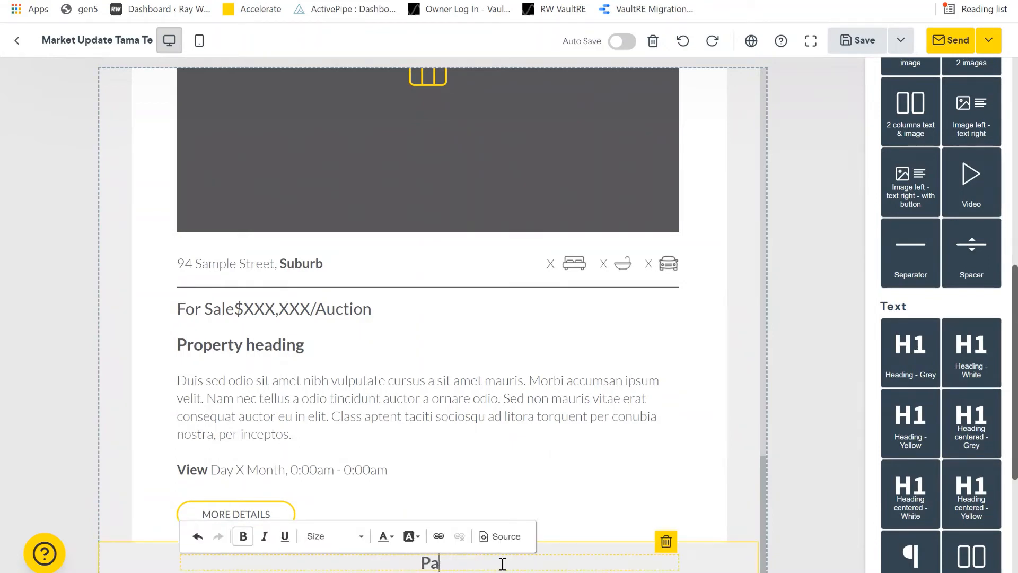
key(BackSpace)
key(BackSpace)
text(Open thi)
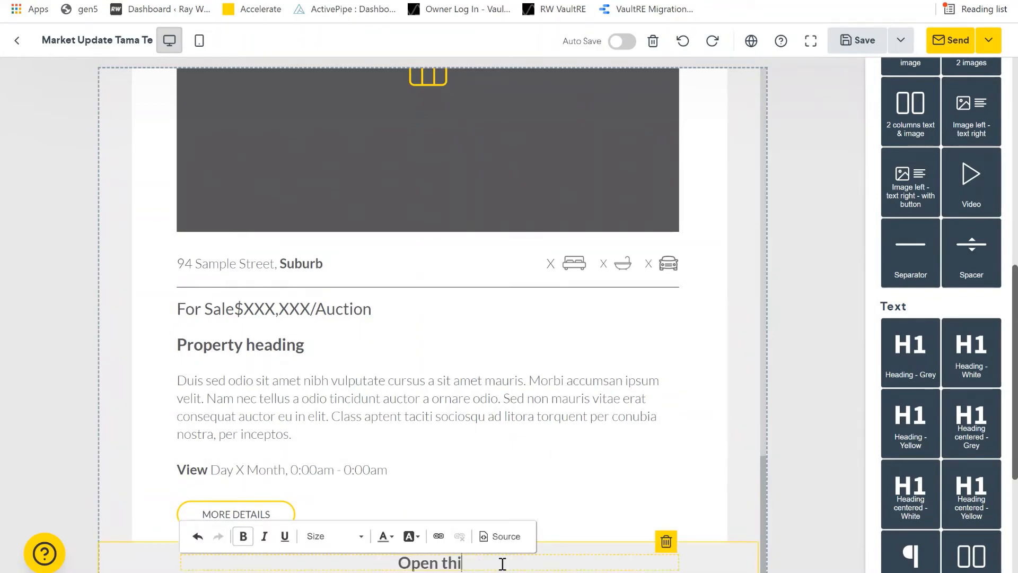
text(e weekend)
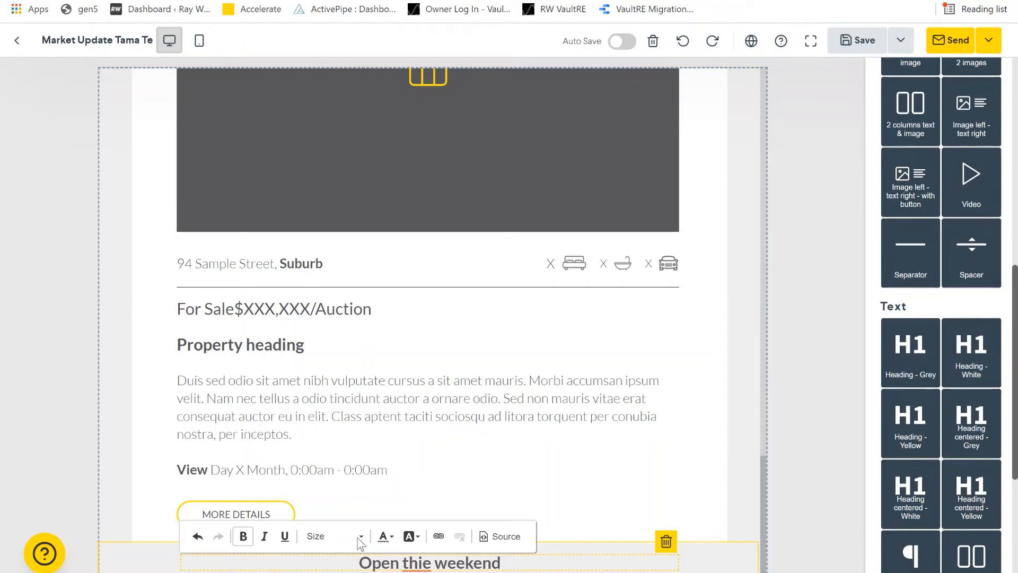
scroll(978, 313, up, 1)
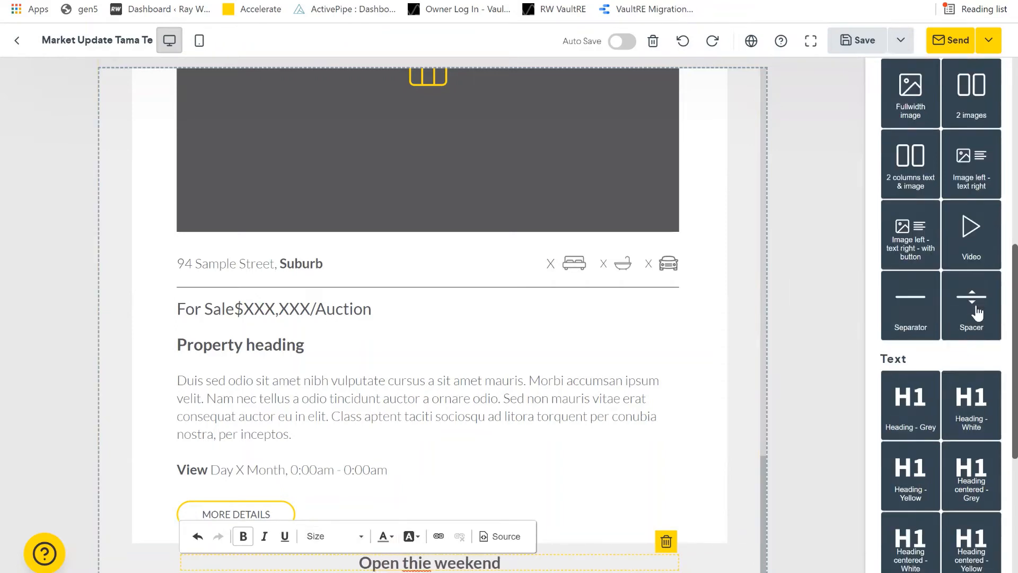
scroll(968, 371, up, 8)
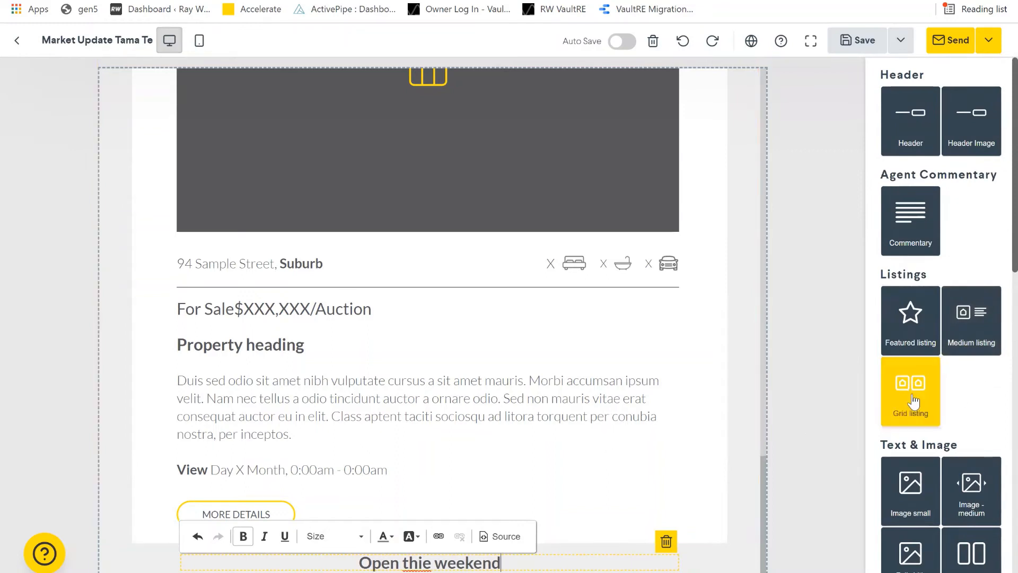
drag(915, 399, 546, 554)
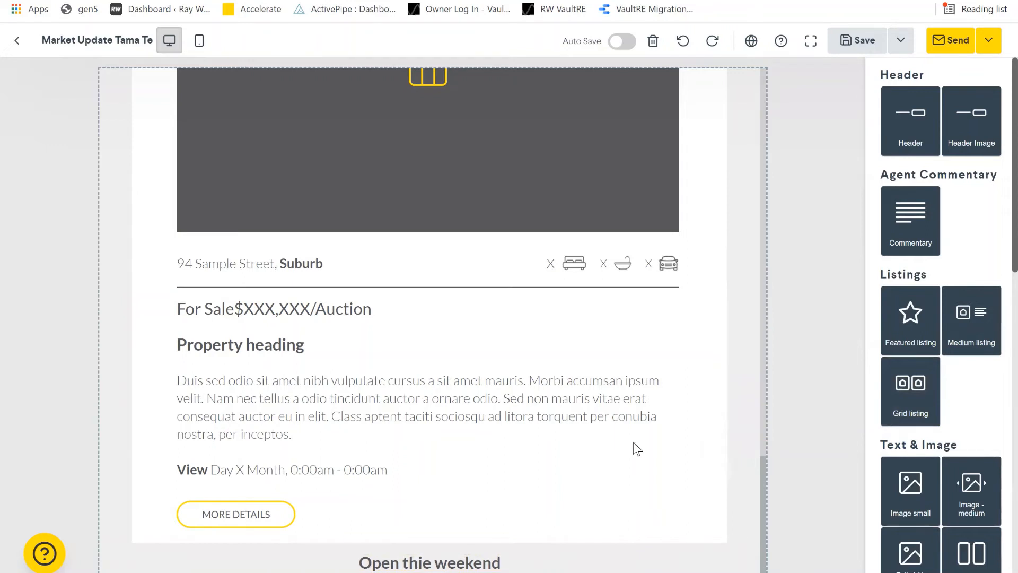
drag(929, 400, 610, 519)
drag(611, 569, 643, 513)
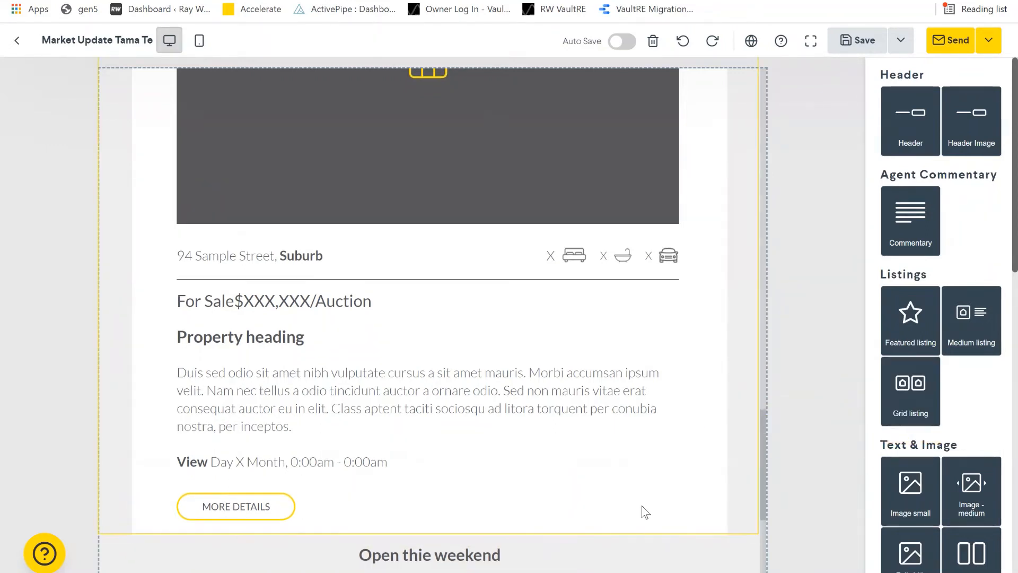
scroll(705, 456, down, 5)
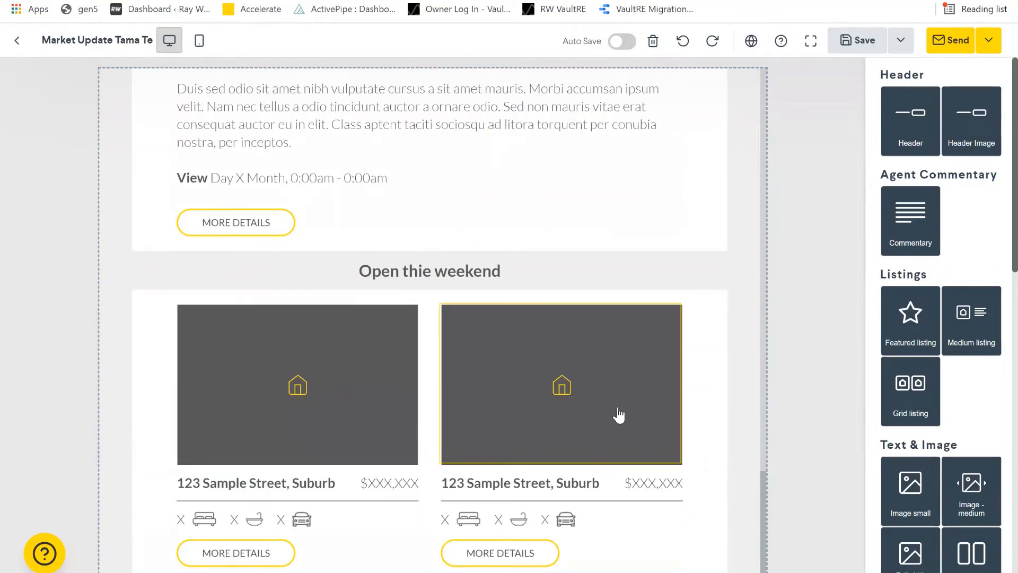
scroll(616, 409, up, 1)
scroll(616, 411, up, 3)
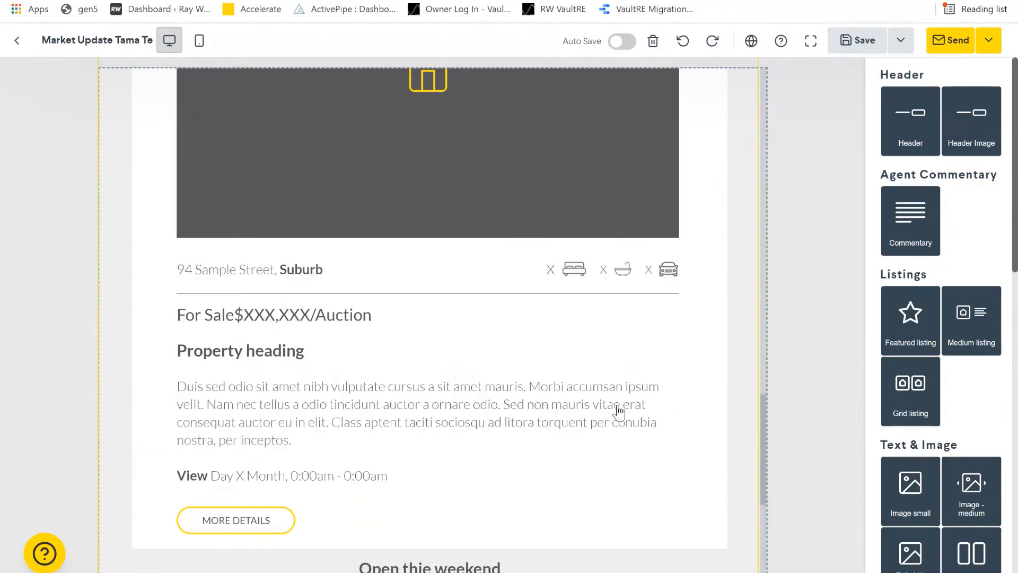
scroll(609, 413, down, 5)
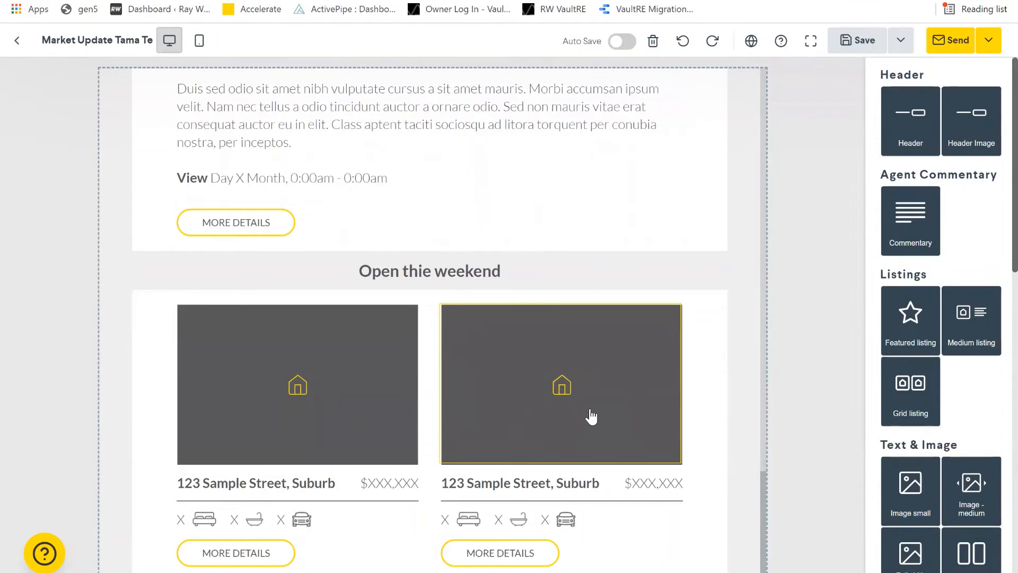
scroll(593, 415, up, 8)
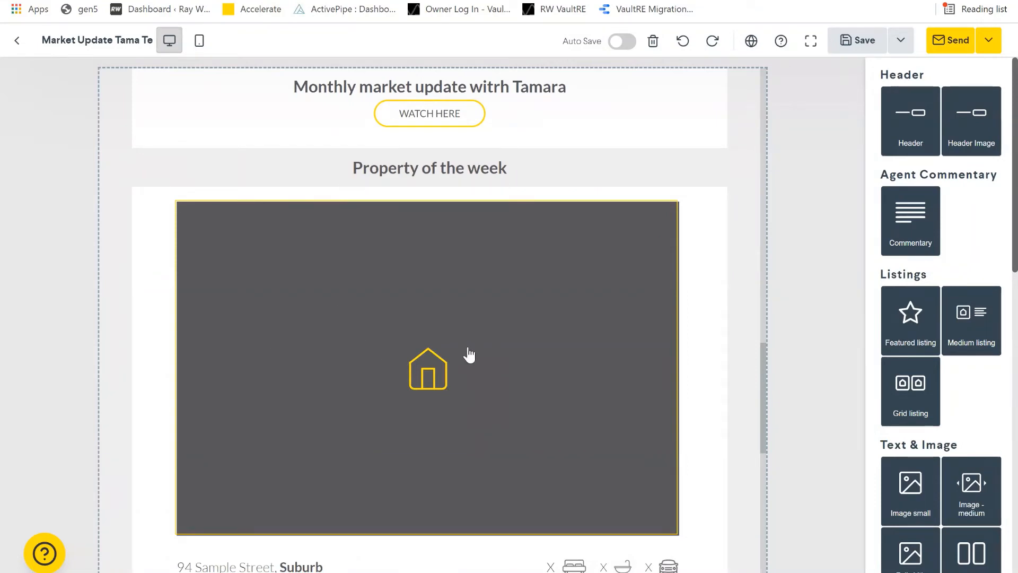
- For the Property of the week image, search Residential Sales listings, including non-public ones
click(470, 354)
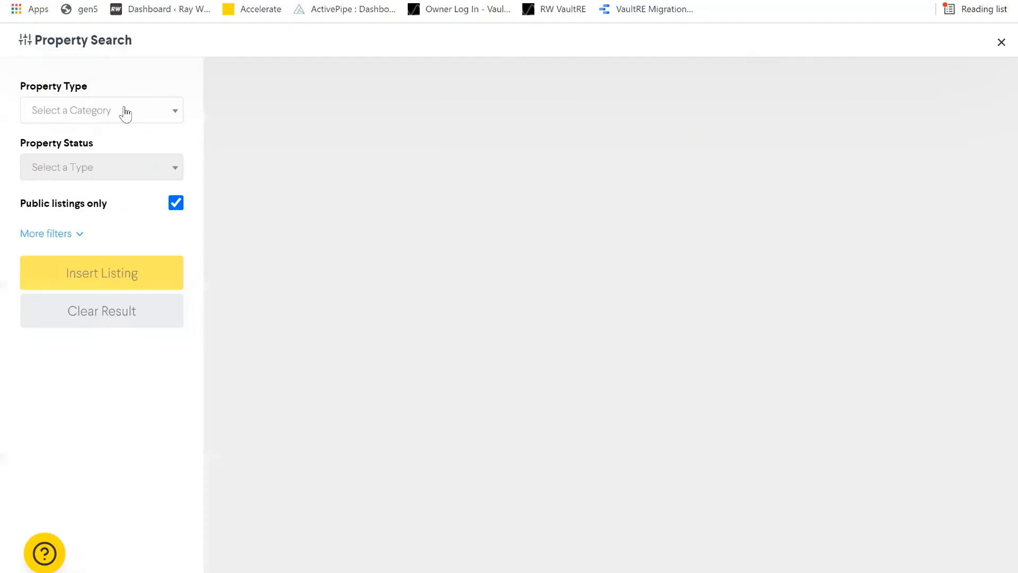
click(124, 109)
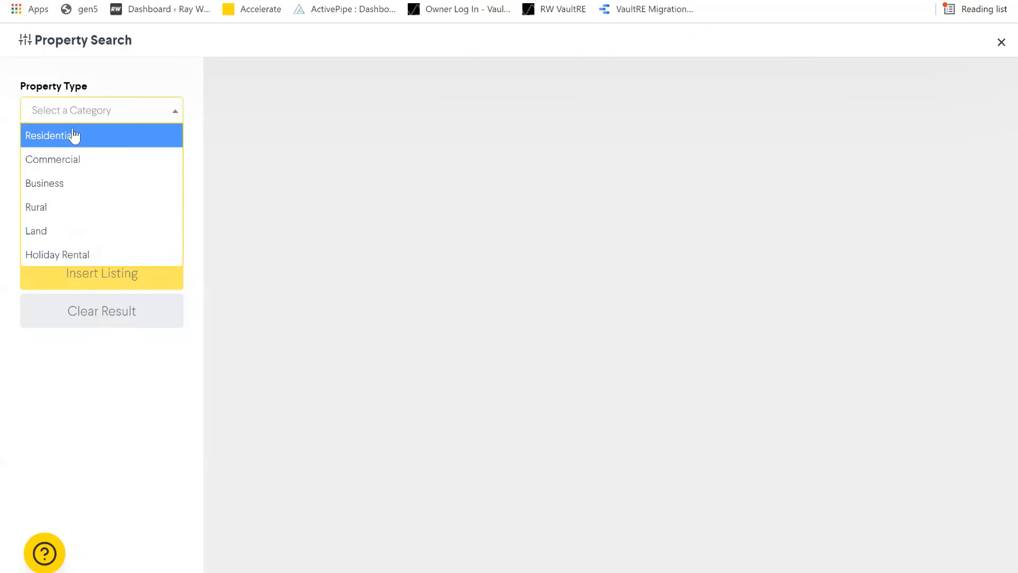
key(Return)
click(125, 172)
key(Return)
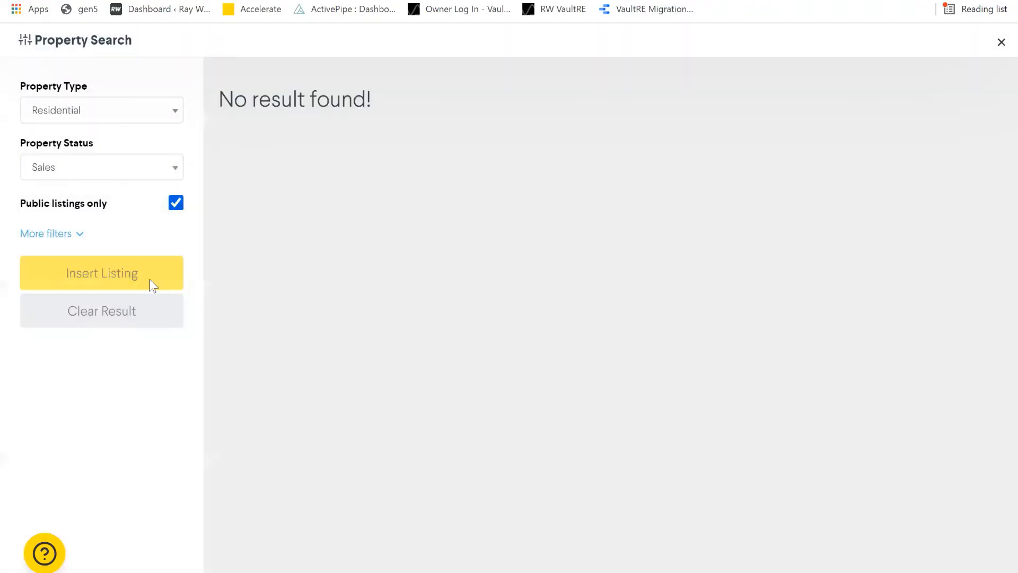
click(175, 203)
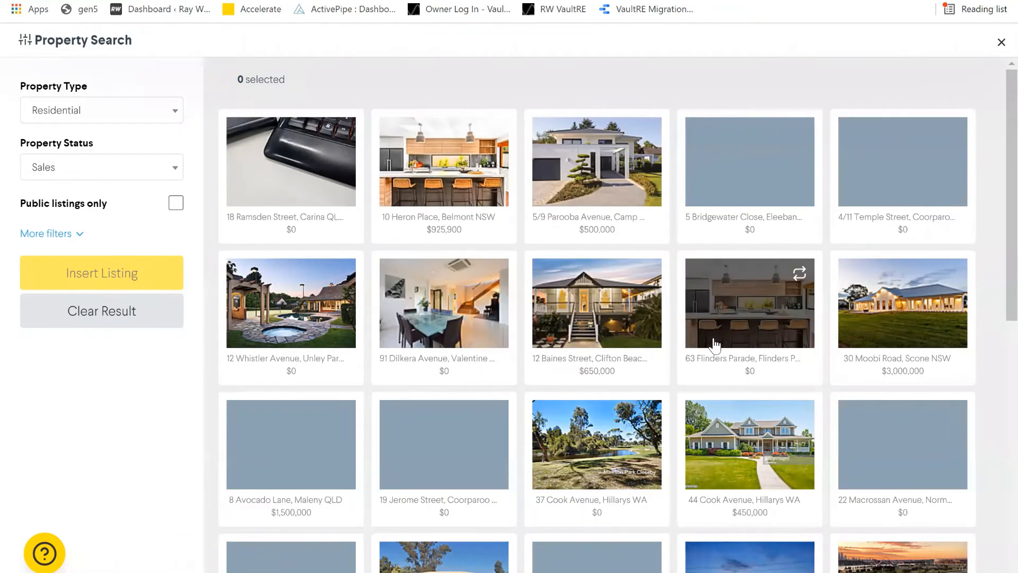
scroll(715, 345, down, 1)
scroll(557, 368, down, 2)
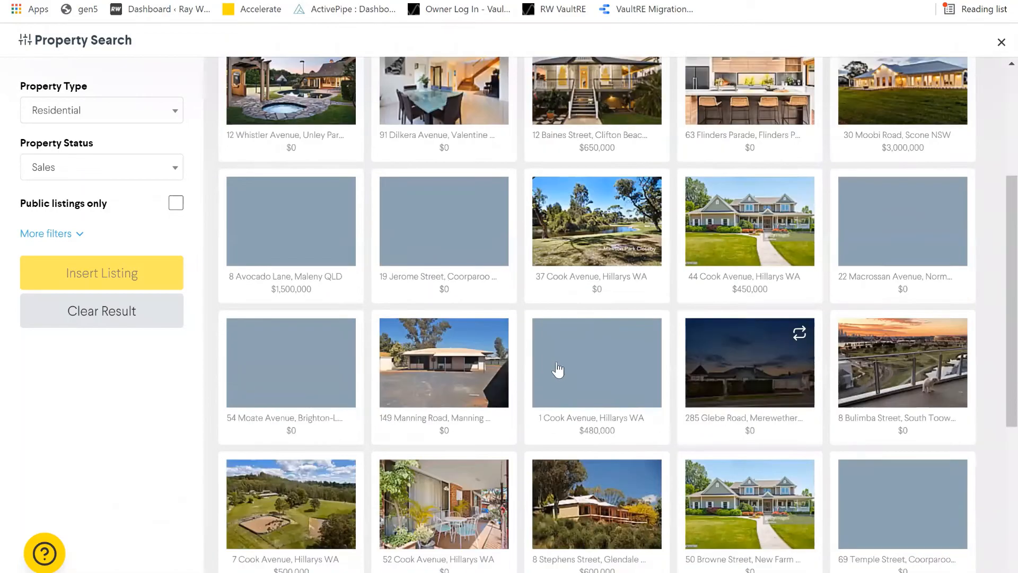
scroll(429, 308, up, 3)
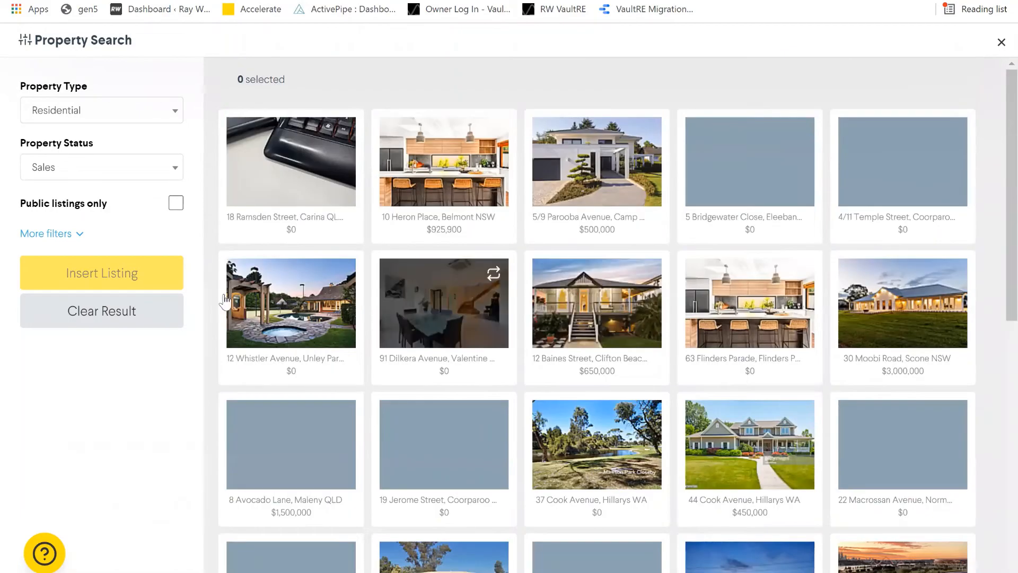
click(440, 207)
click(129, 280)
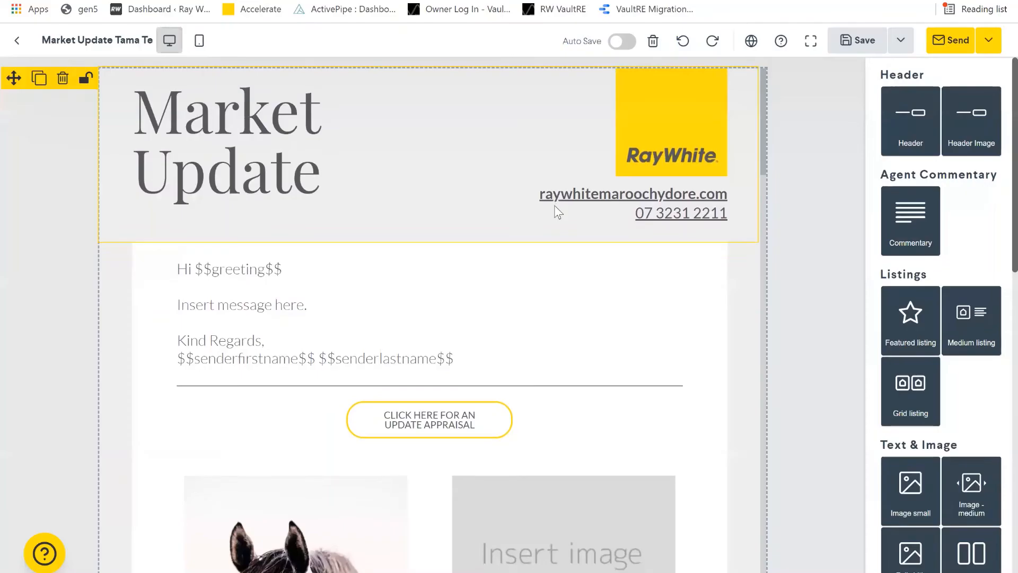
scroll(704, 250, down, 20)
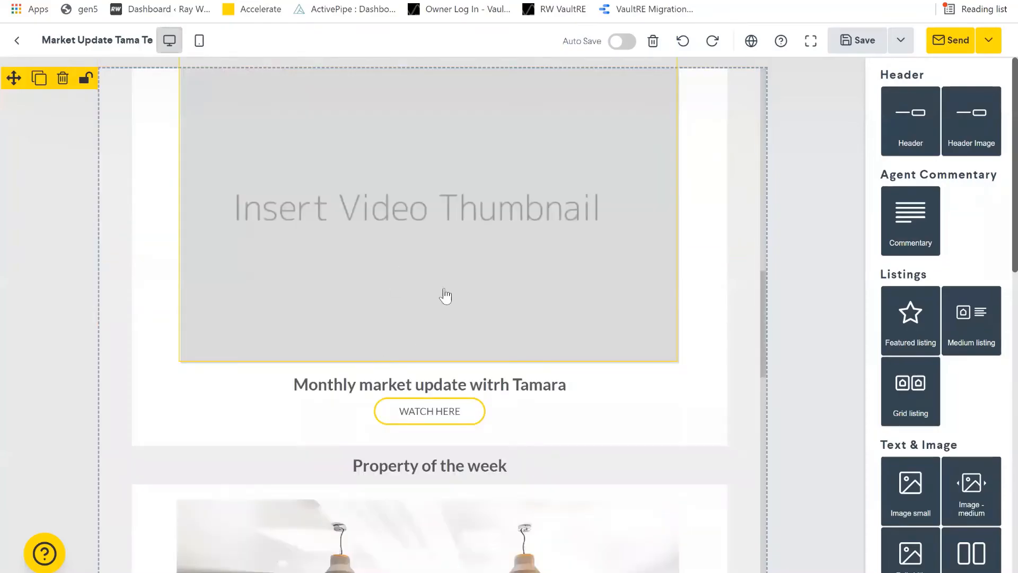
scroll(498, 371, down, 5)
scroll(505, 318, up, 2)
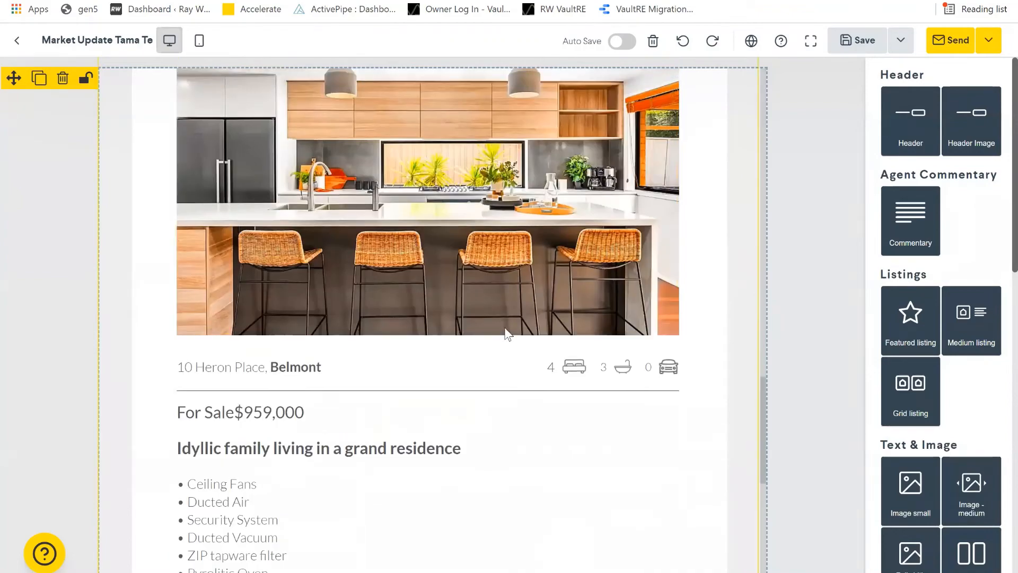
scroll(504, 327, up, 2)
scroll(504, 329, down, 8)
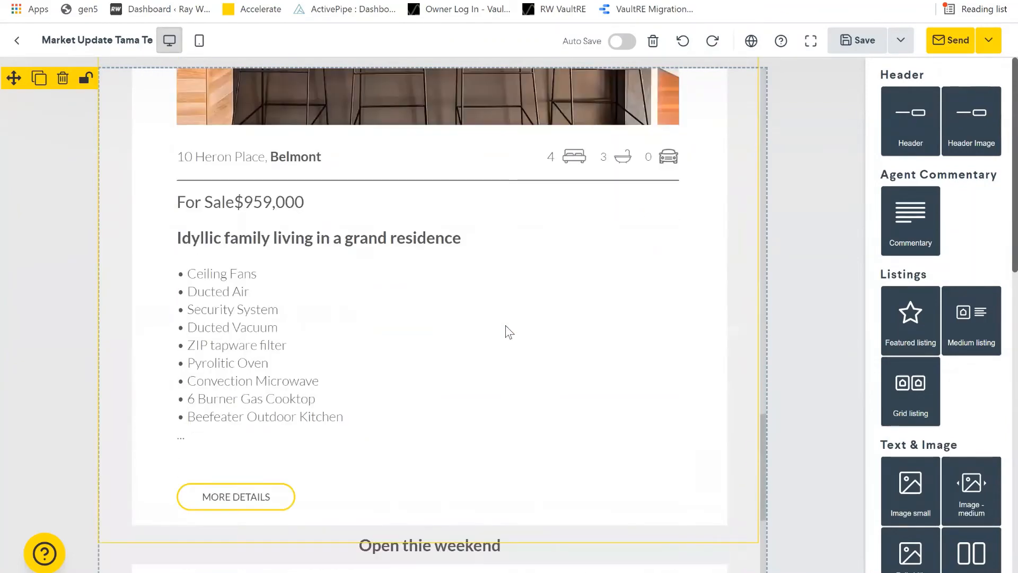
scroll(504, 332, up, 6)
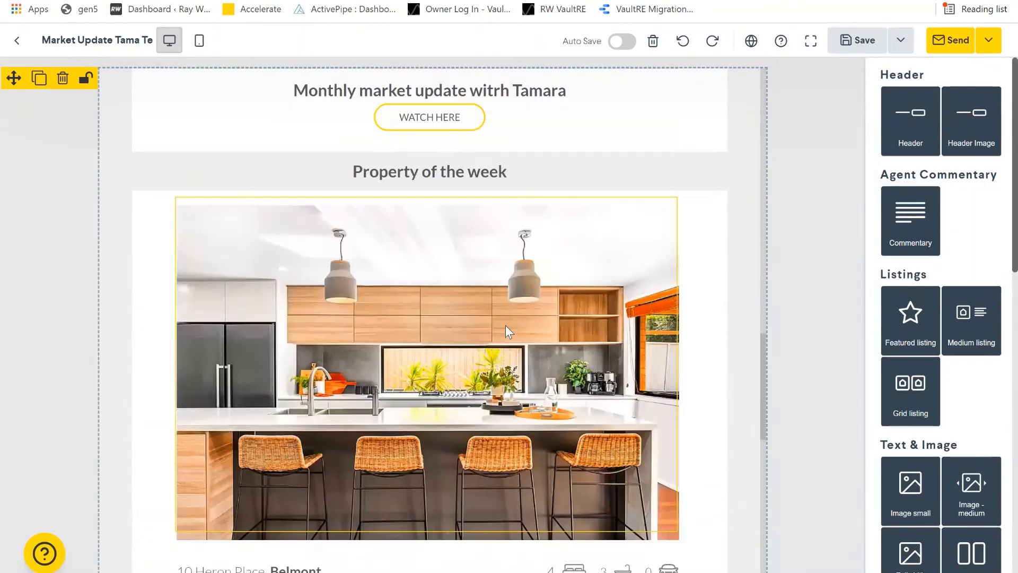
scroll(504, 332, down, 5)
scroll(329, 356, down, 7)
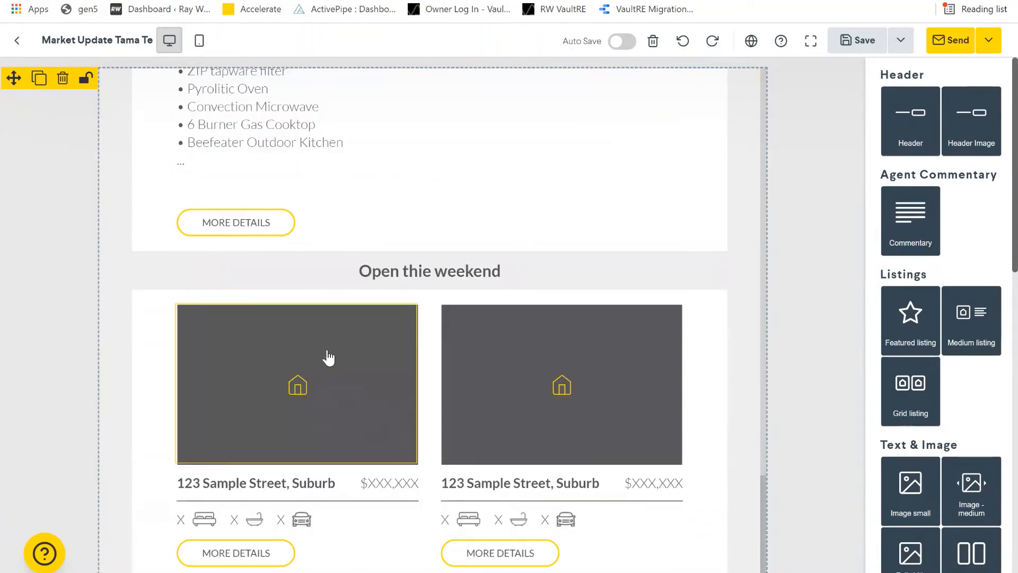
- For the first open-homes card, search Residential Sales listings, including non-public ones
click(251, 386)
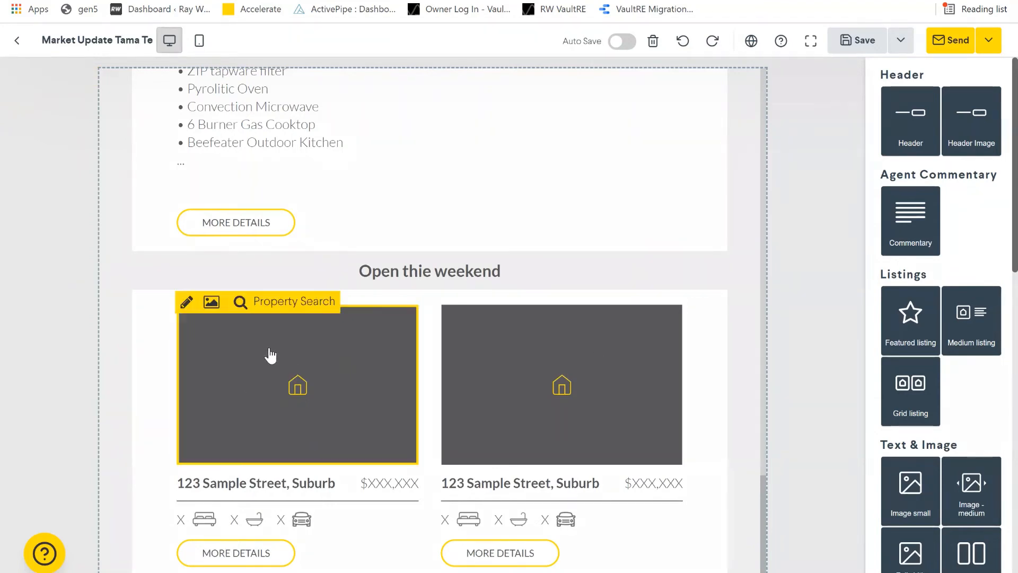
click(309, 300)
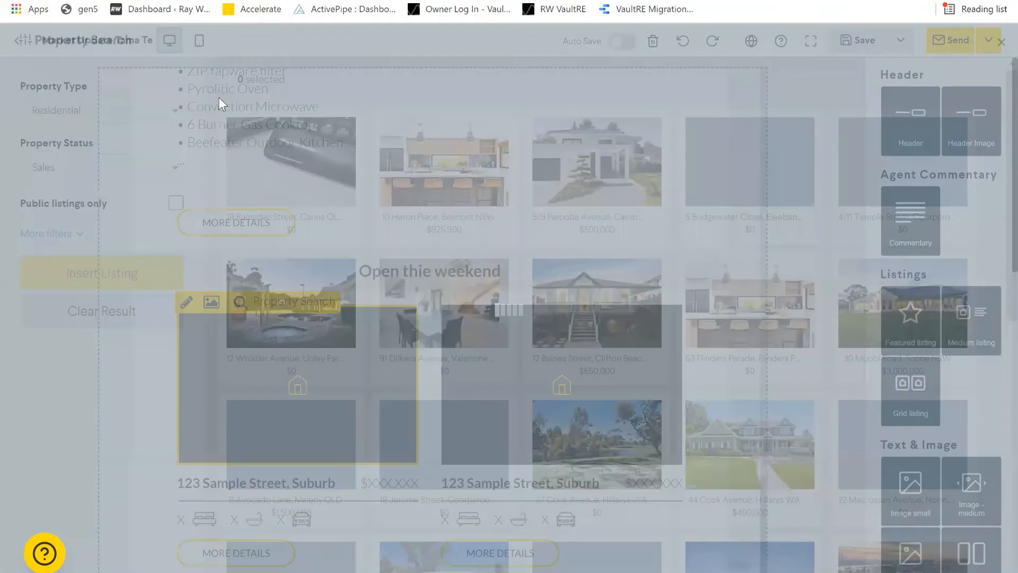
click(101, 109)
click(69, 135)
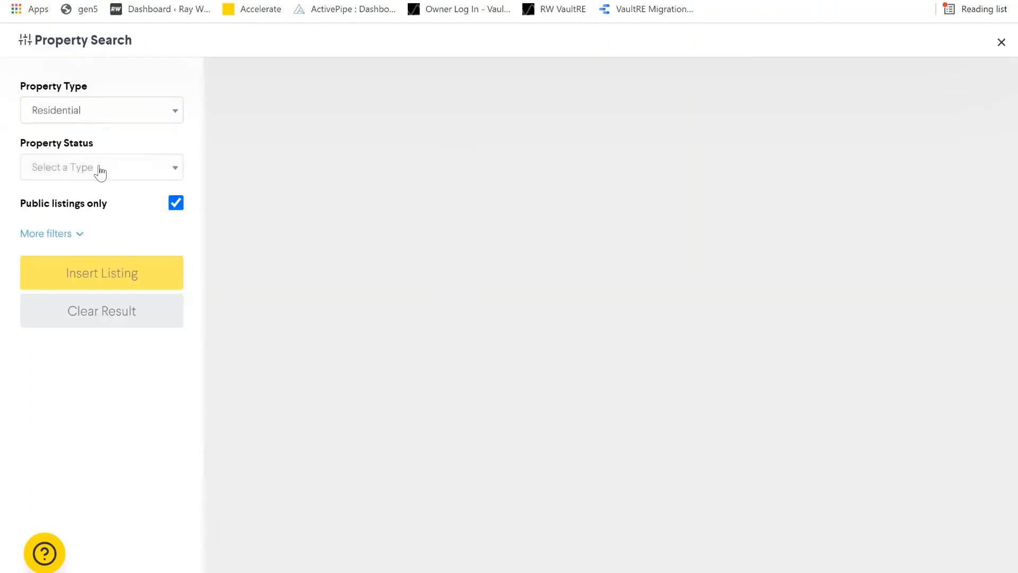
click(100, 169)
key(Return)
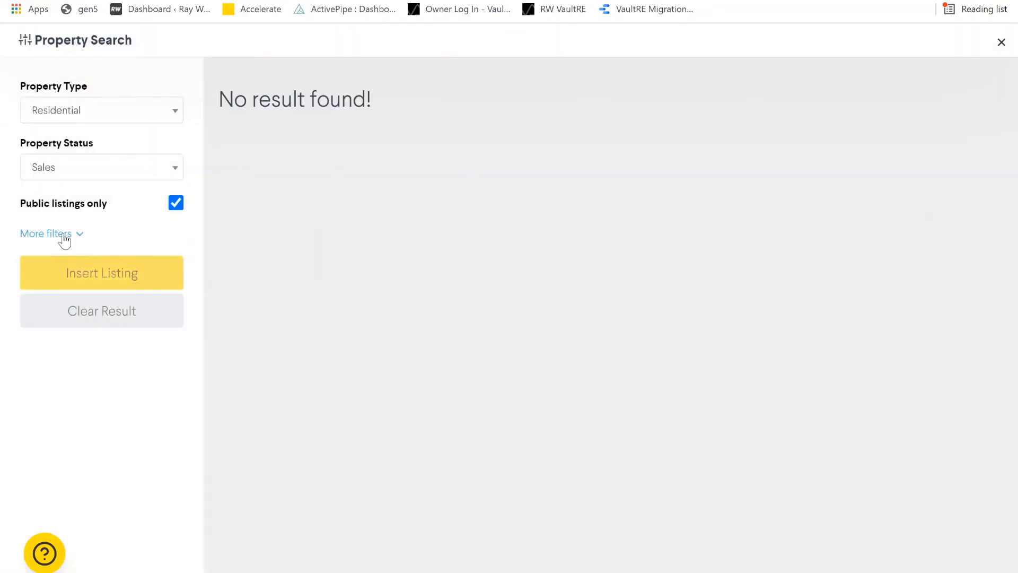
click(175, 204)
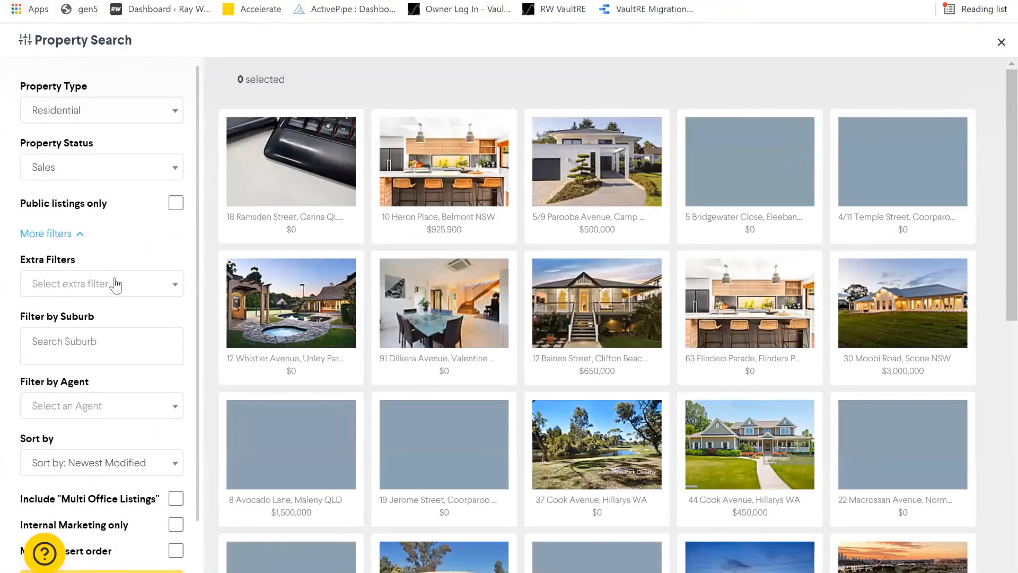
- Filter by the Open Homes extra filter, then by Price Reduced, which returns no results
click(115, 285)
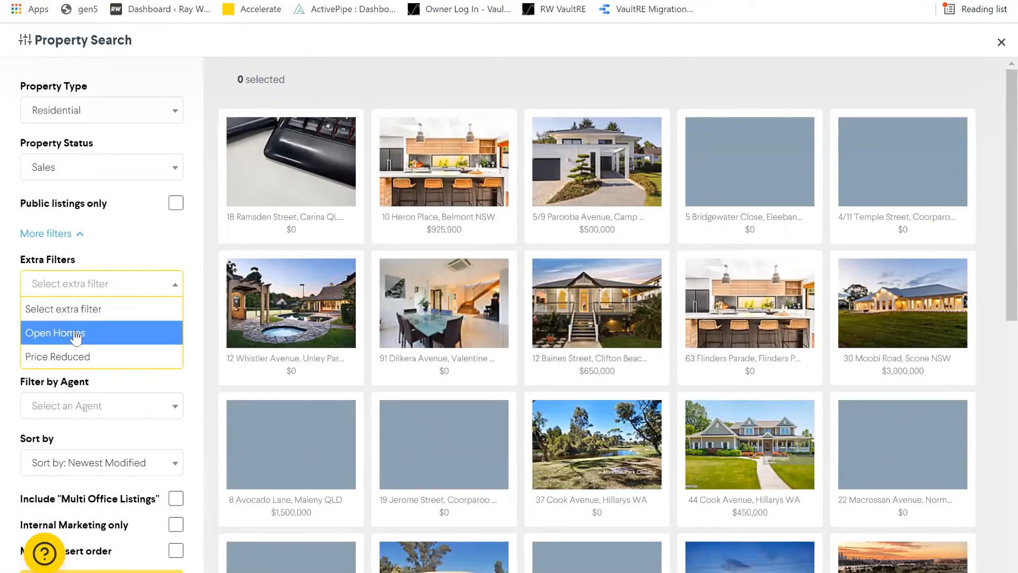
key(Return)
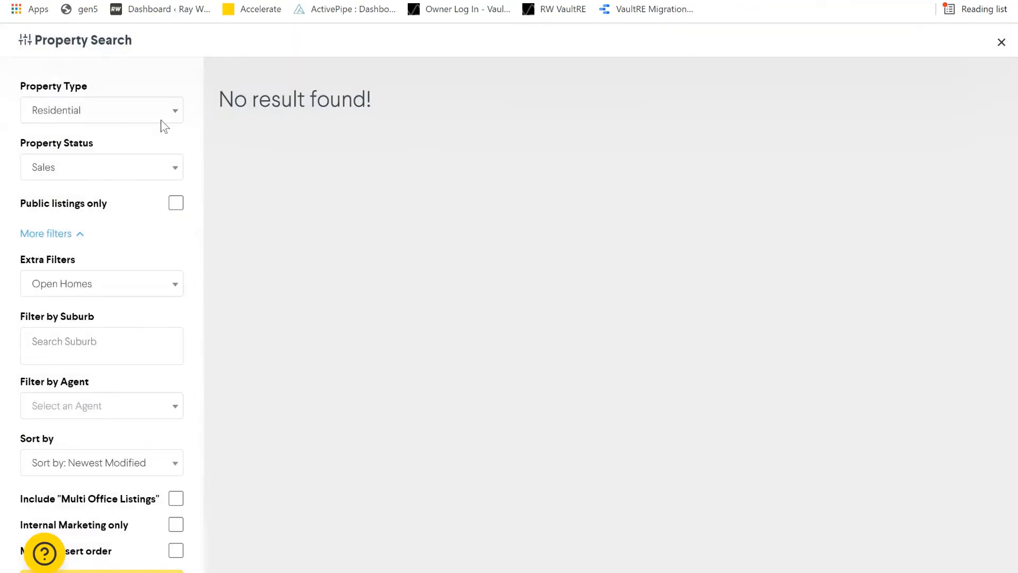
click(149, 174)
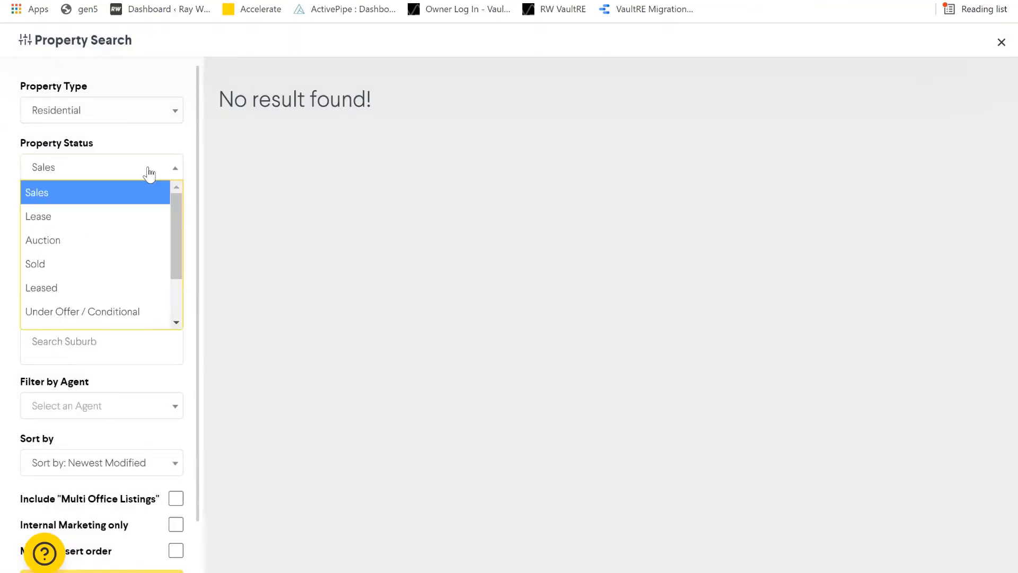
click(285, 100)
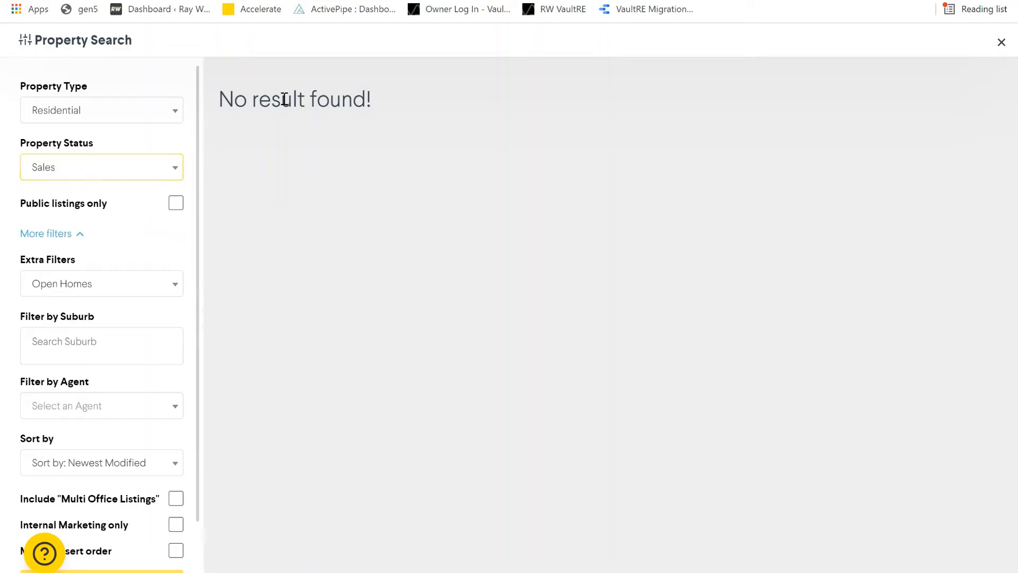
click(138, 287)
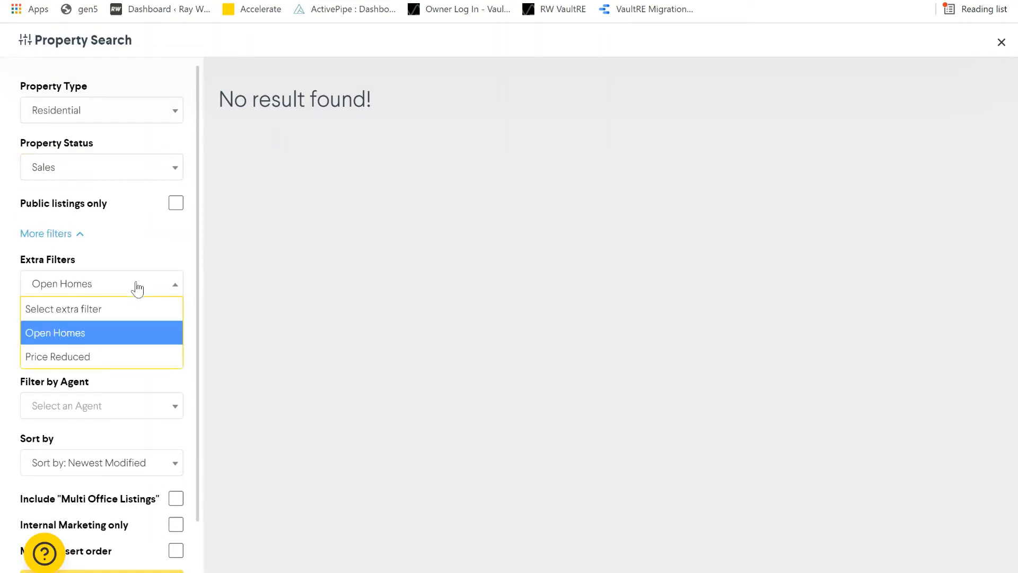
click(91, 357)
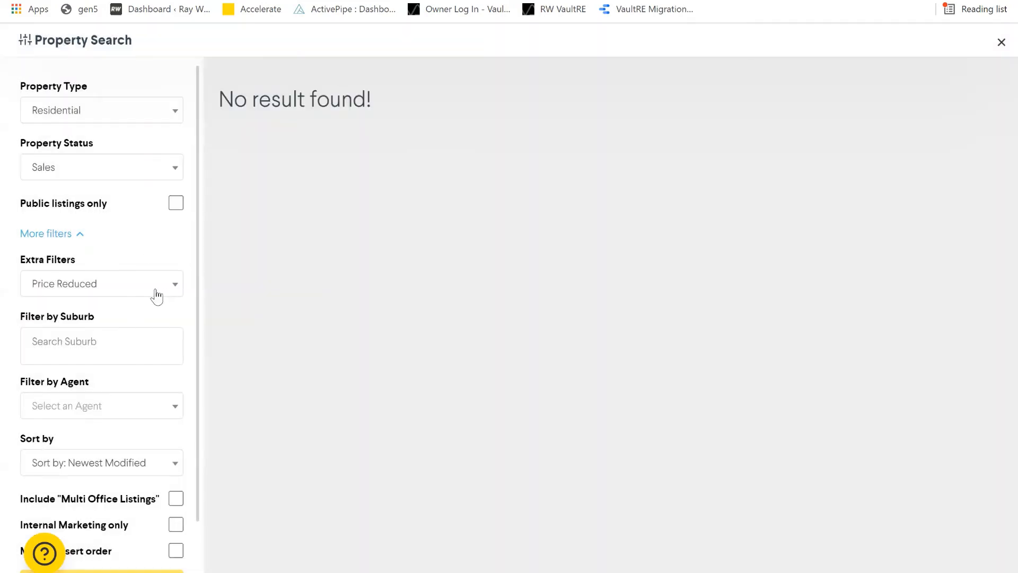
click(136, 118)
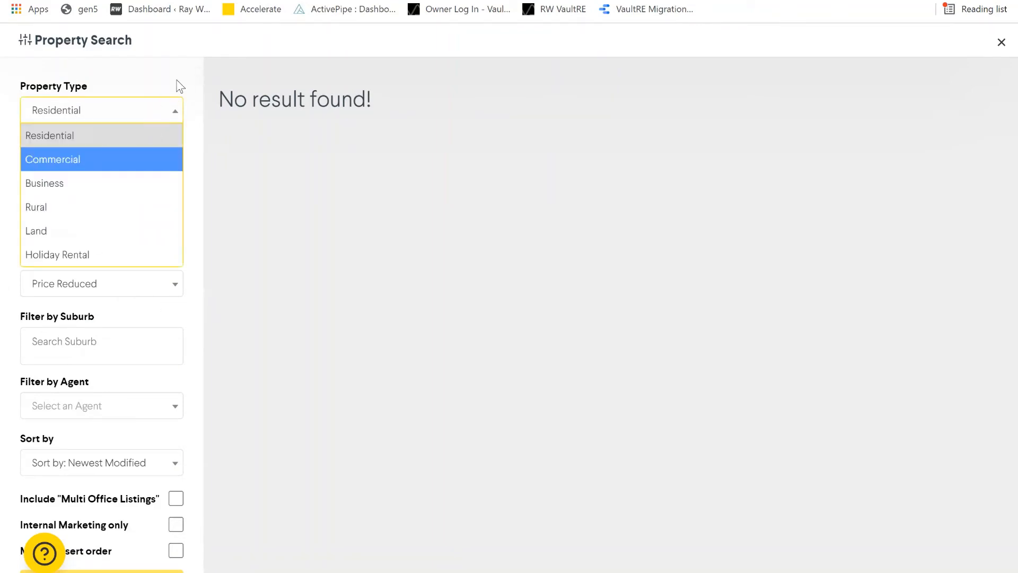
- Switch the search to Residential Lease with the Open Homes extra filter
click(109, 144)
click(85, 168)
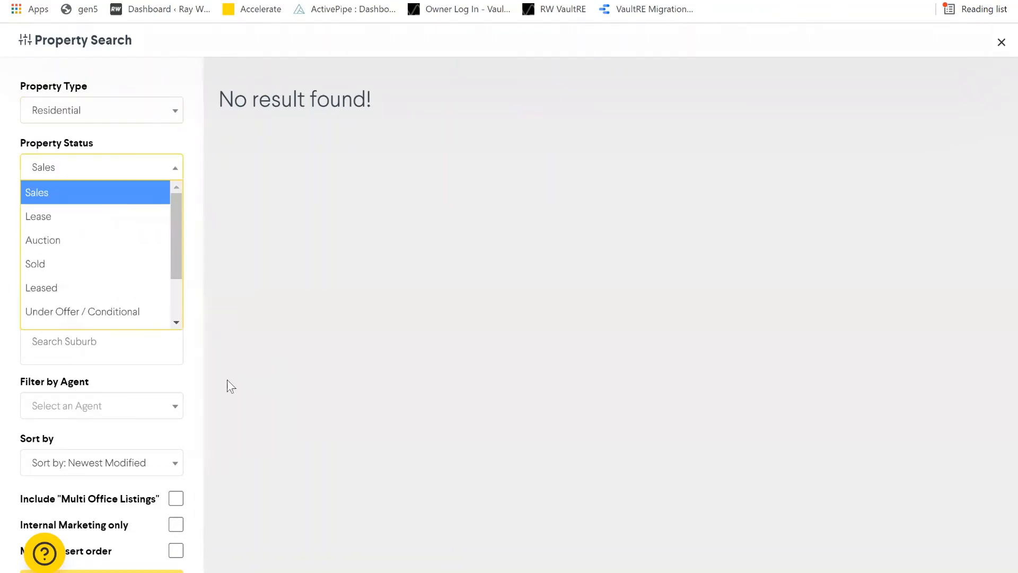
click(146, 218)
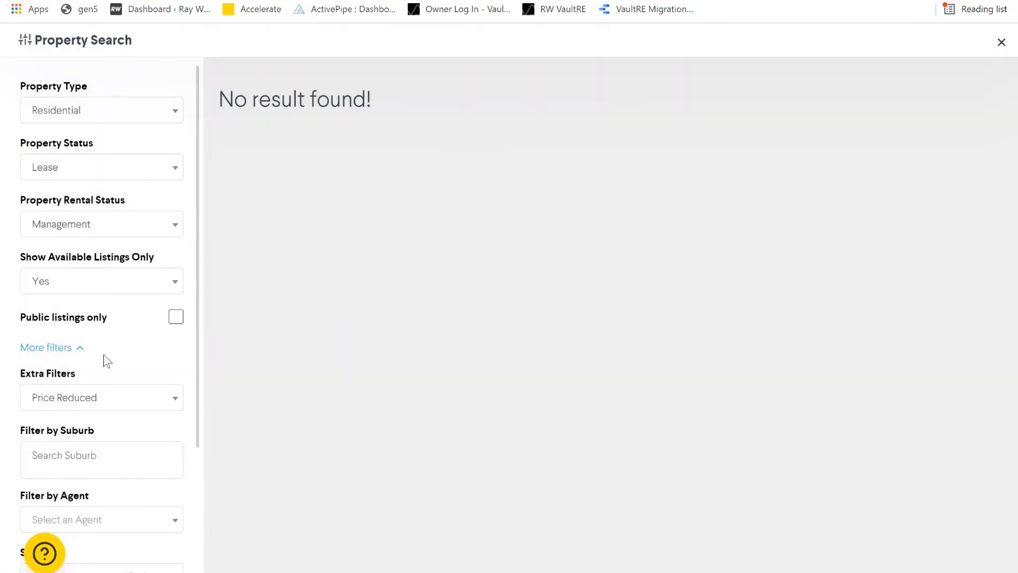
click(107, 398)
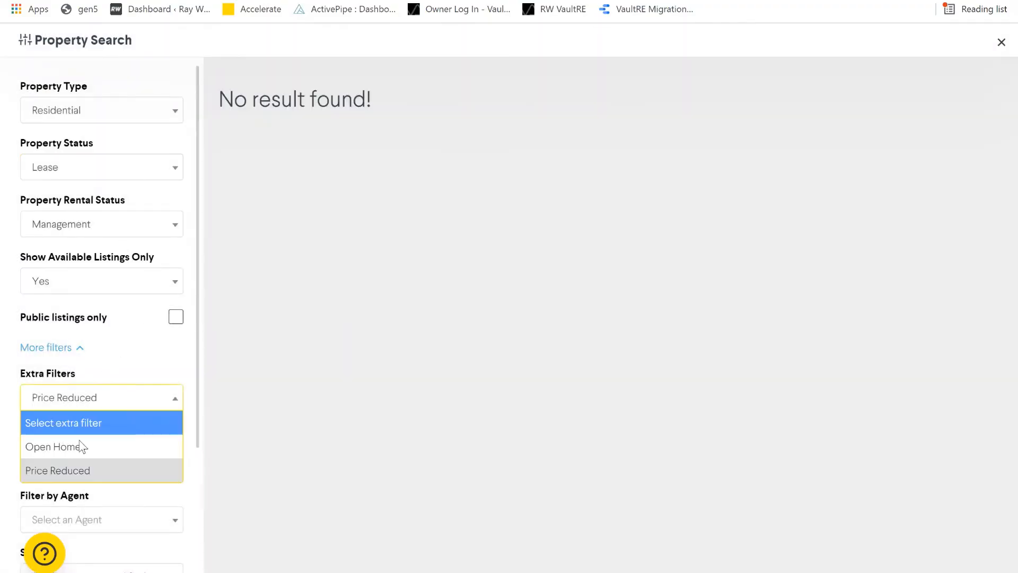
key(Return)
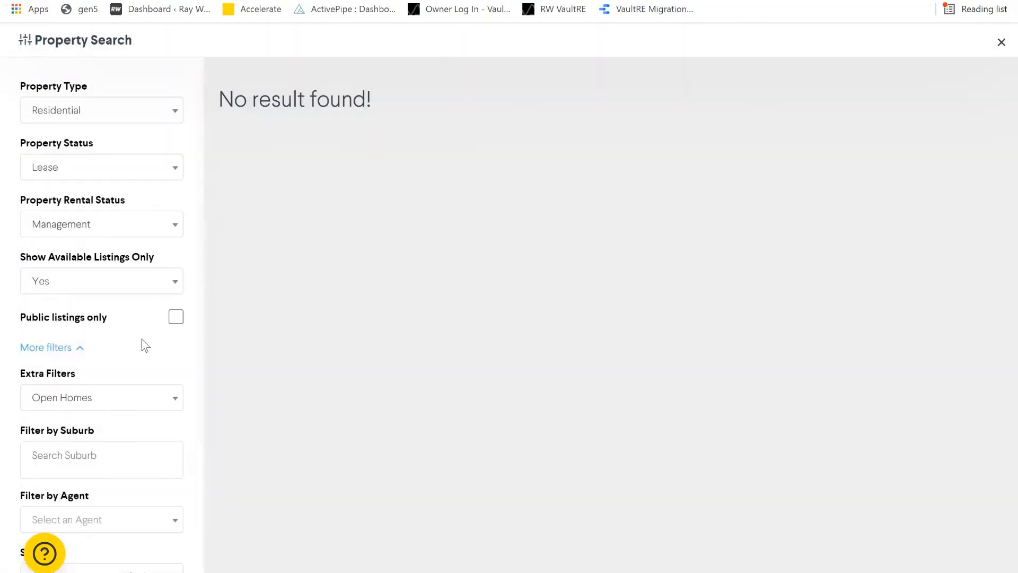
click(139, 180)
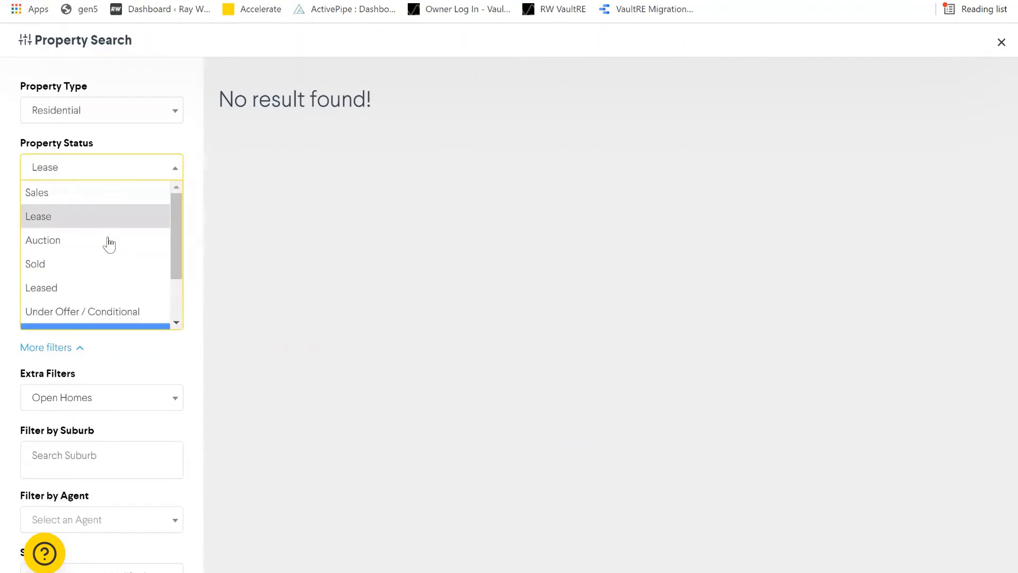
scroll(58, 258, down, 1)
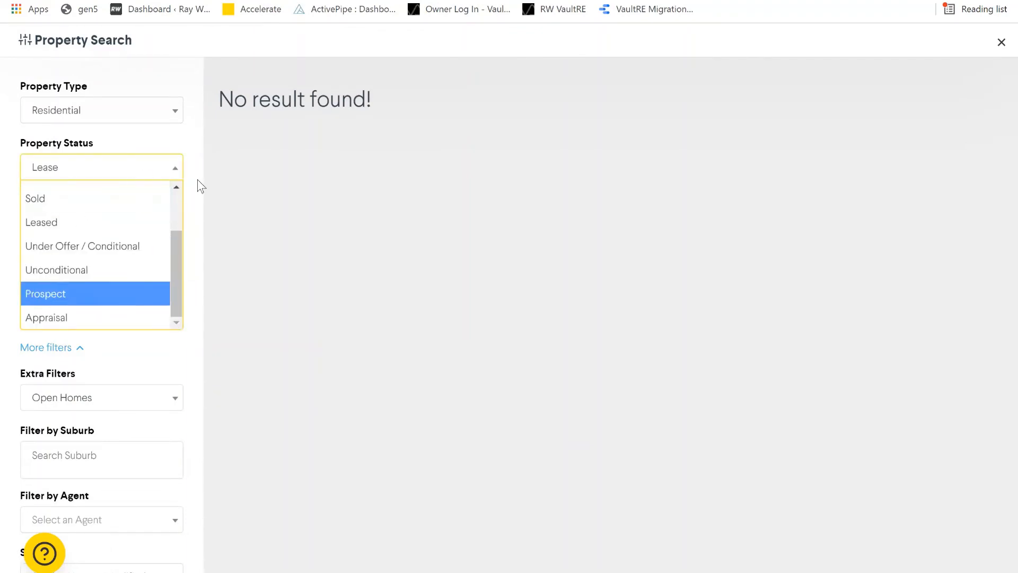
click(159, 167)
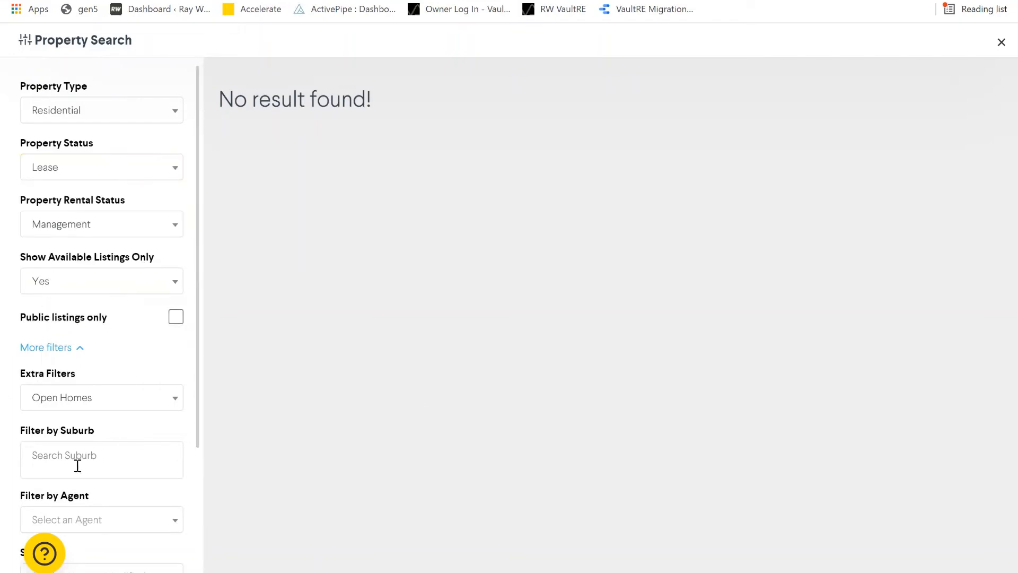
- Remove the Open Homes filter, reapply it, and check the sort order options
click(93, 399)
click(84, 423)
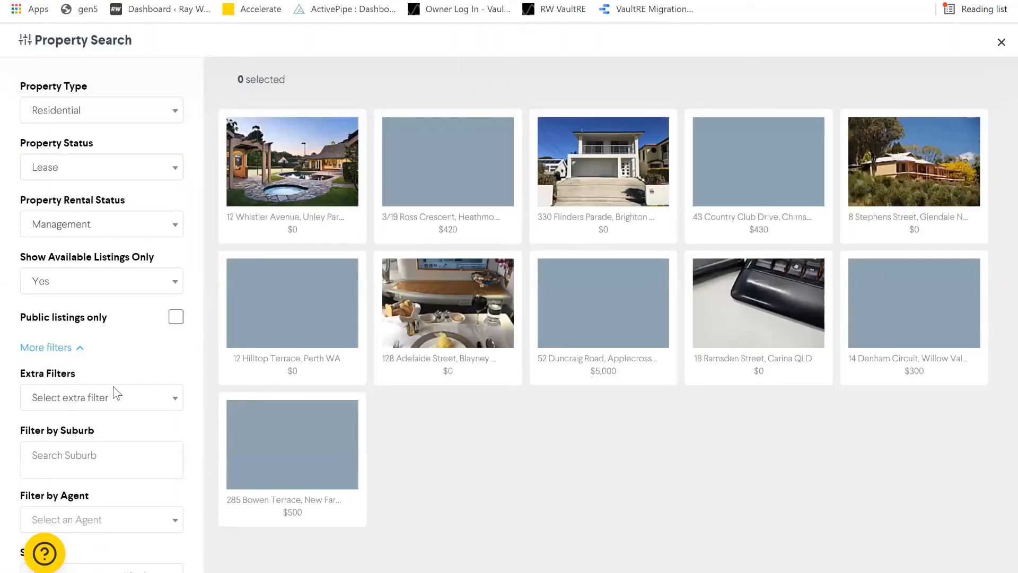
scroll(143, 403, down, 2)
scroll(143, 403, down, 2)
click(159, 388)
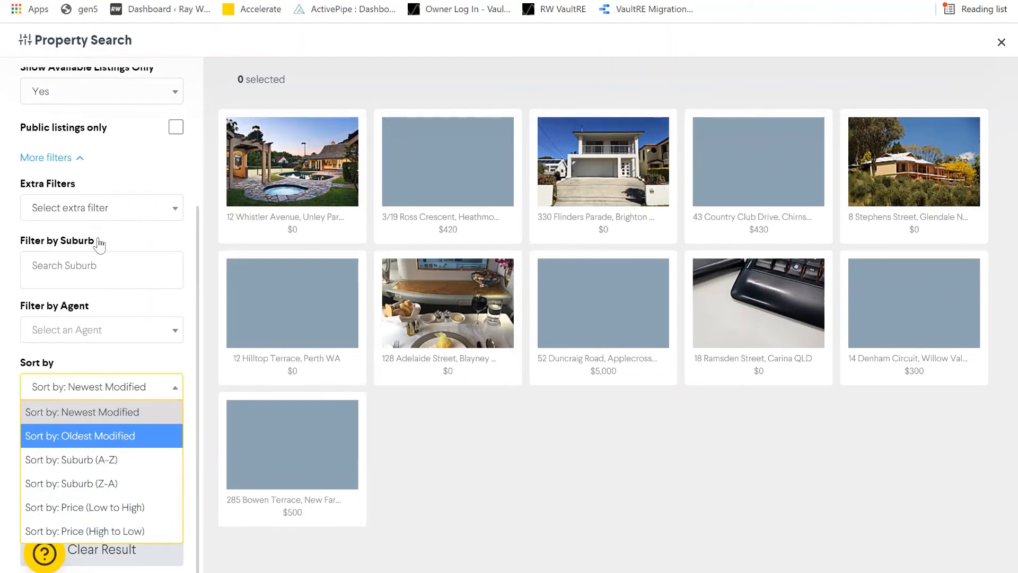
click(119, 213)
click(133, 257)
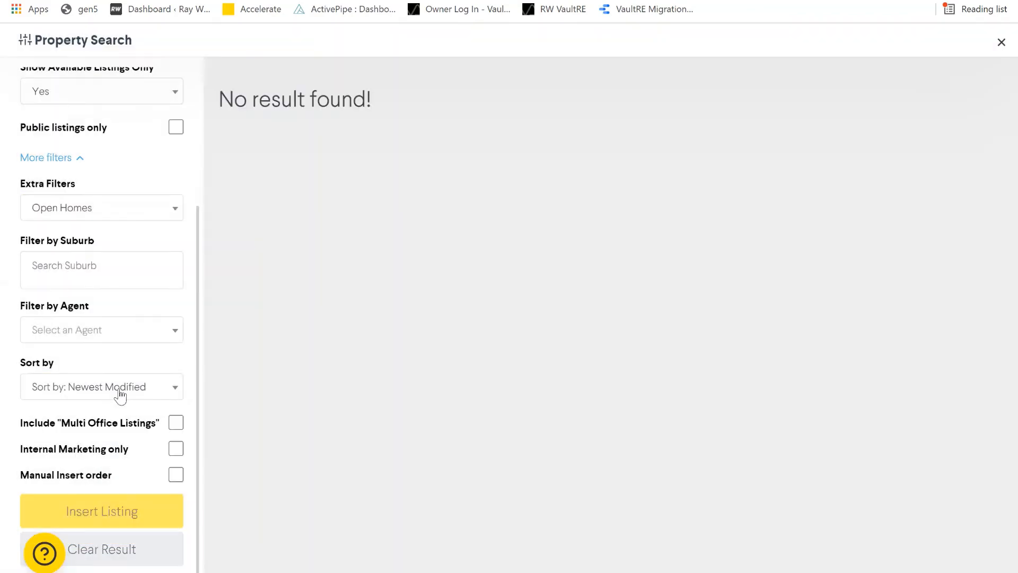
click(119, 391)
scroll(137, 509, down, 2)
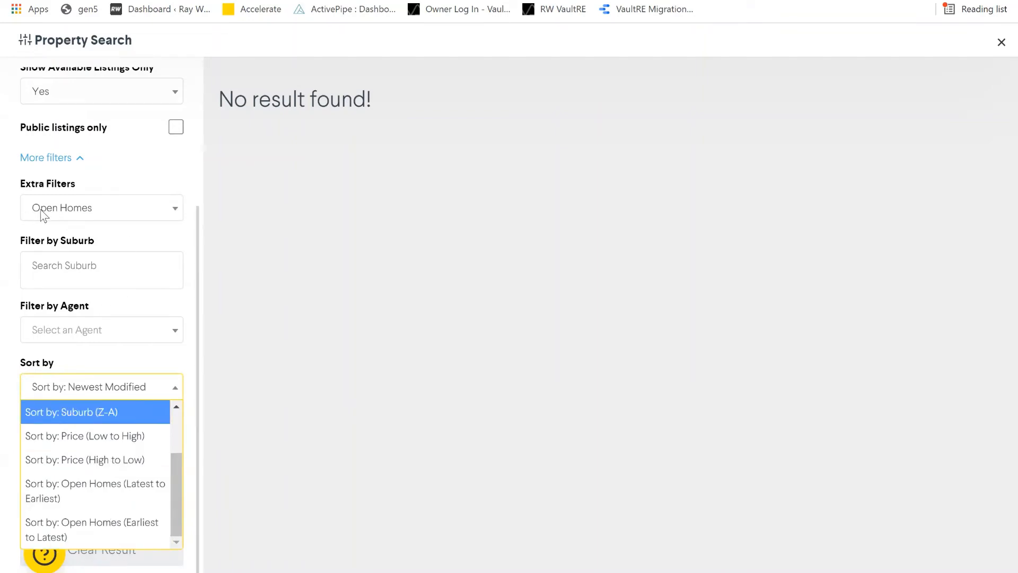
scroll(126, 353, up, 3)
- Limit results to public listings only and reset the extra filter to none
click(225, 302)
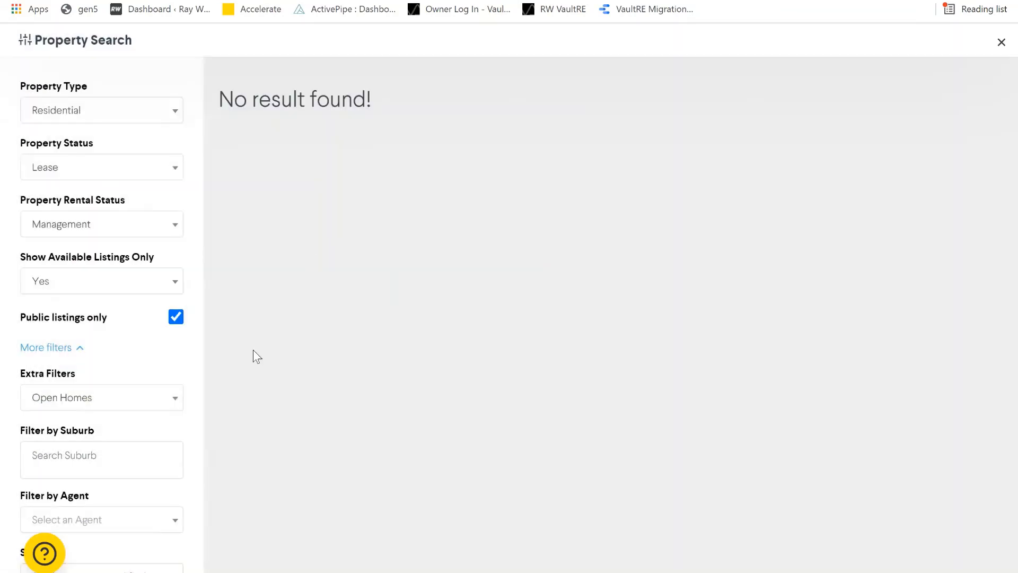
click(52, 393)
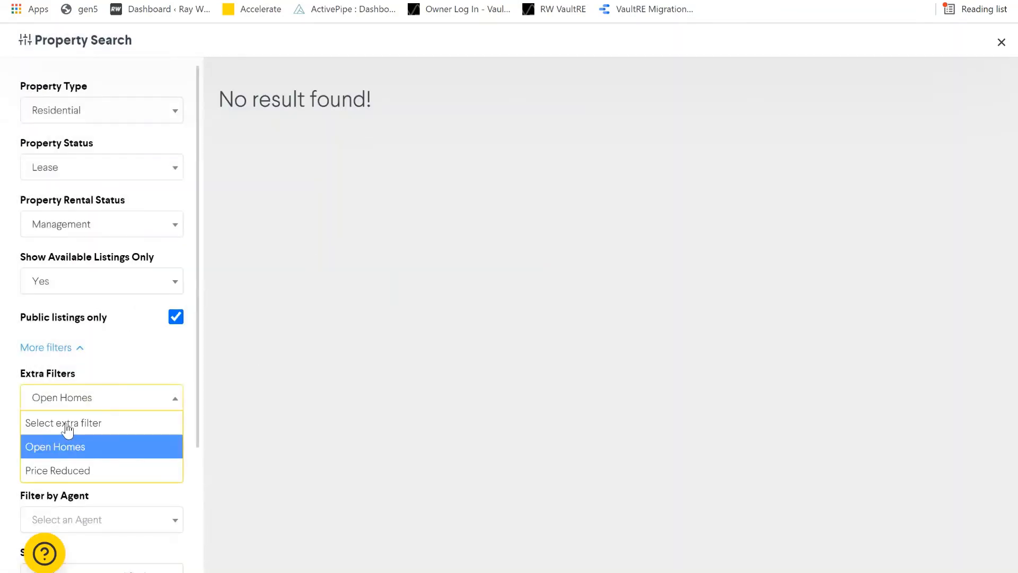
click(63, 421)
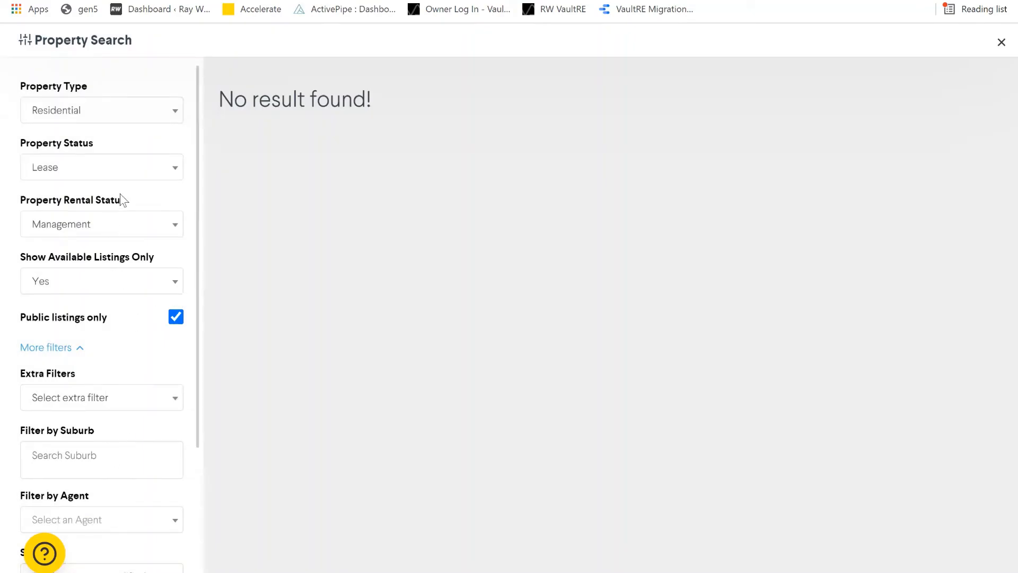
click(109, 169)
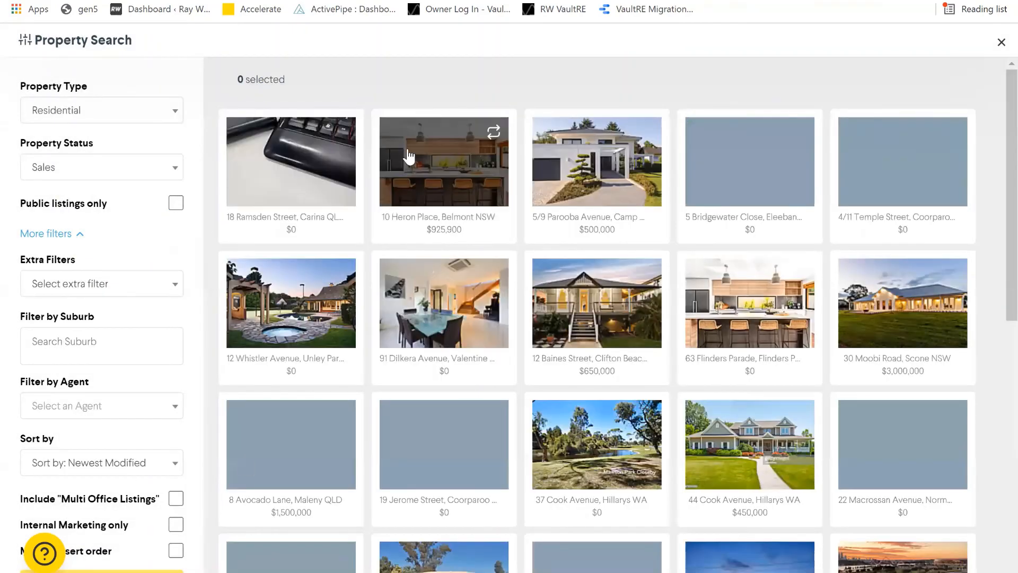
click(425, 182)
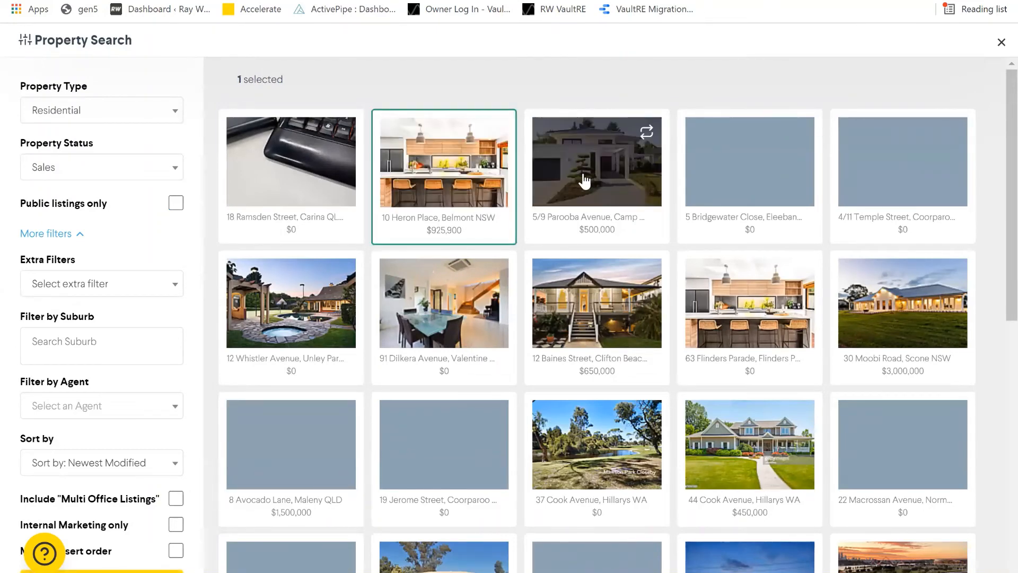
click(605, 185)
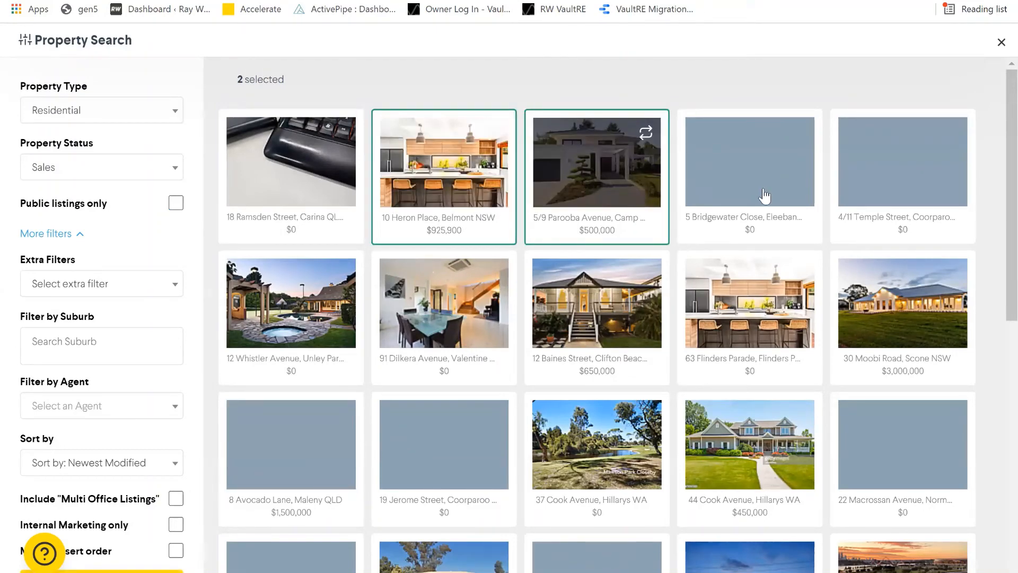
click(324, 325)
click(414, 321)
click(626, 315)
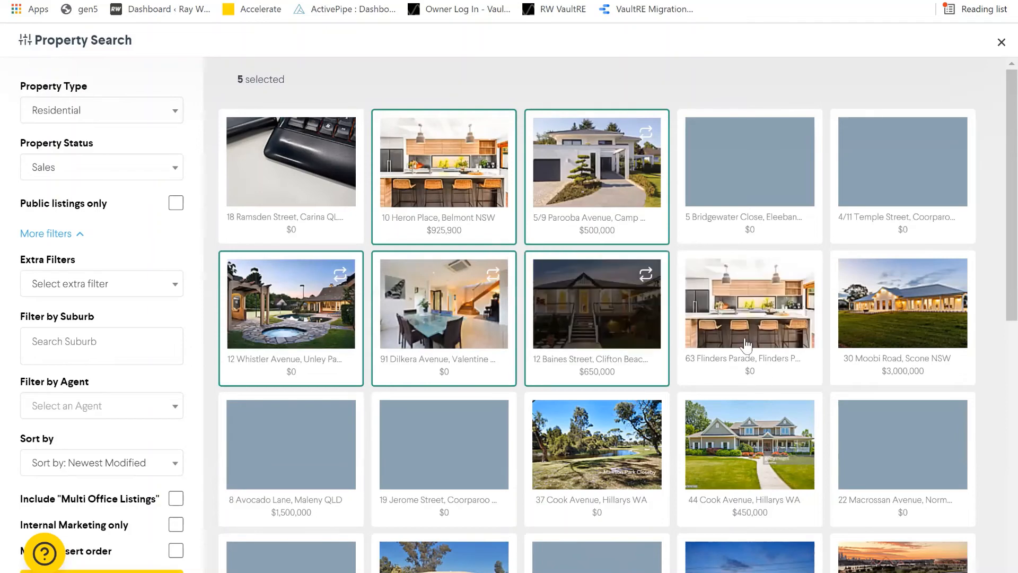
click(745, 340)
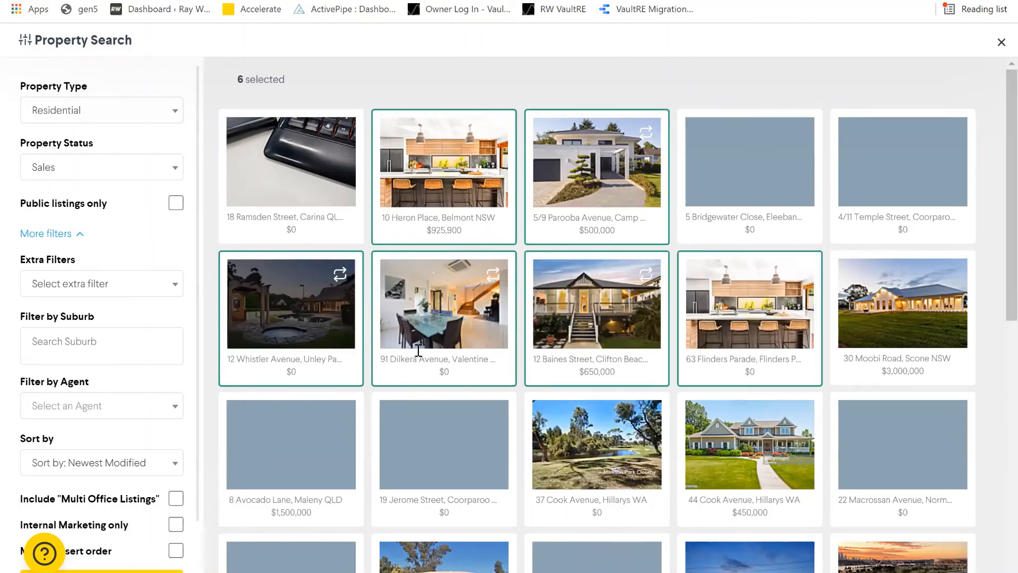
scroll(801, 235, down, 3)
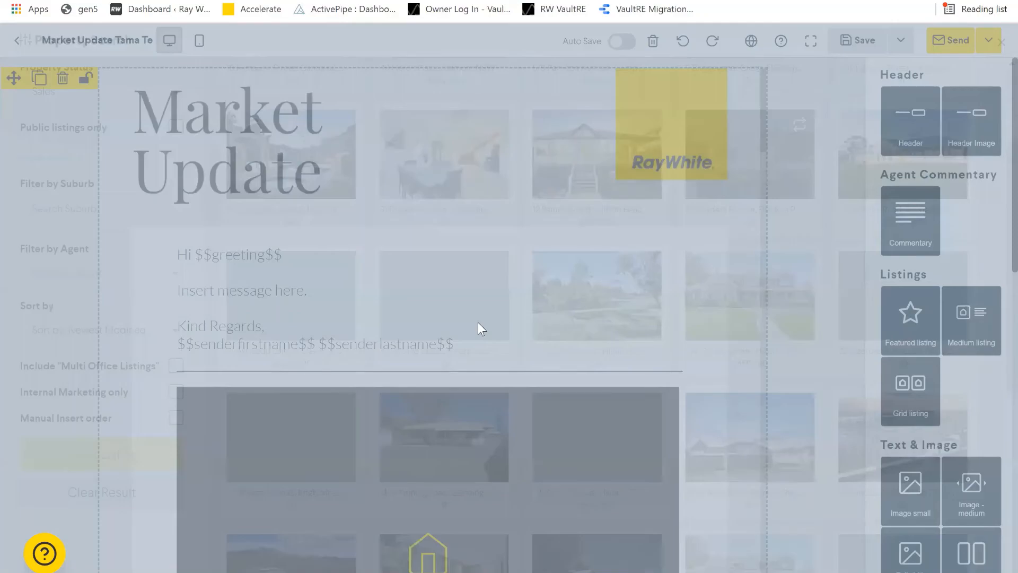
- Review the inserted listings and Get in touch footer, then confirm saving the Market Update email
scroll(629, 197, down, 10)
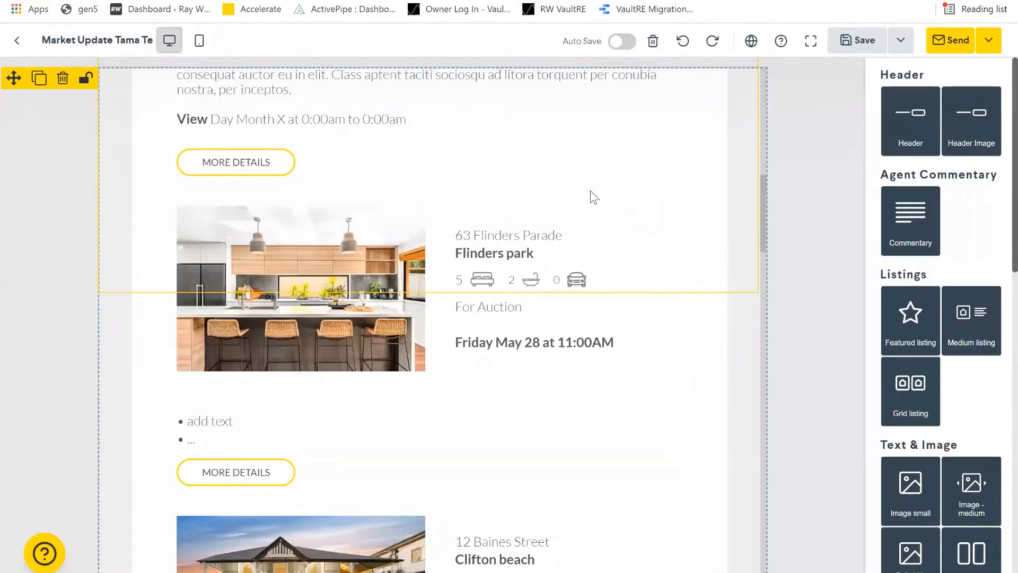
scroll(482, 227, down, 1)
scroll(489, 232, down, 7)
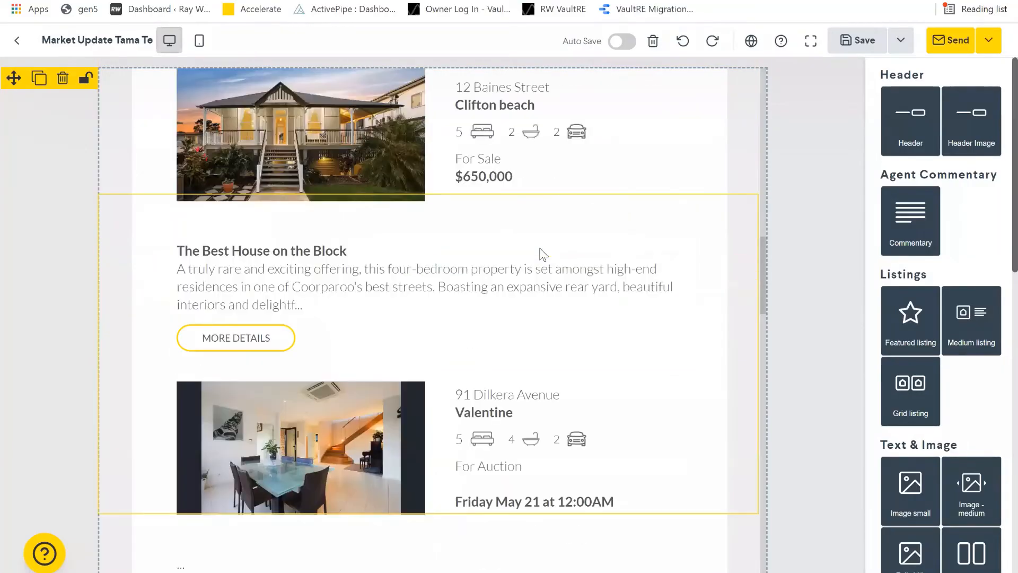
scroll(621, 221, down, 5)
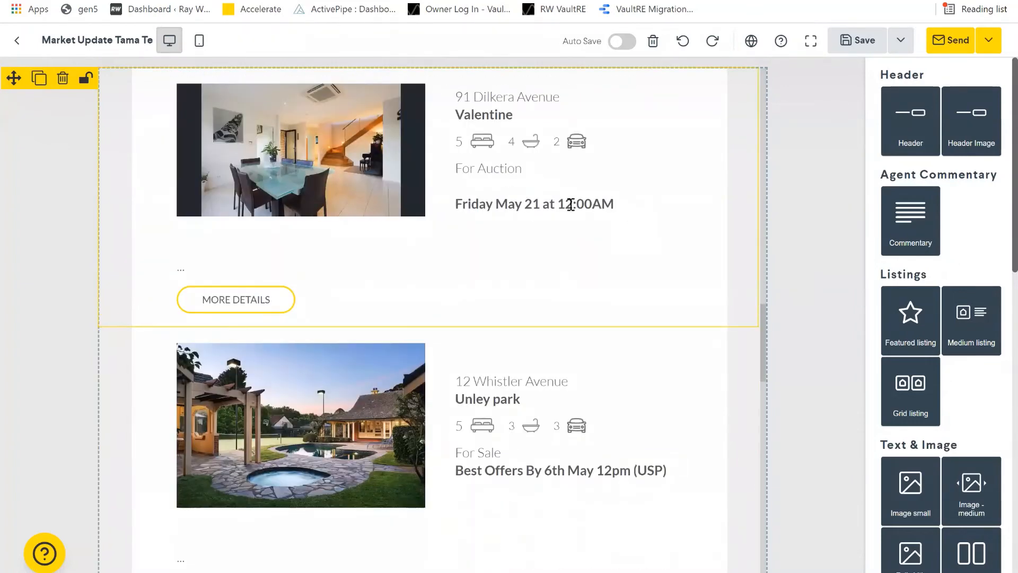
scroll(571, 205, down, 4)
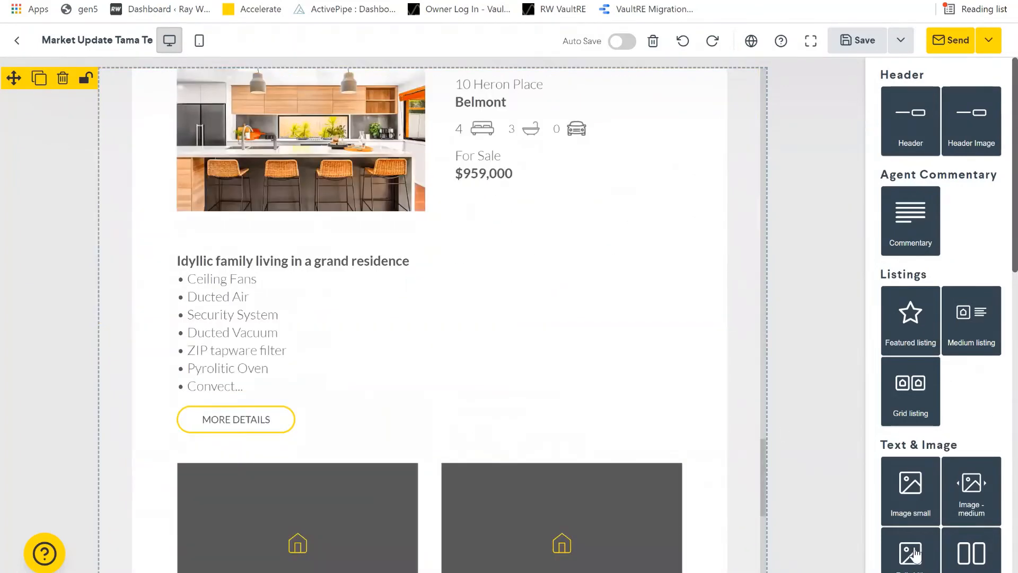
scroll(909, 553, down, 10)
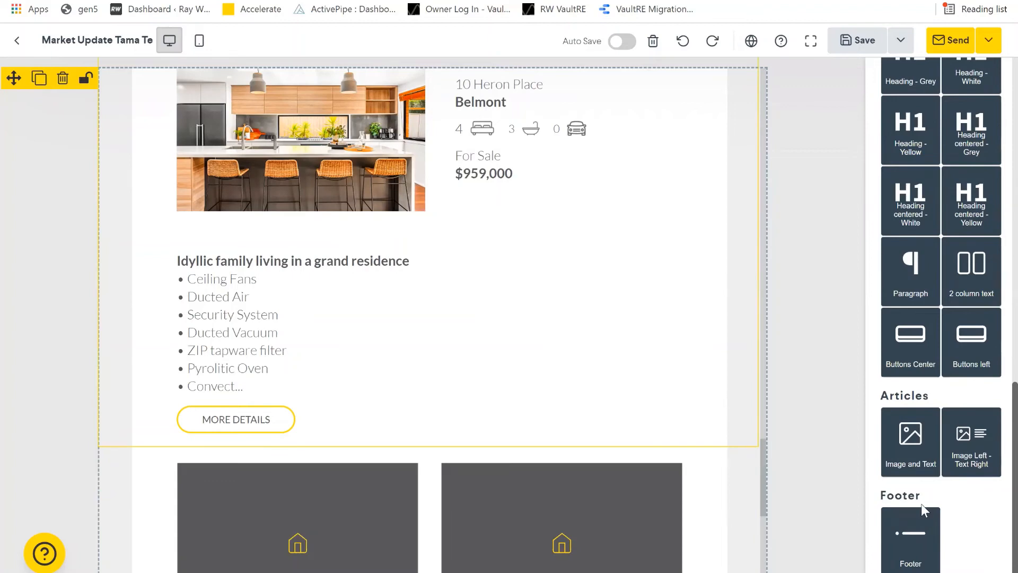
scroll(619, 436, down, 8)
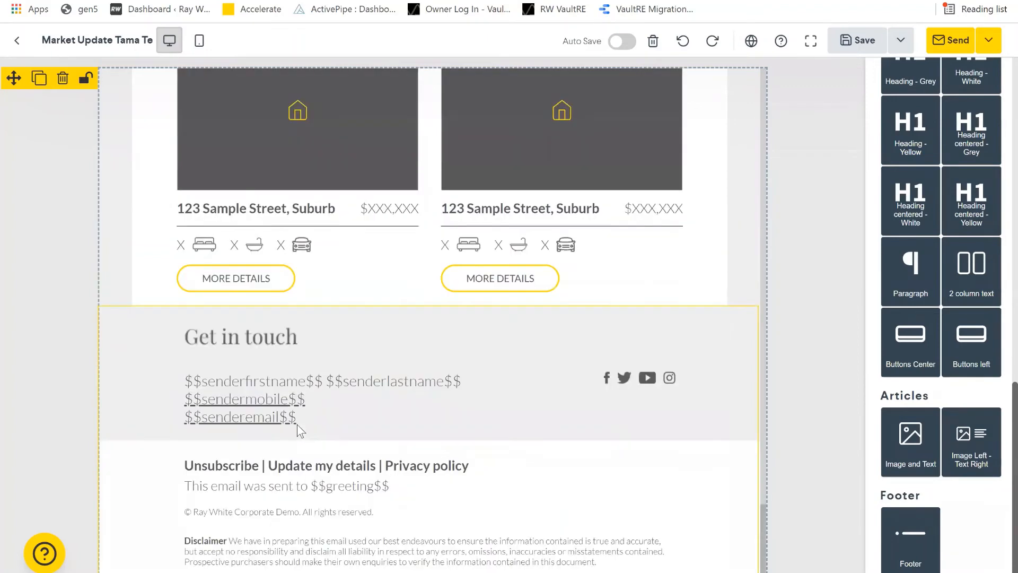
scroll(411, 126, up, 1)
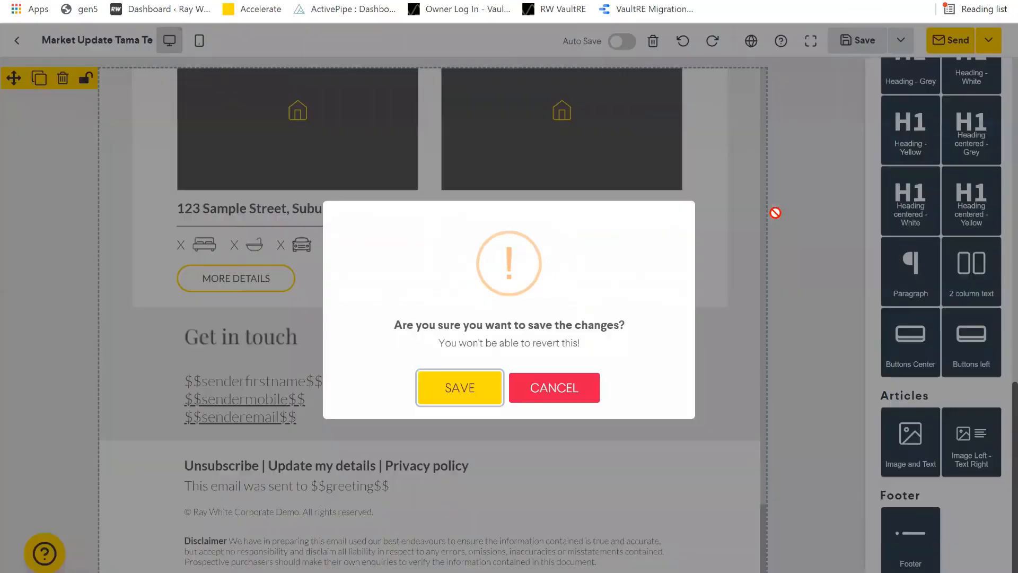
key(Return)
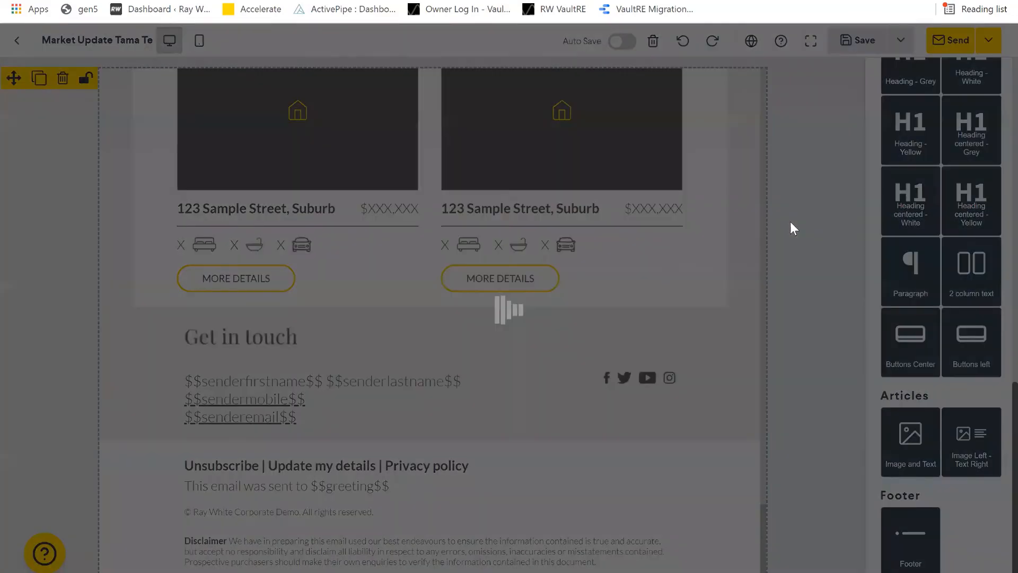
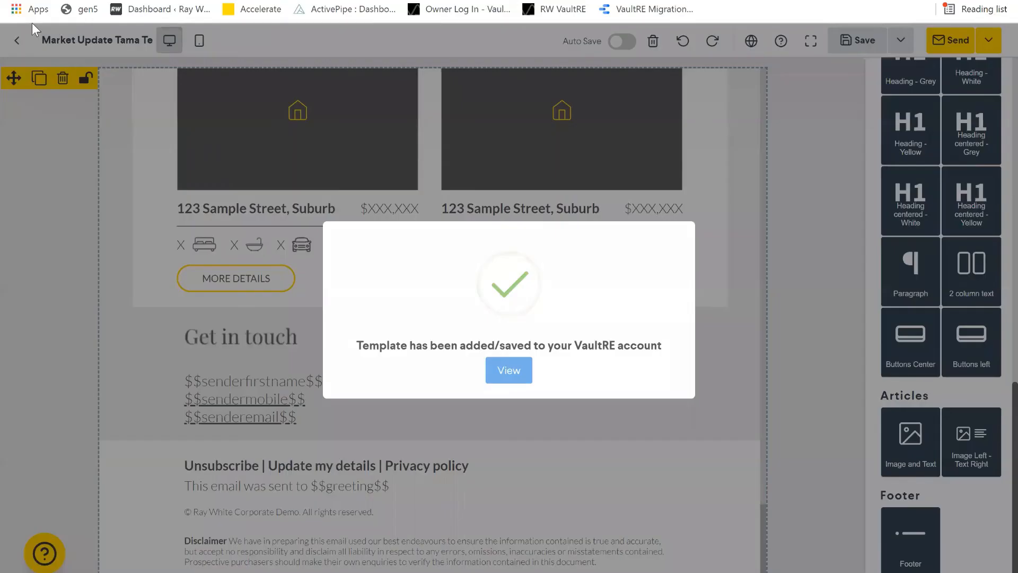
- Close the 'Template has been added/saved' popup and return to the Printables Create Template page
click(14, 49)
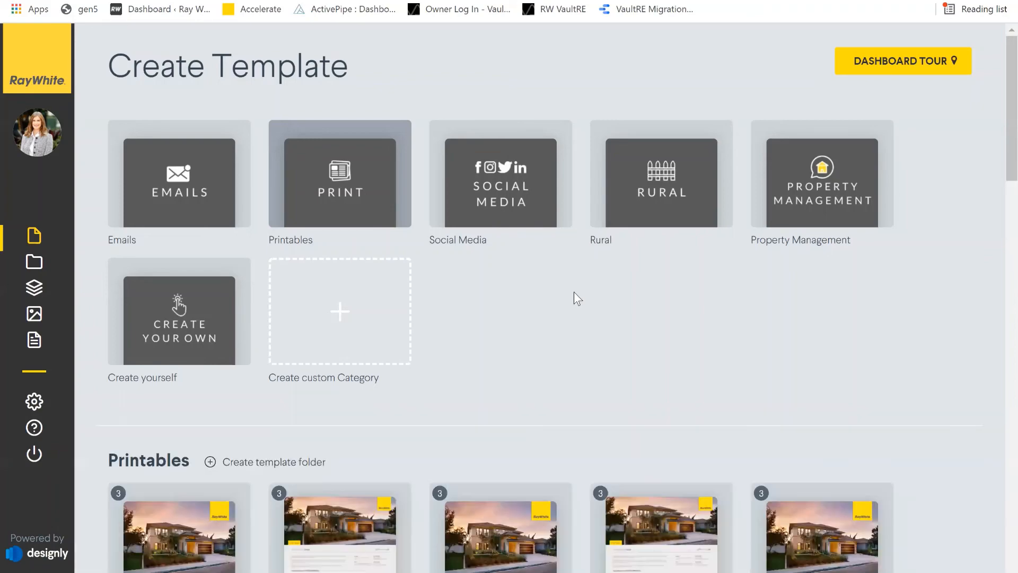
- Scroll down the Printables templates to the Property guide card
scroll(112, 300, down, 4)
scroll(541, 366, down, 1)
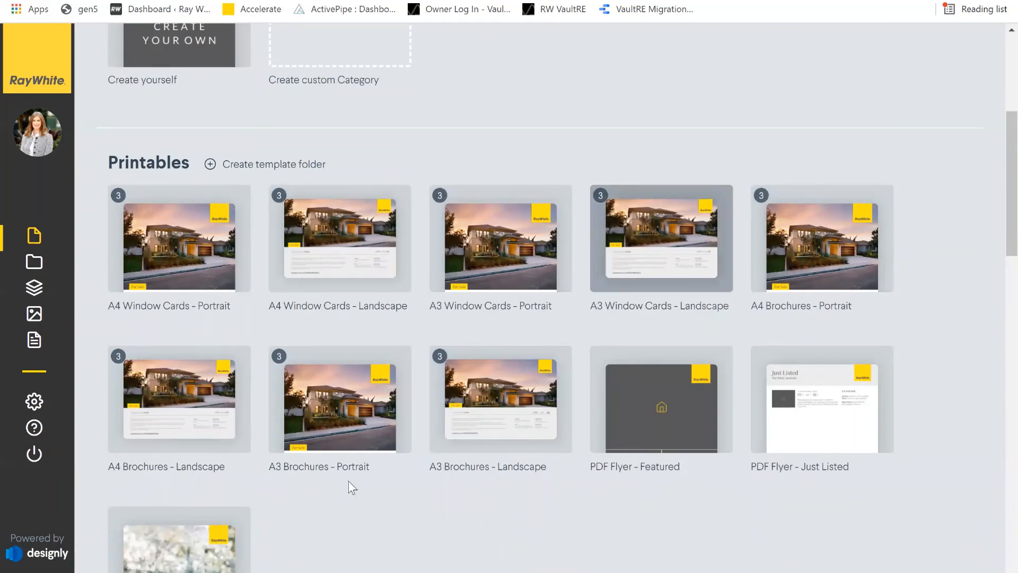
scroll(705, 371, down, 3)
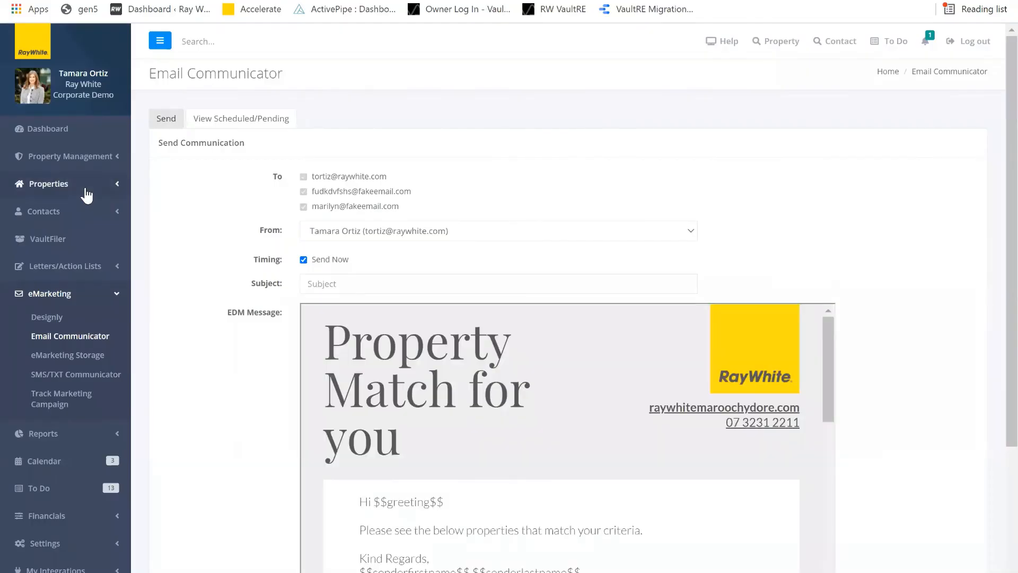
- Filter VaultRE properties, then start PDF Flyers for all the ticked results
click(85, 193)
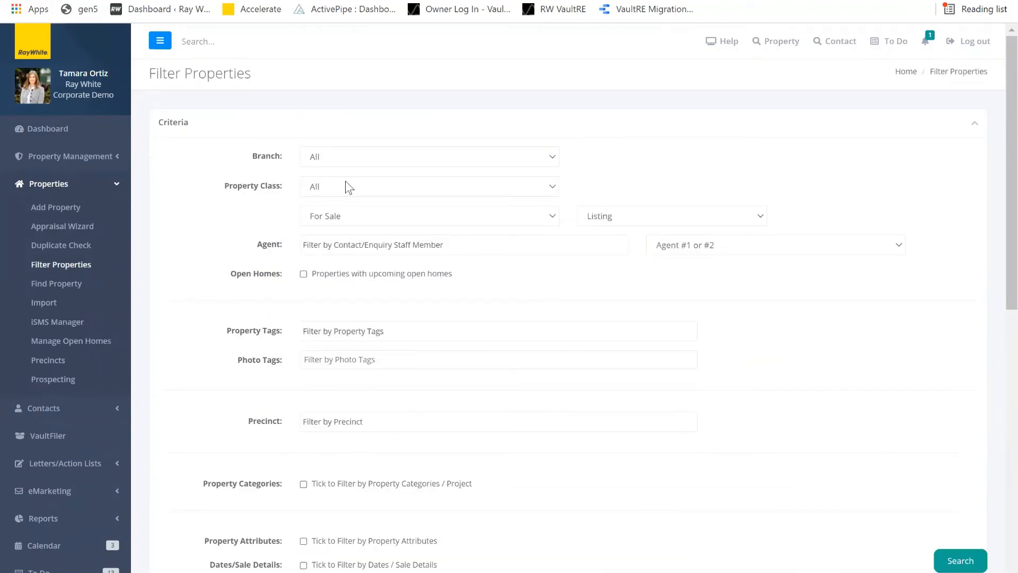
scroll(685, 204, down, 1)
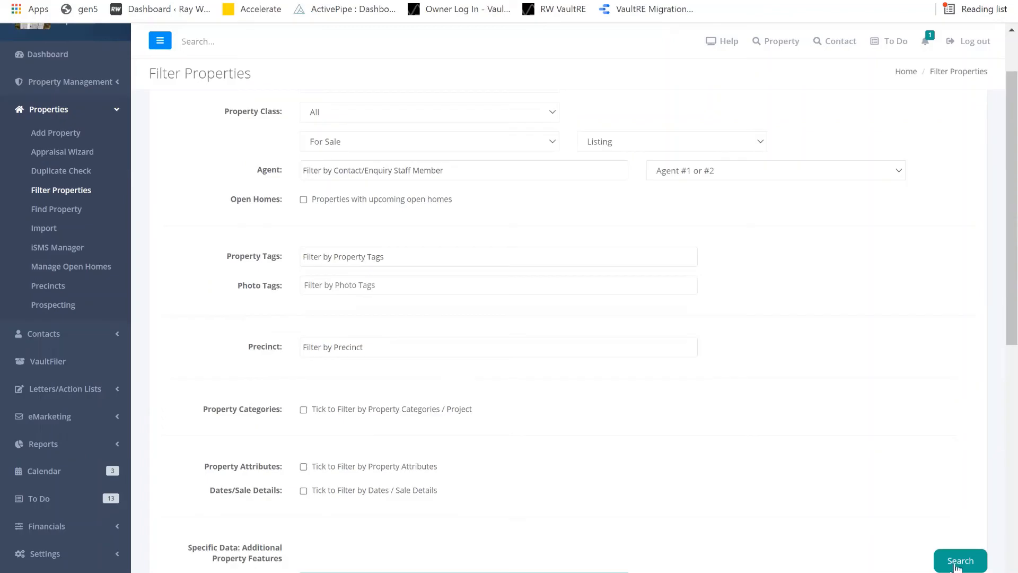
scroll(928, 477, down, 5)
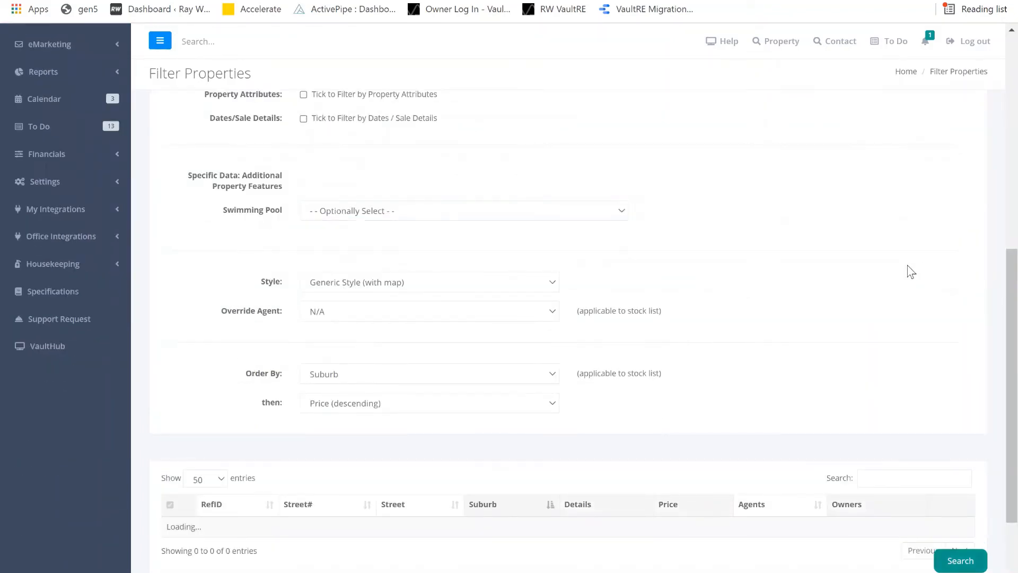
scroll(485, 356, down, 2)
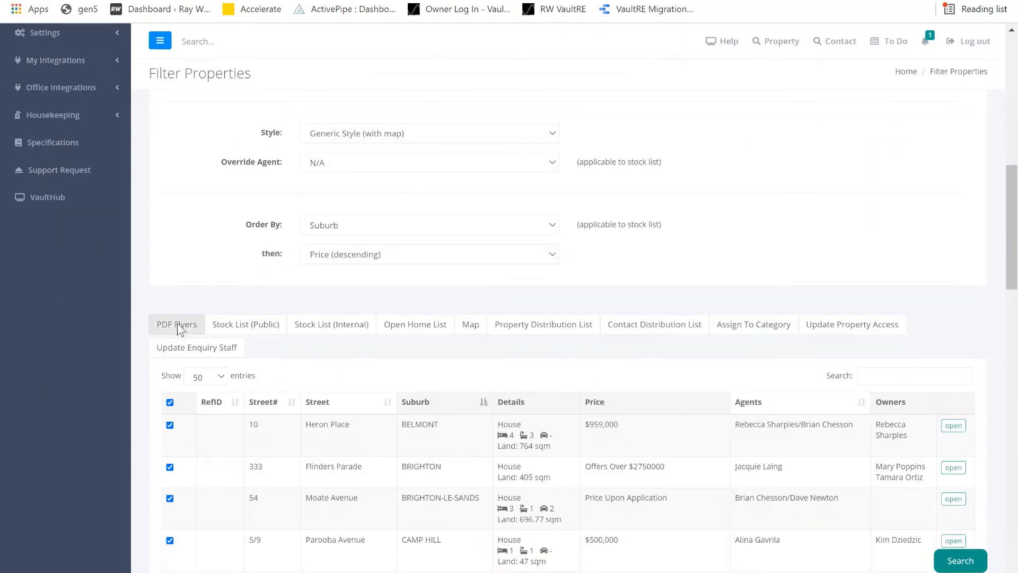
click(177, 323)
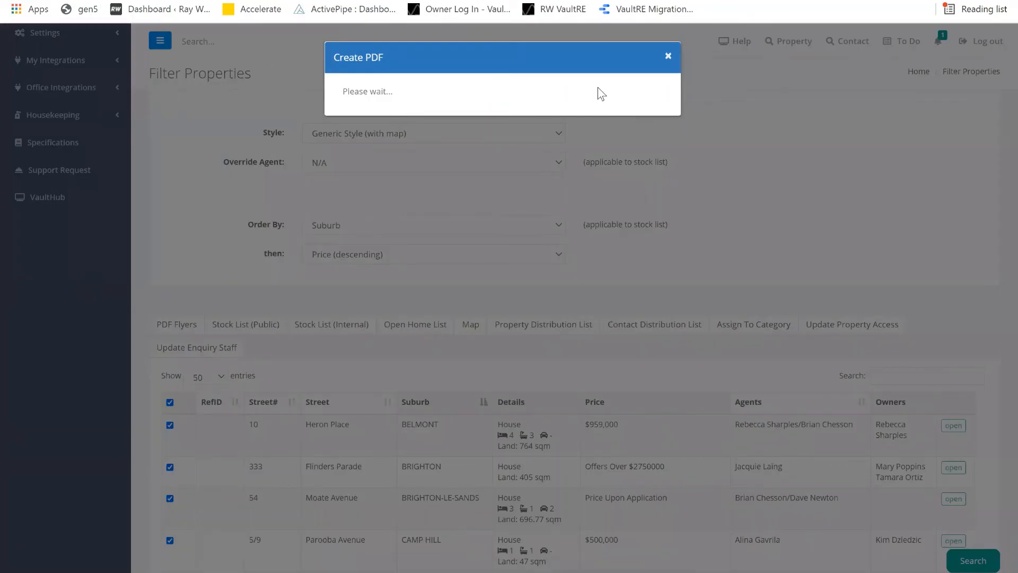
- Check the Create PDF template list, close the modal and go back to Designly printables
click(485, 95)
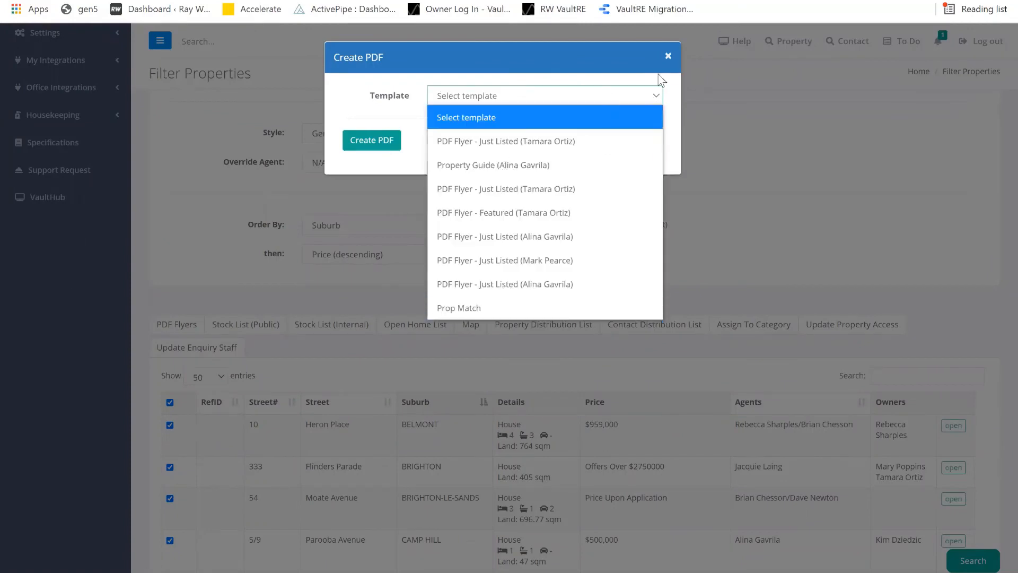
click(307, 96)
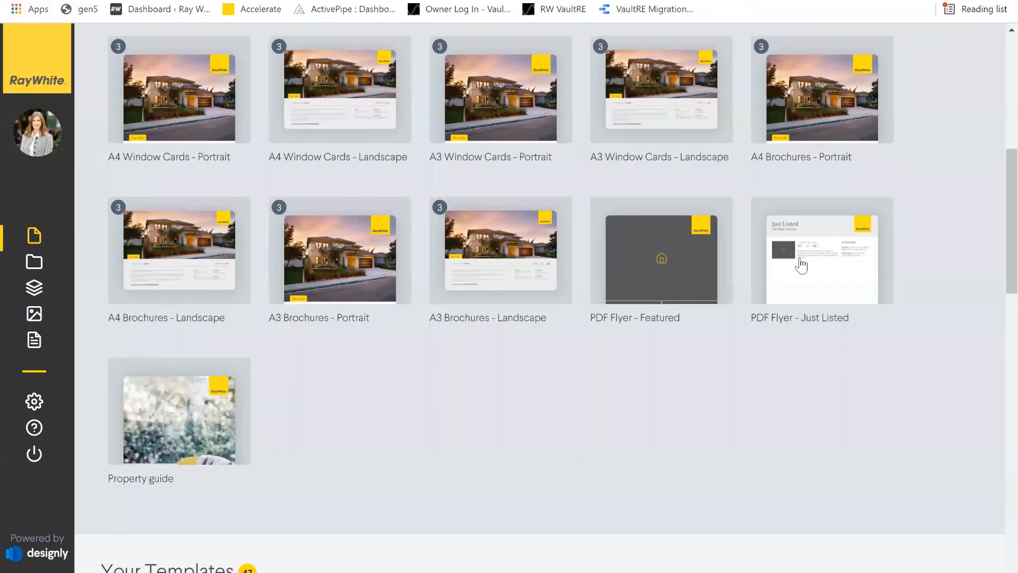
click(788, 272)
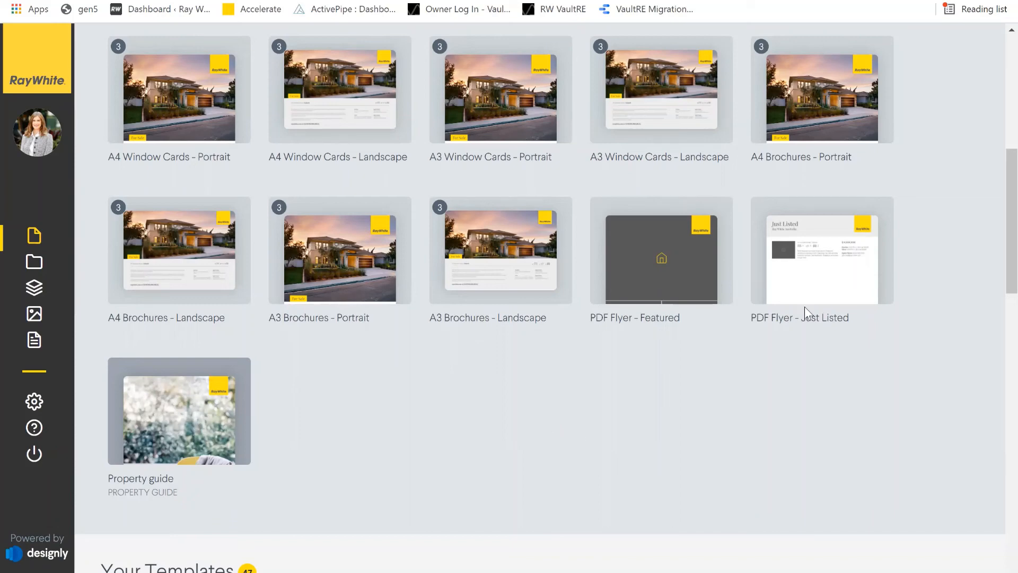
- Create a new document from the Property guide template, keeping the default title and agent
click(715, 224)
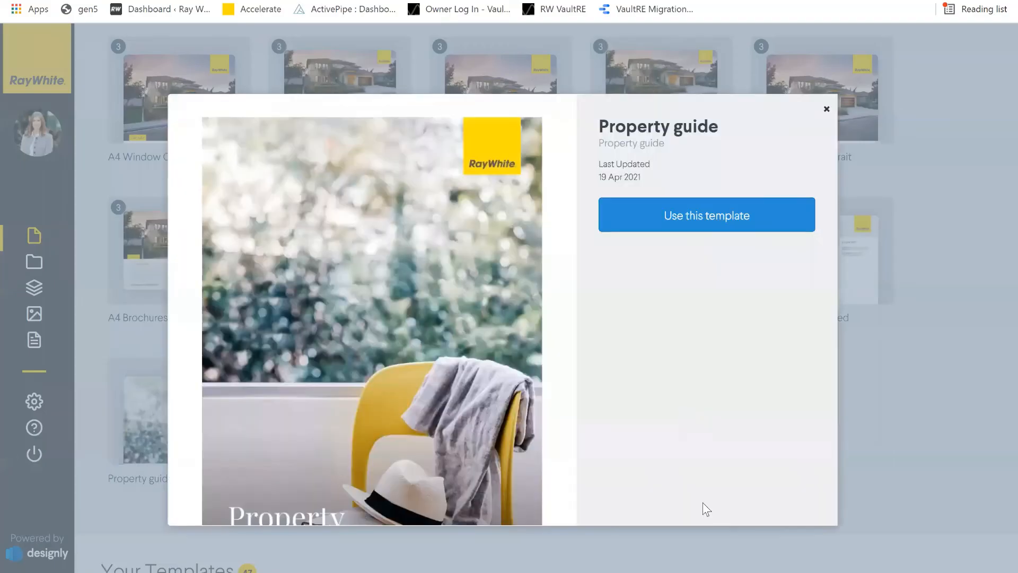
click(705, 214)
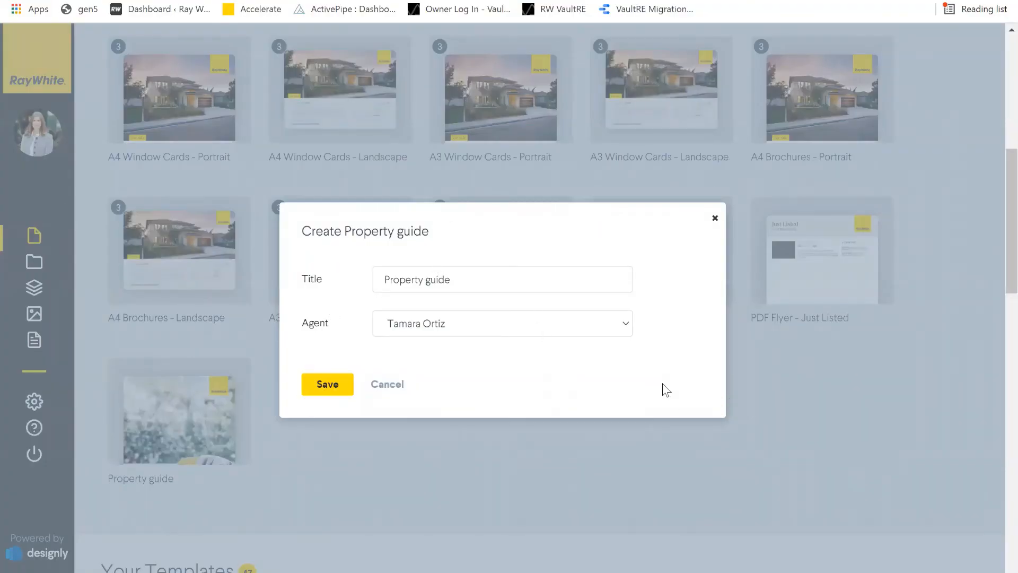
key(Return)
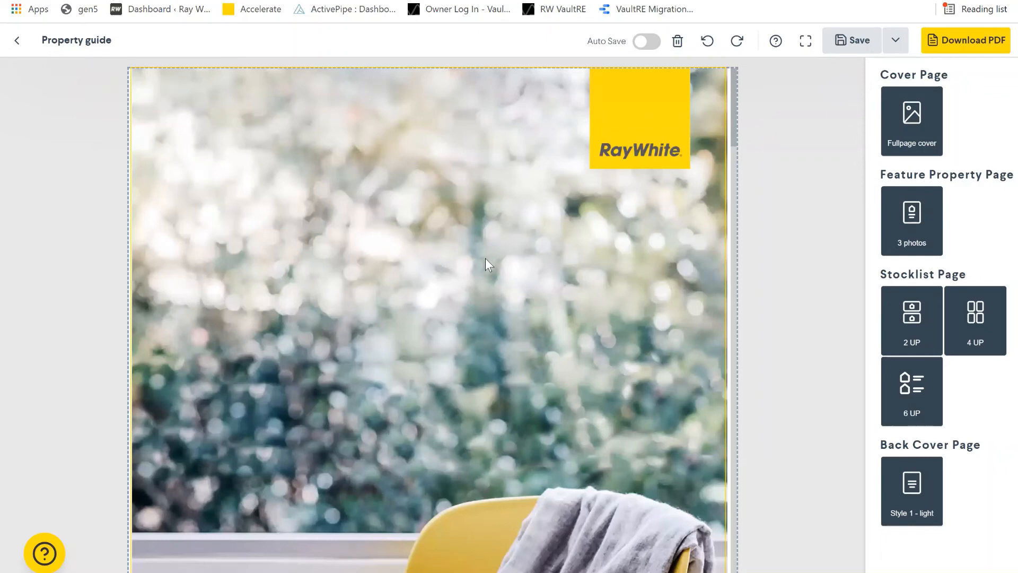
- Scroll through the guide's pages to the back cover and back, then select the cover chair photo
scroll(485, 259, down, 8)
scroll(485, 259, down, 10)
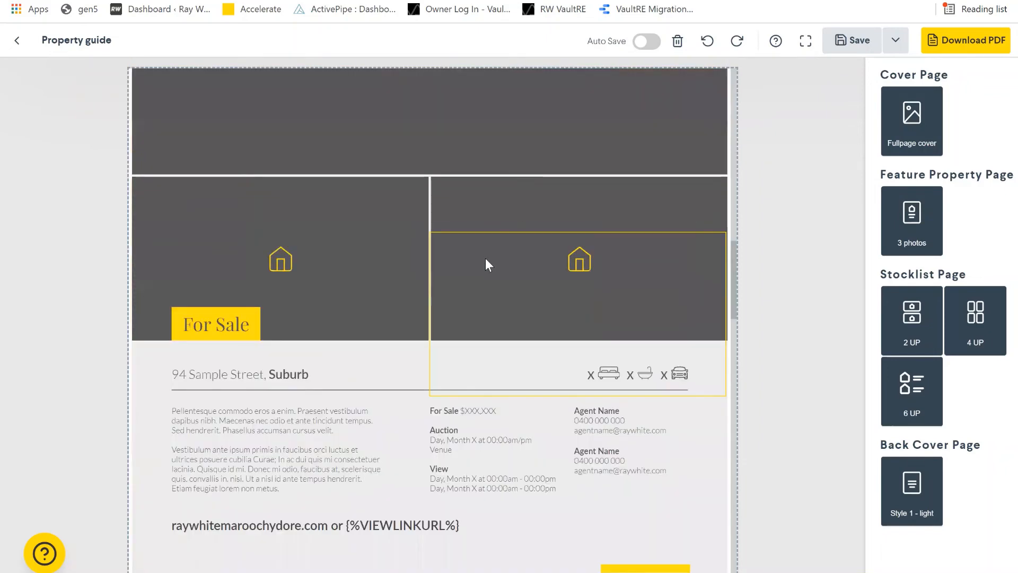
scroll(485, 259, down, 10)
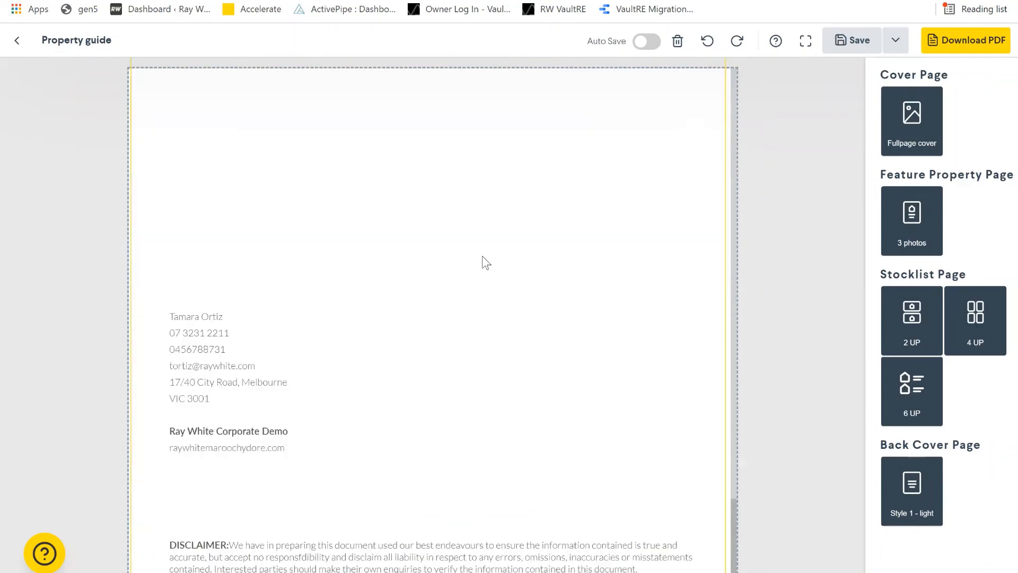
scroll(481, 259, up, 3)
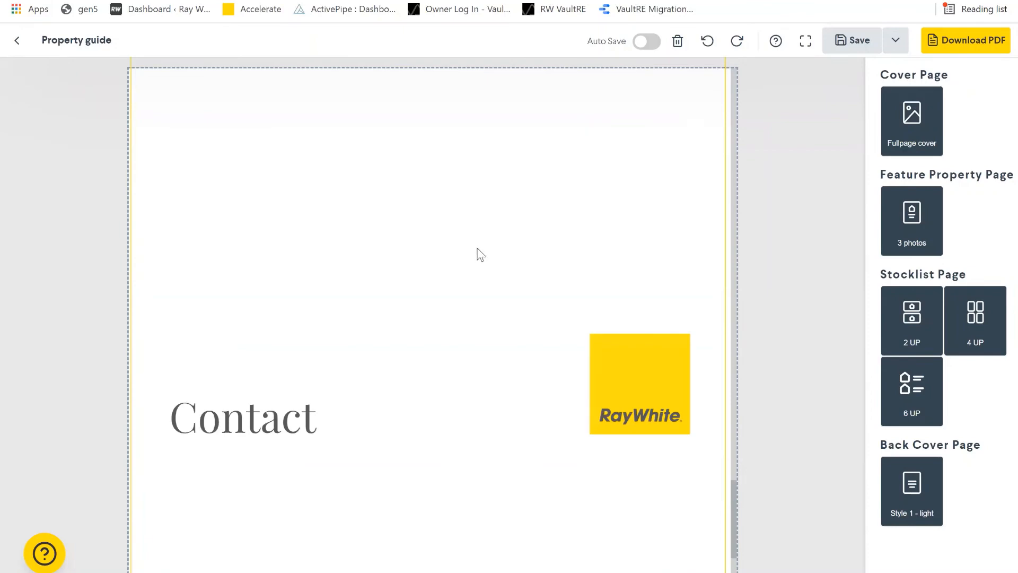
scroll(481, 255, up, 20)
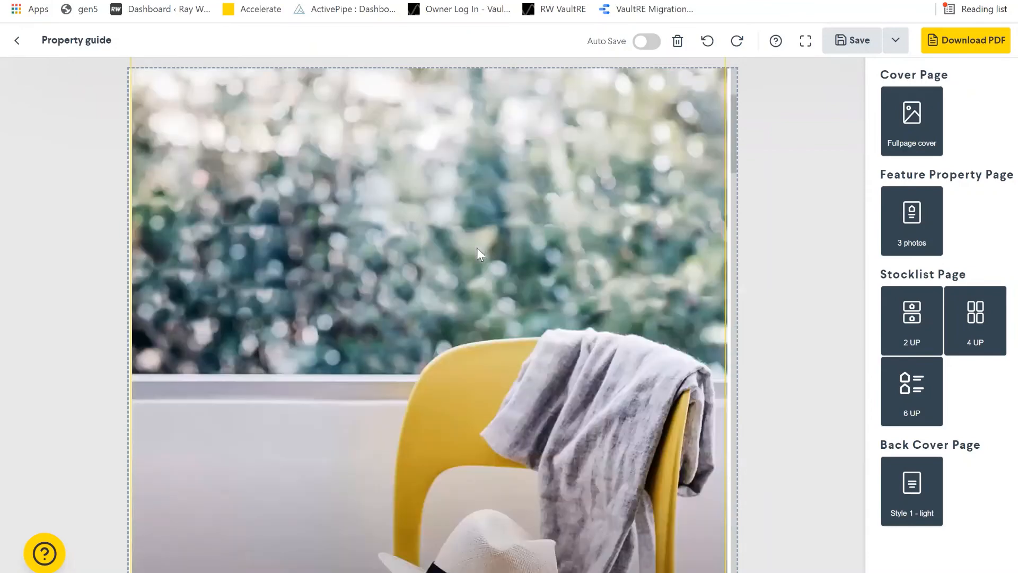
scroll(481, 255, up, 3)
scroll(477, 248, down, 5)
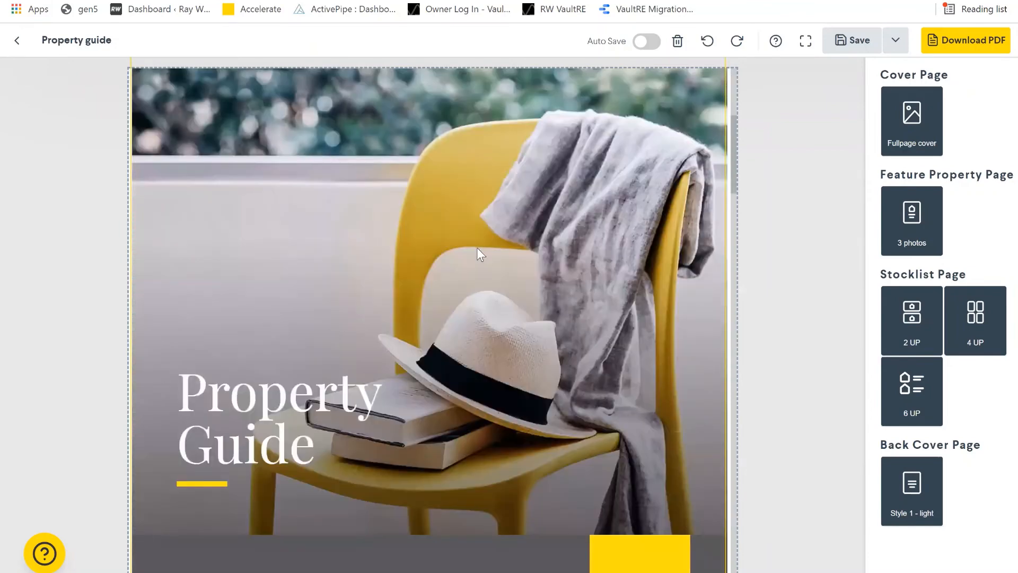
scroll(477, 249, down, 15)
scroll(481, 255, down, 15)
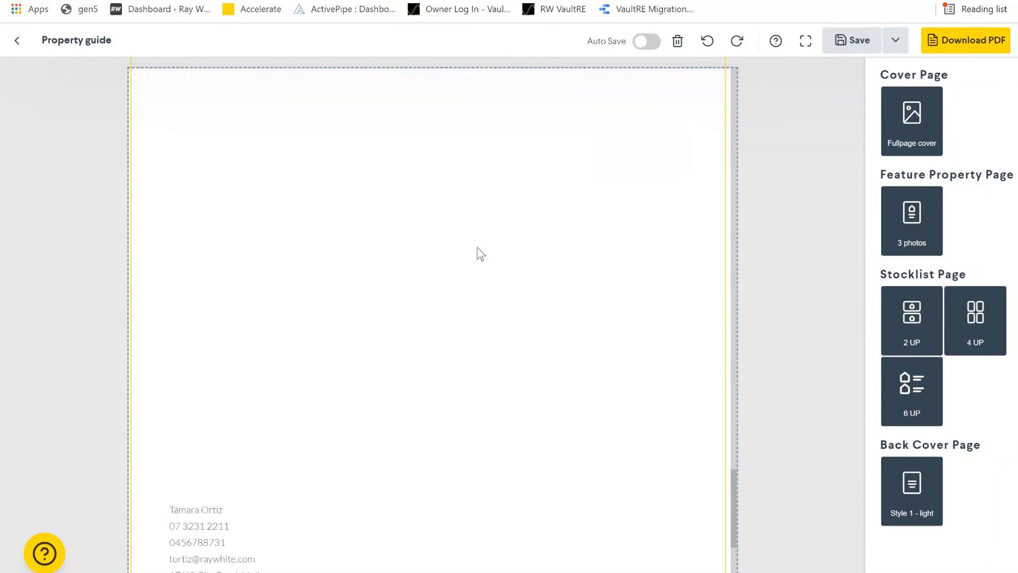
scroll(475, 247, up, 3)
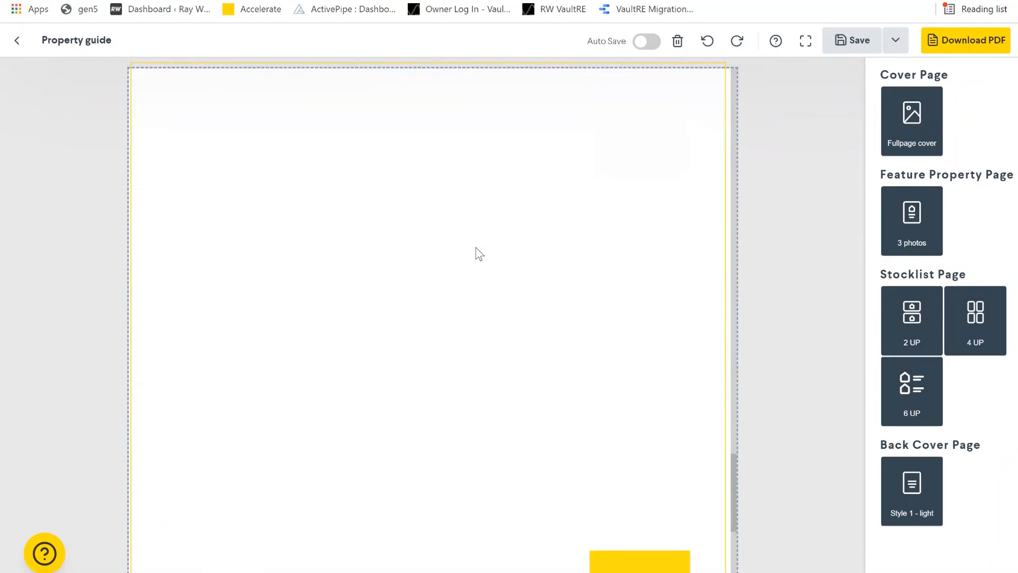
scroll(476, 247, up, 10)
scroll(294, 205, up, 10)
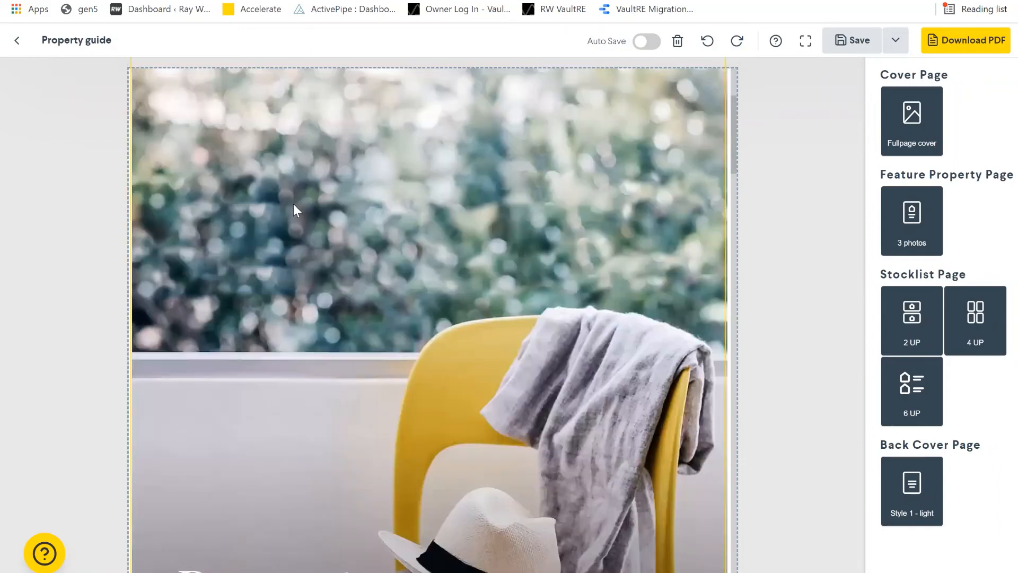
scroll(294, 205, up, 3)
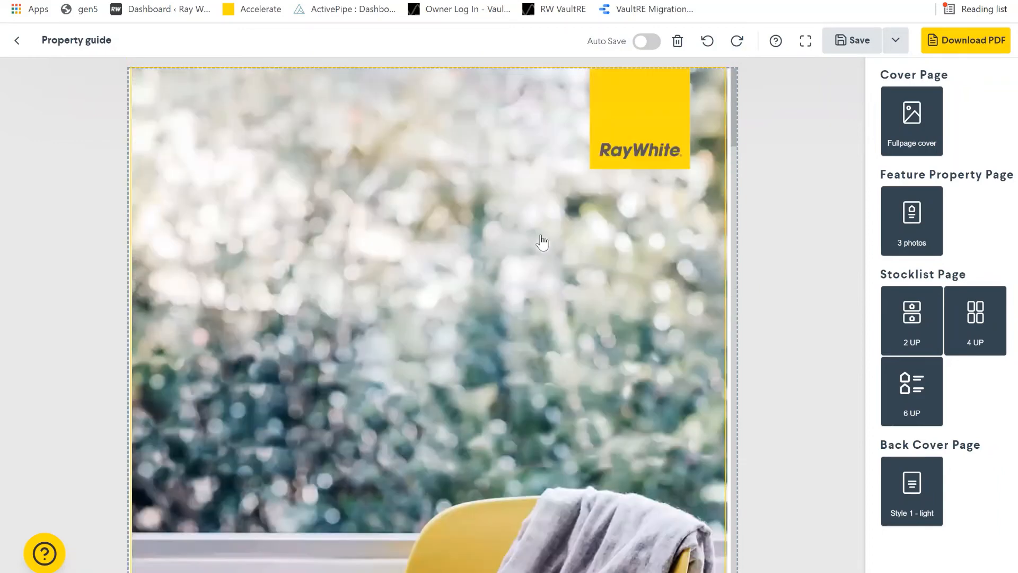
click(518, 412)
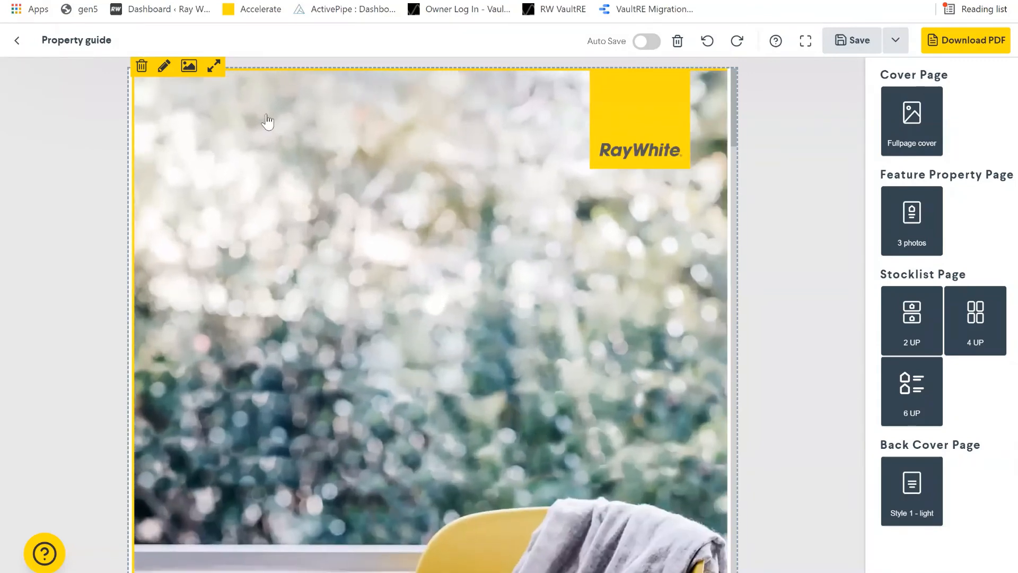
- Open the image picker without replacing the cover photo, then select the 'Property Guide' title
click(189, 65)
scroll(334, 216, down, 10)
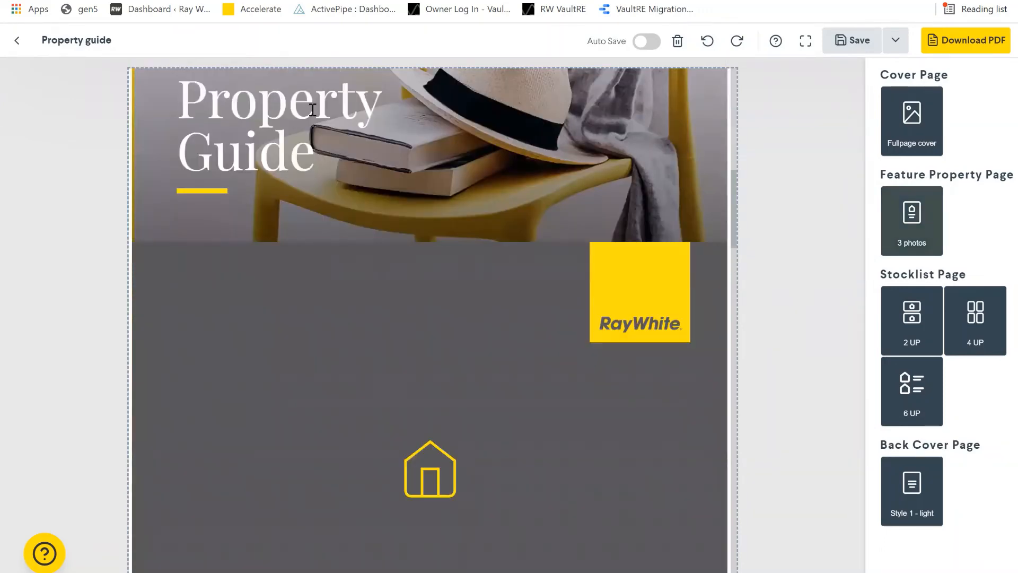
click(279, 106)
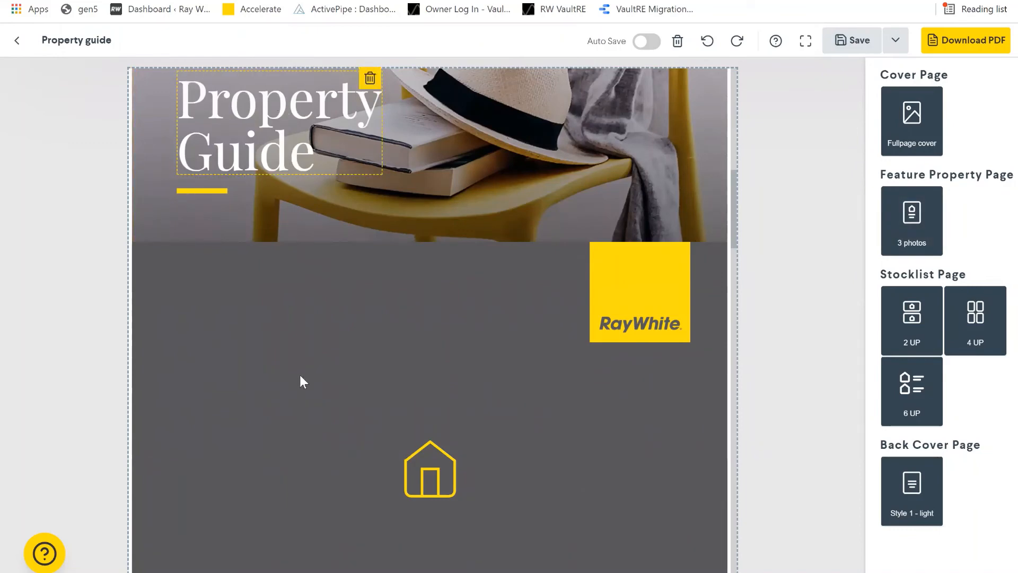
scroll(294, 401, up, 5)
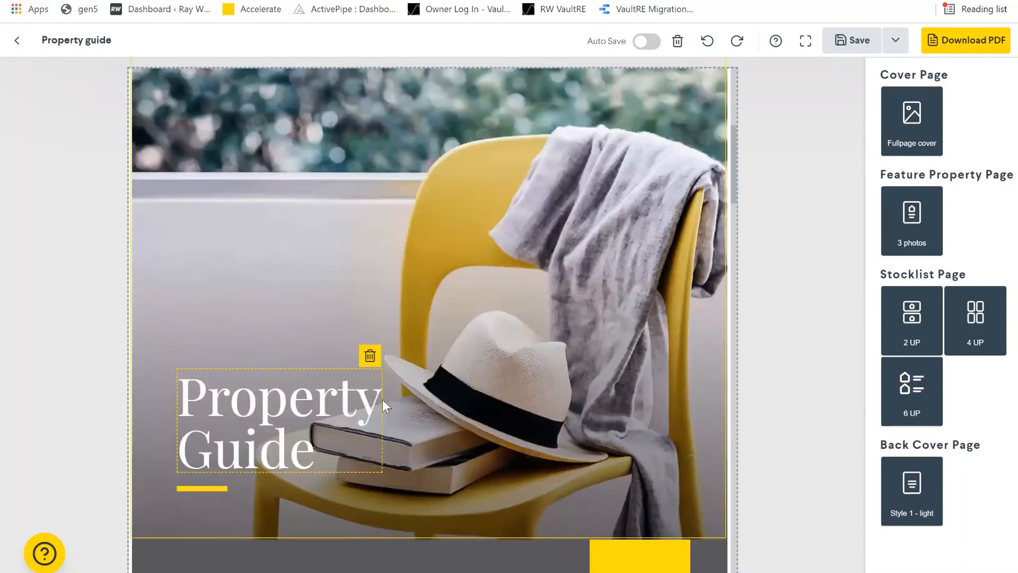
- Rewrite the cover title to read 'Ballina Listings Guide', deleting the old wording
click(383, 400)
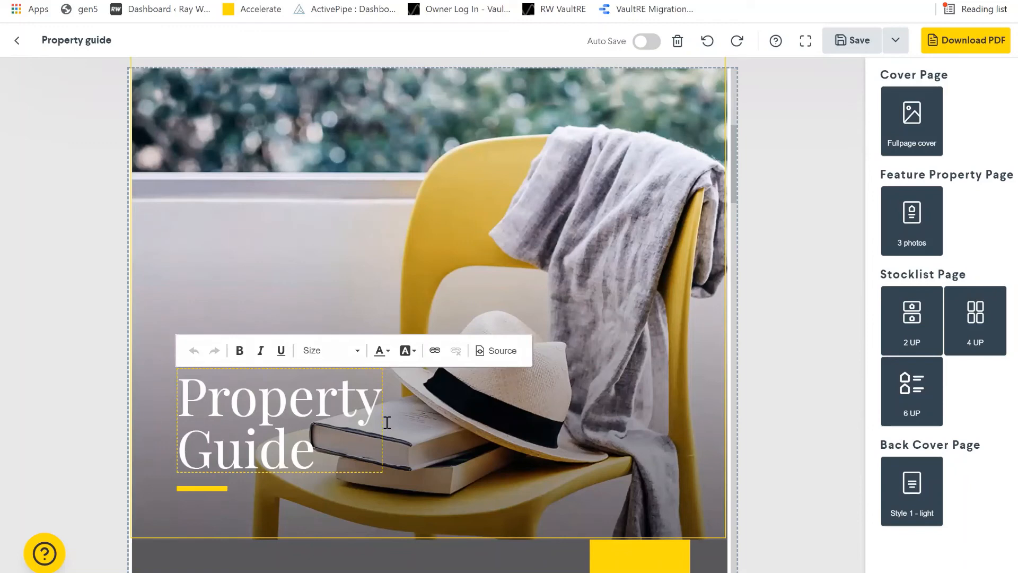
text(Balii)
key(BackSpace)
key(BackSpace)
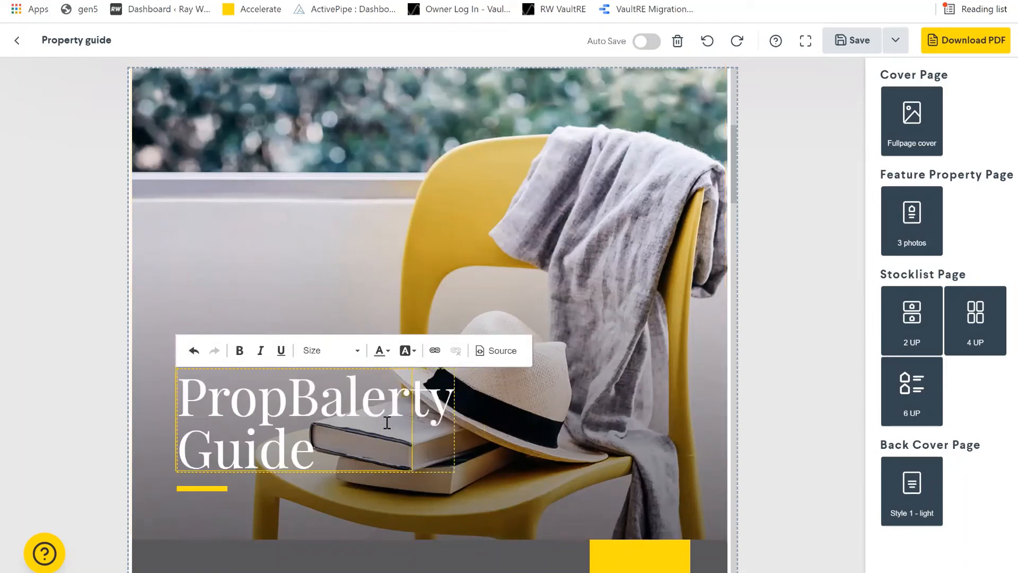
text(lina )
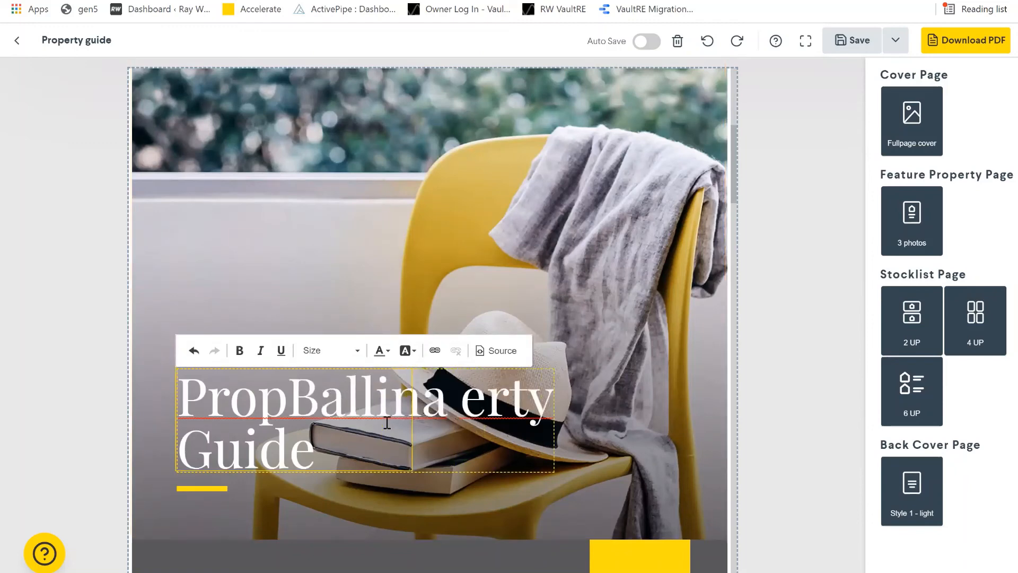
text(Listings)
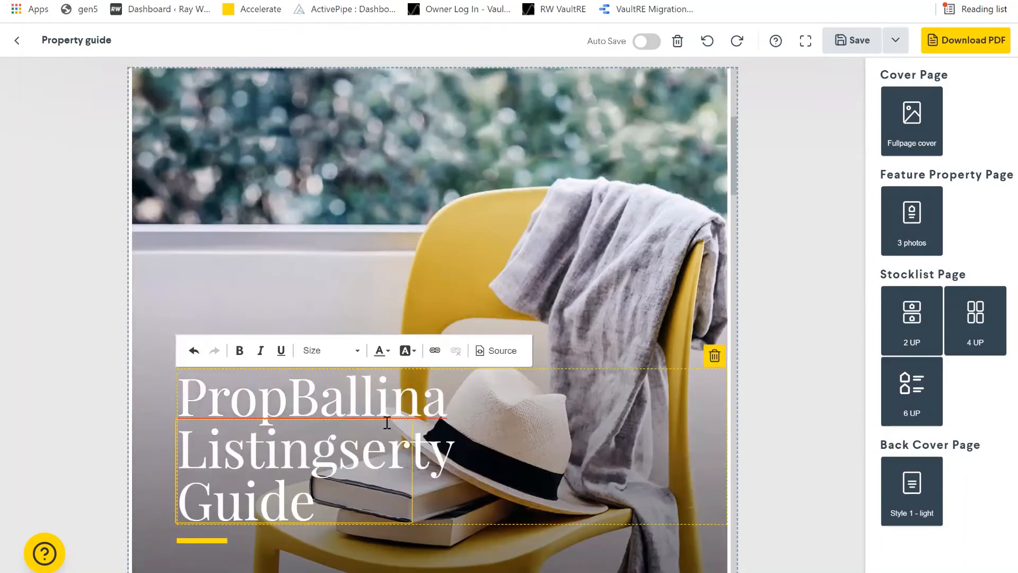
text( Guide)
key(Delete)
key(Delete)
key(Delete)
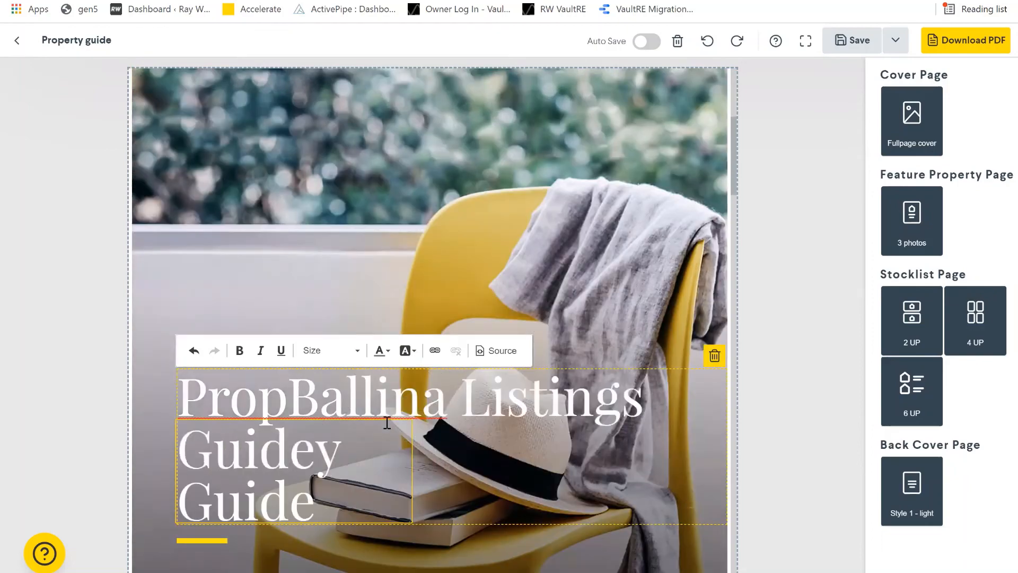
key(Delete)
key(Delete)
key(Delete)
key(Delete)
key(Delete)
key(Delete)
key(Delete)
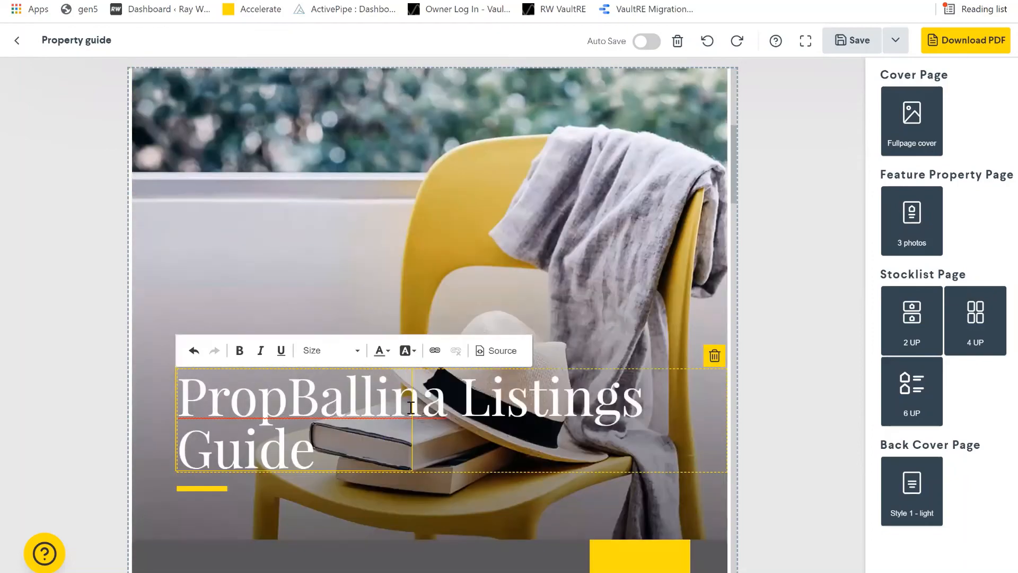
key(BackSpace)
key(BackSpace)
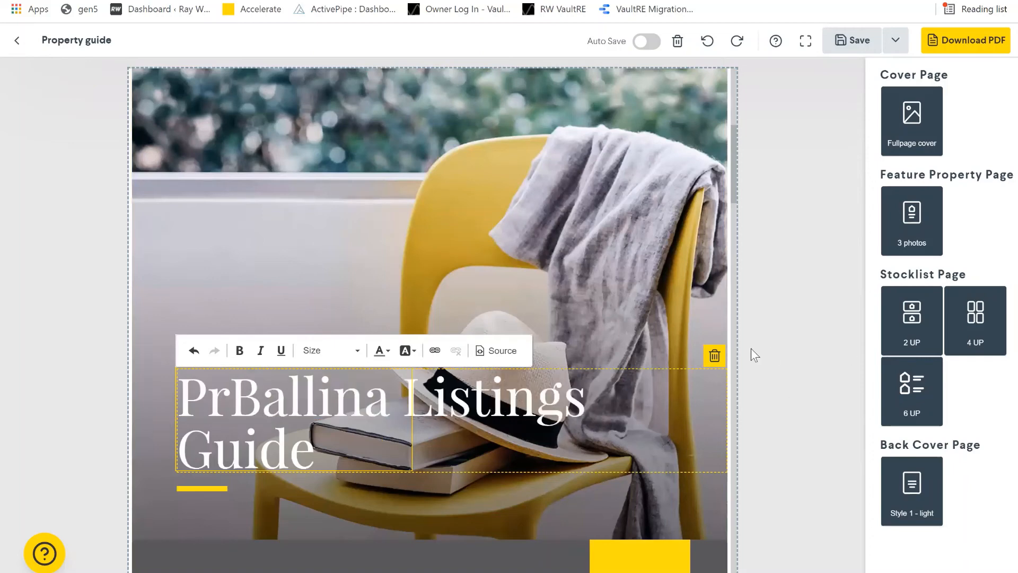
key(BackSpace)
key(BackSpace)
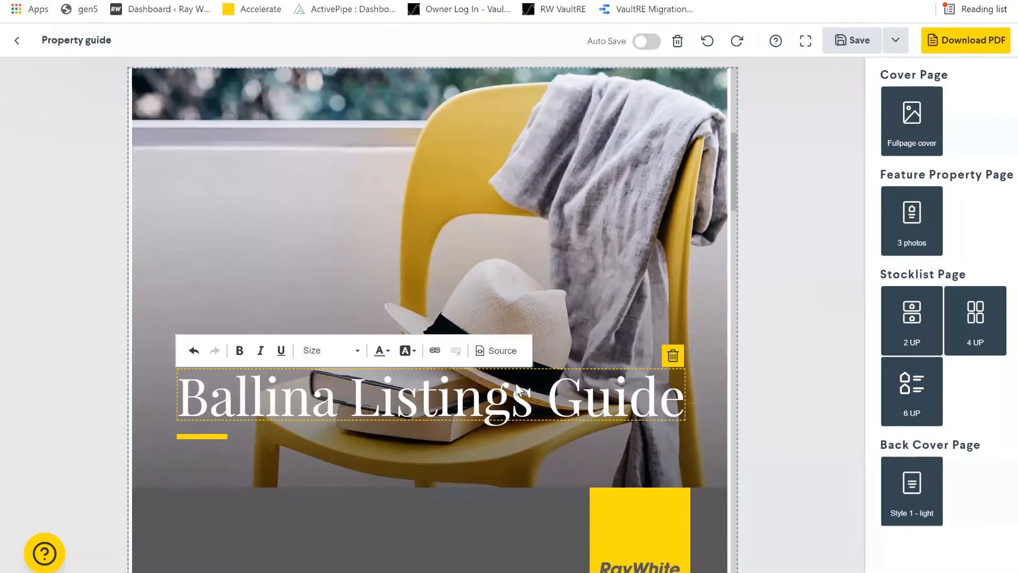
- Scroll down to the Just Listed stocklist page and select its heading
scroll(516, 382, down, 6)
scroll(599, 392, down, 1)
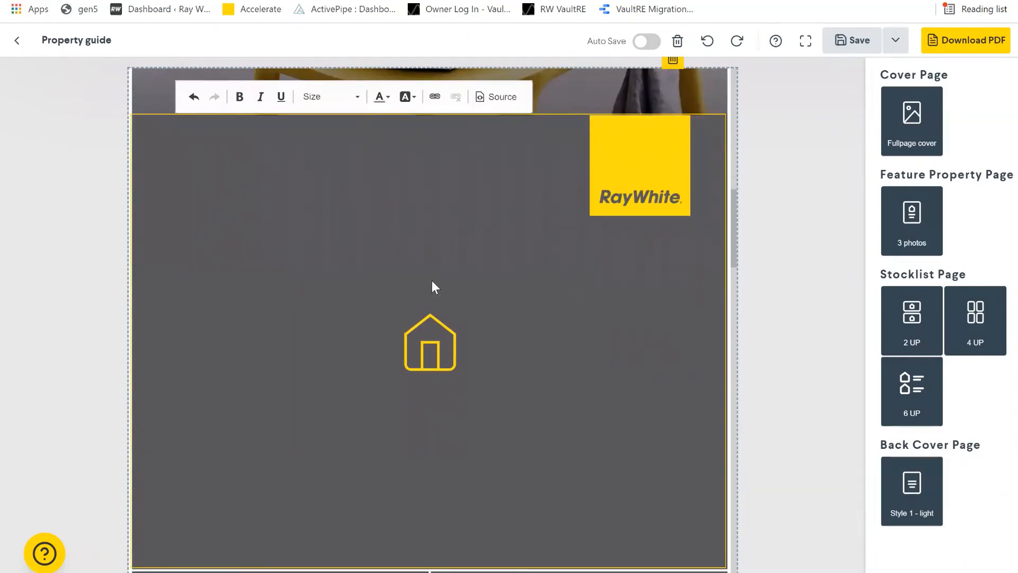
scroll(516, 277, down, 1)
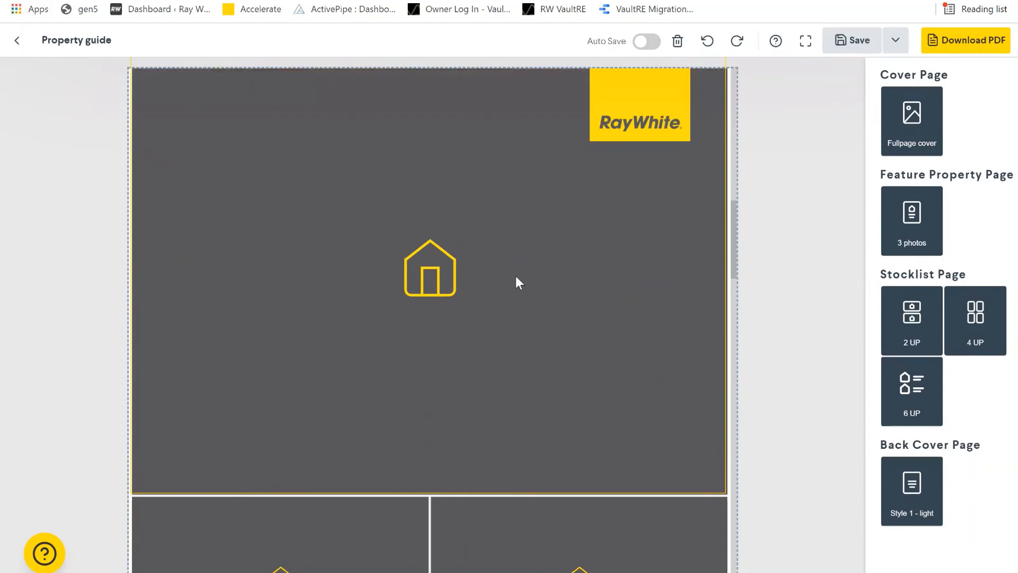
scroll(506, 265, down, 1)
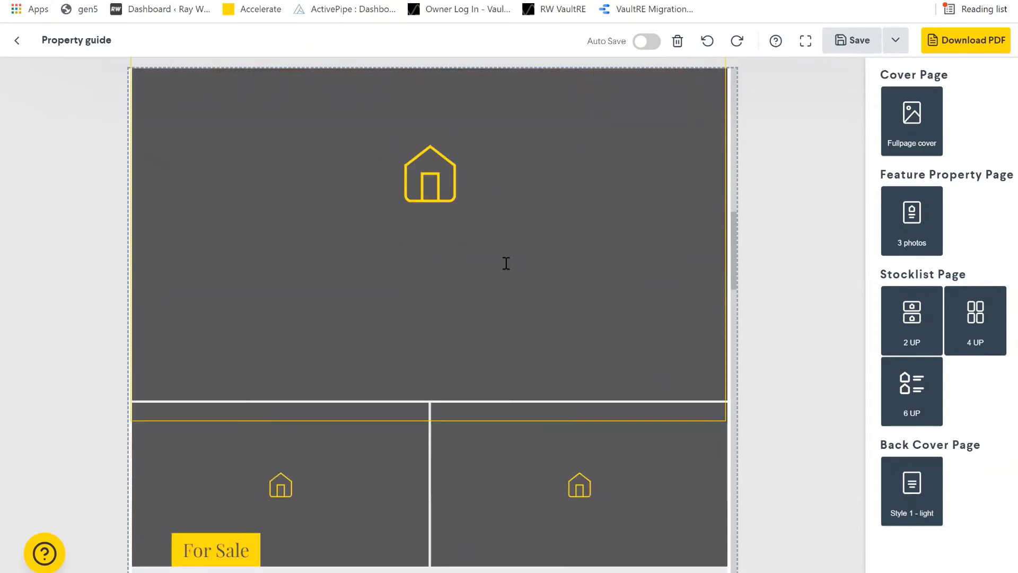
scroll(504, 264, down, 10)
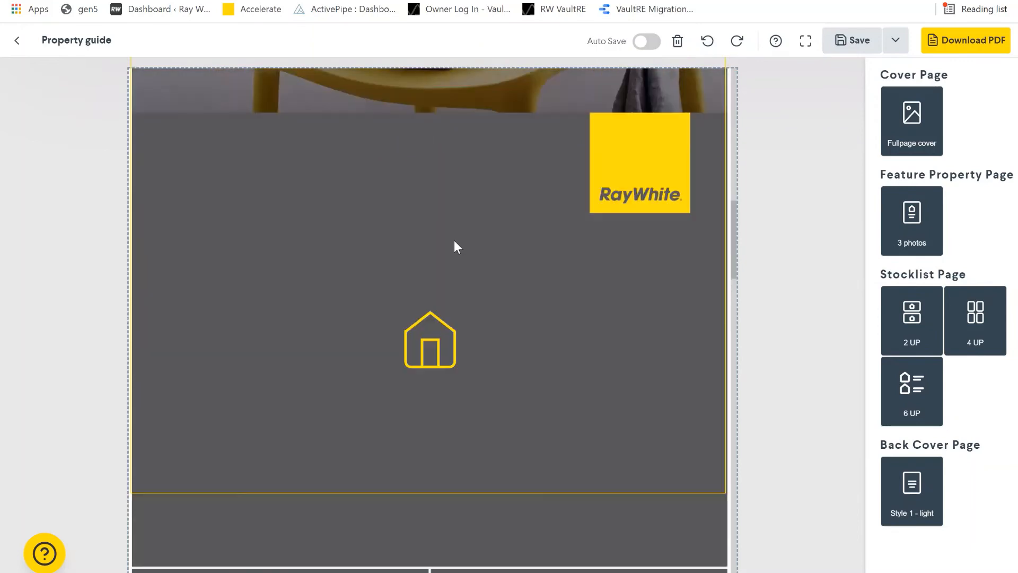
scroll(646, 496, down, 5)
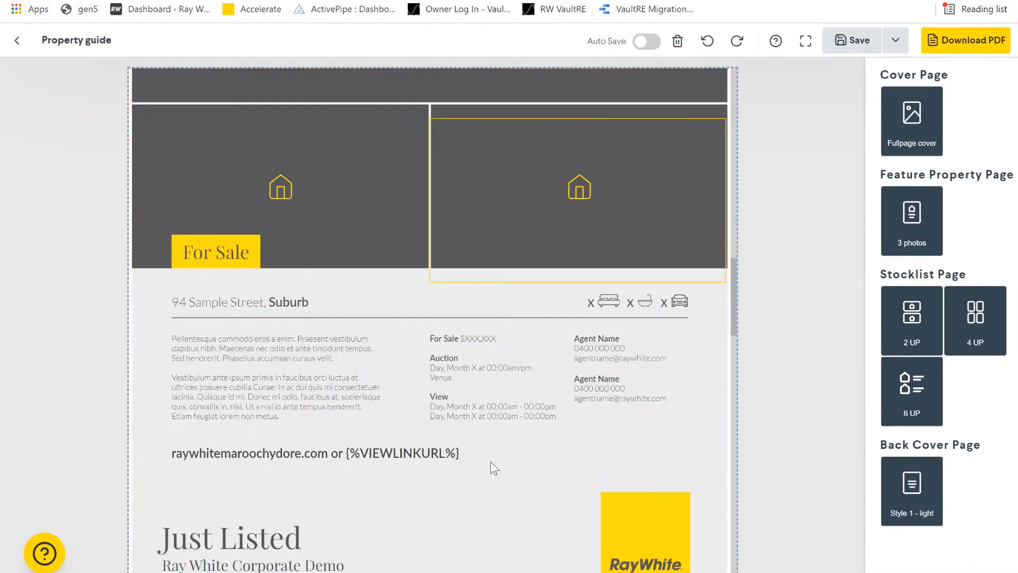
scroll(491, 461, down, 2)
scroll(432, 427, down, 2)
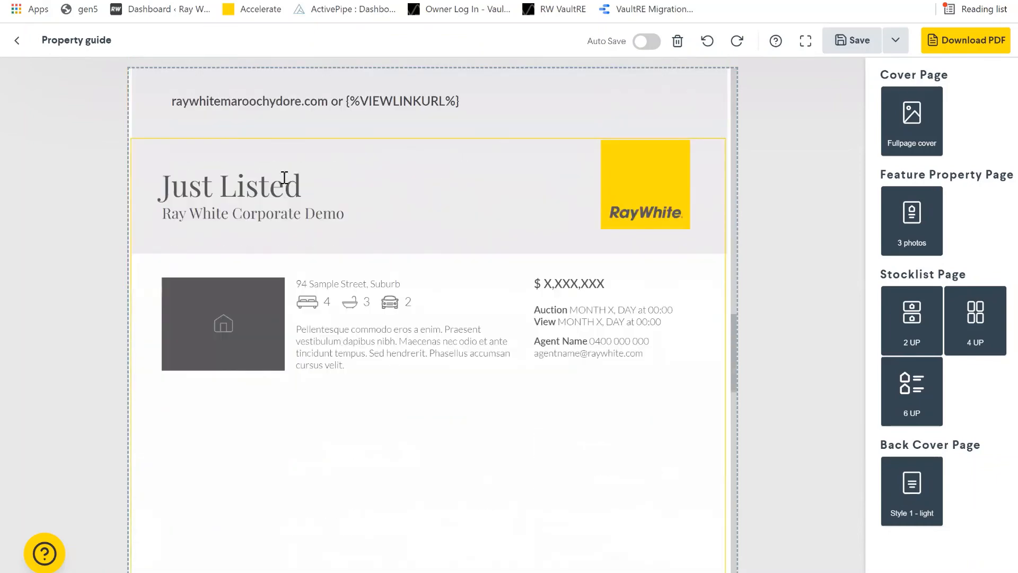
click(300, 183)
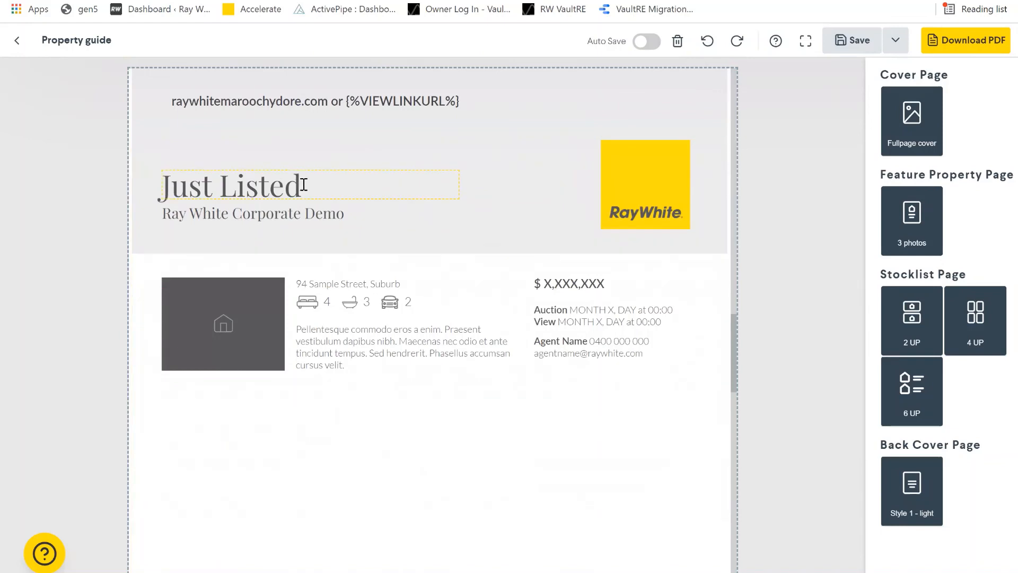
click(304, 185)
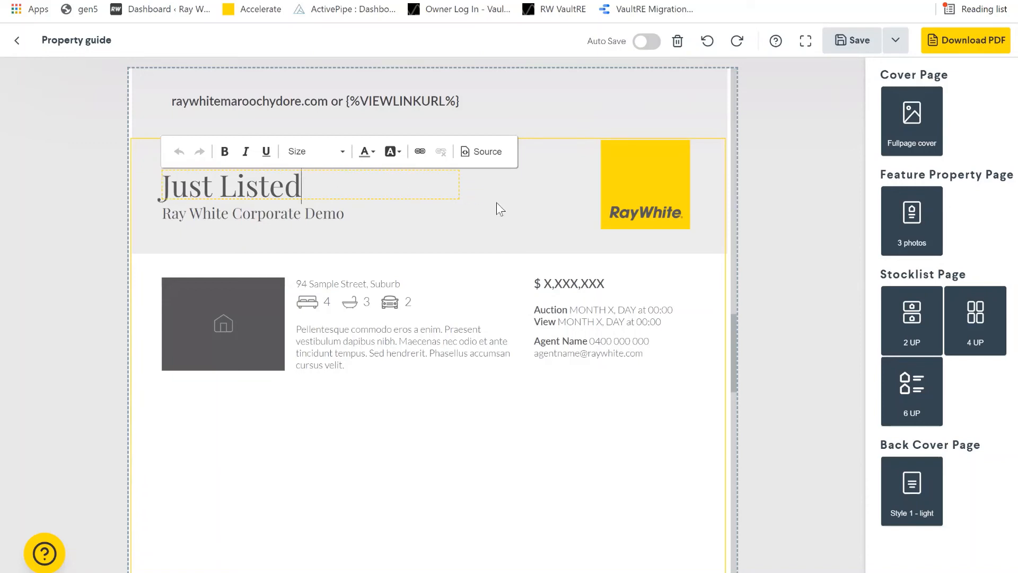
- Select the placeholder listing block and launch Property Search for it
click(217, 334)
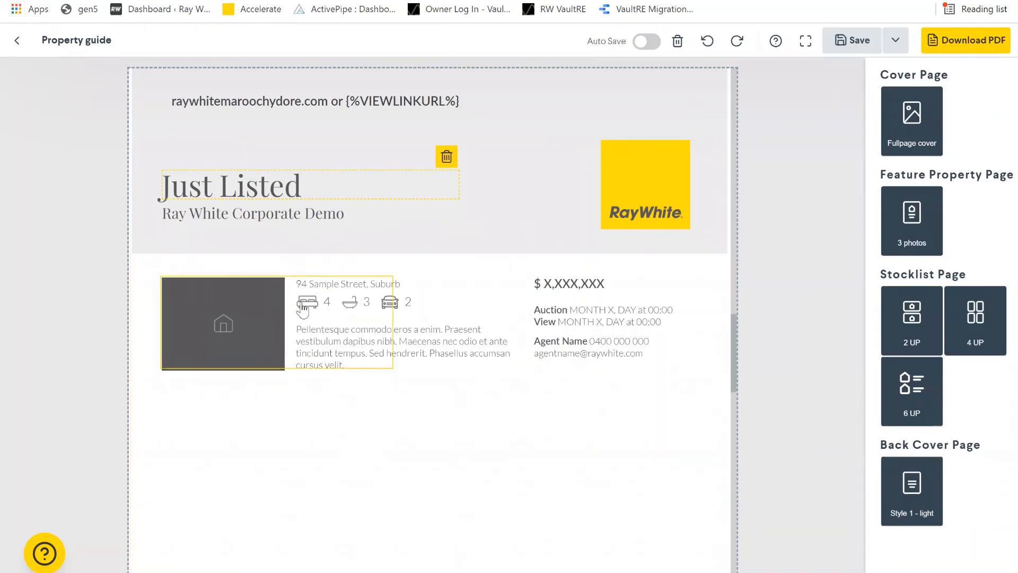
click(300, 275)
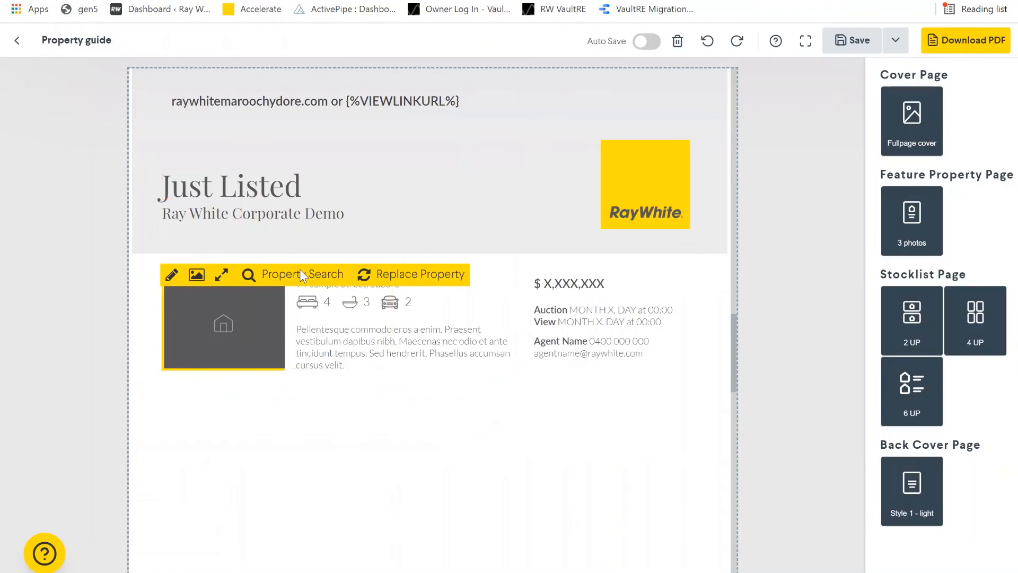
click(300, 275)
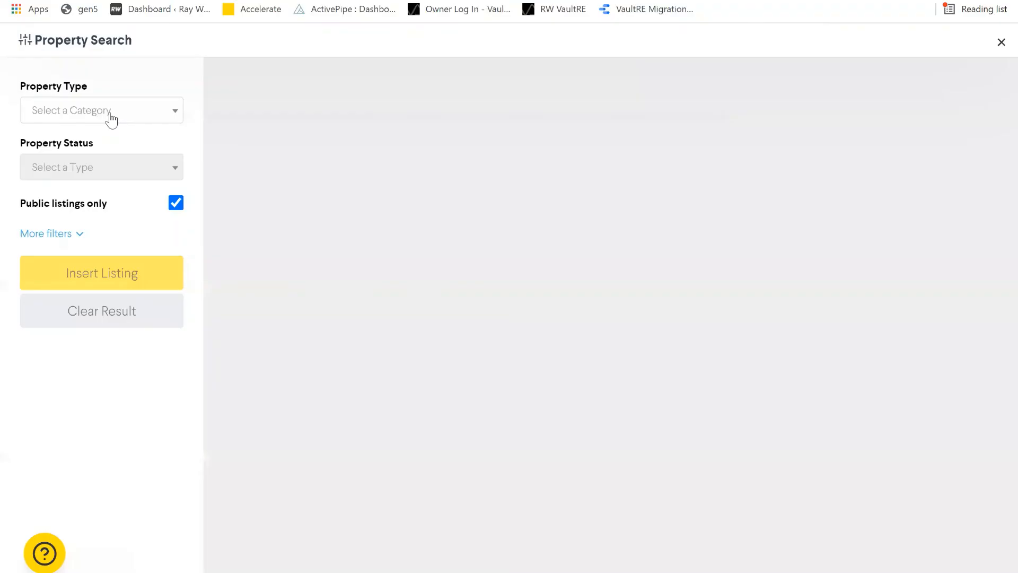
- Search Residential properties with Sales status, show More filters and open the Sort by choices
click(109, 117)
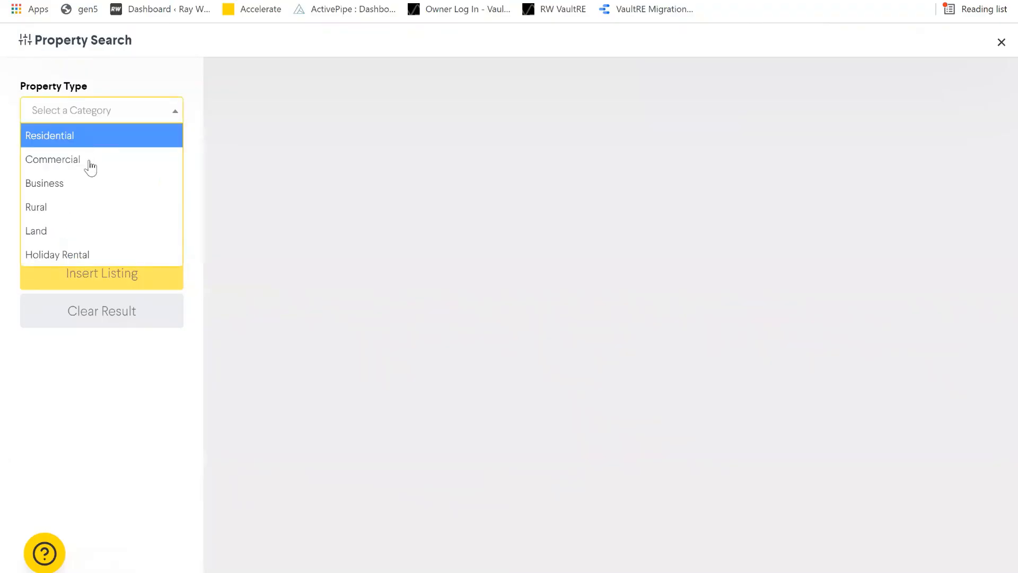
click(79, 135)
click(140, 171)
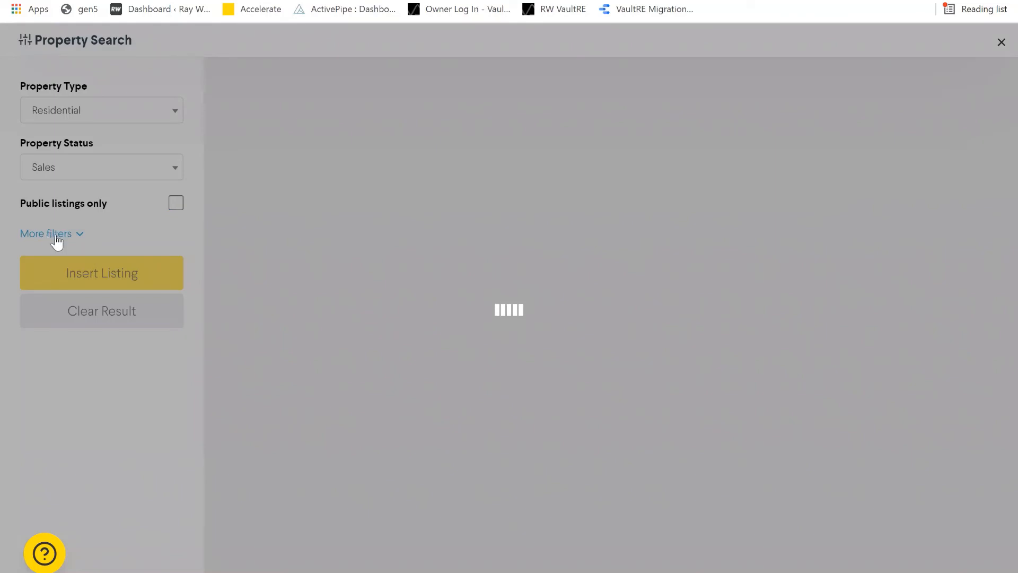
click(57, 241)
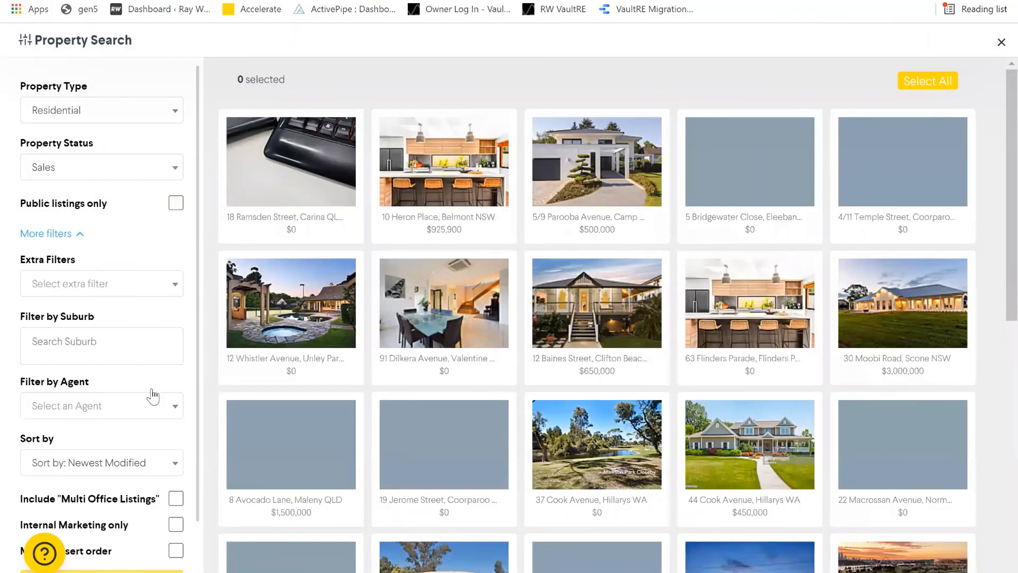
scroll(150, 396, down, 2)
click(150, 396)
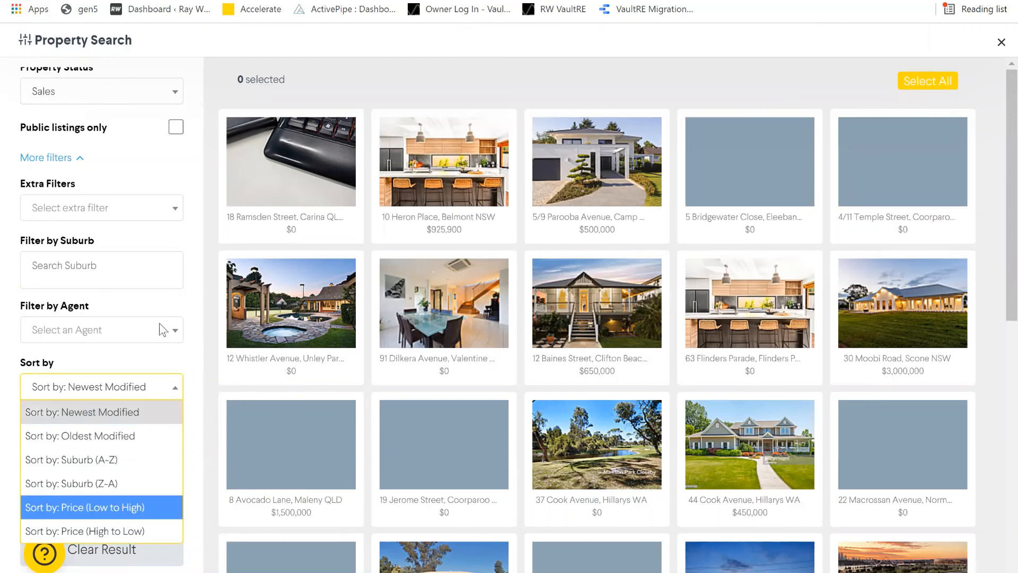
- Sort the property search results by price, low to high
key(Return)
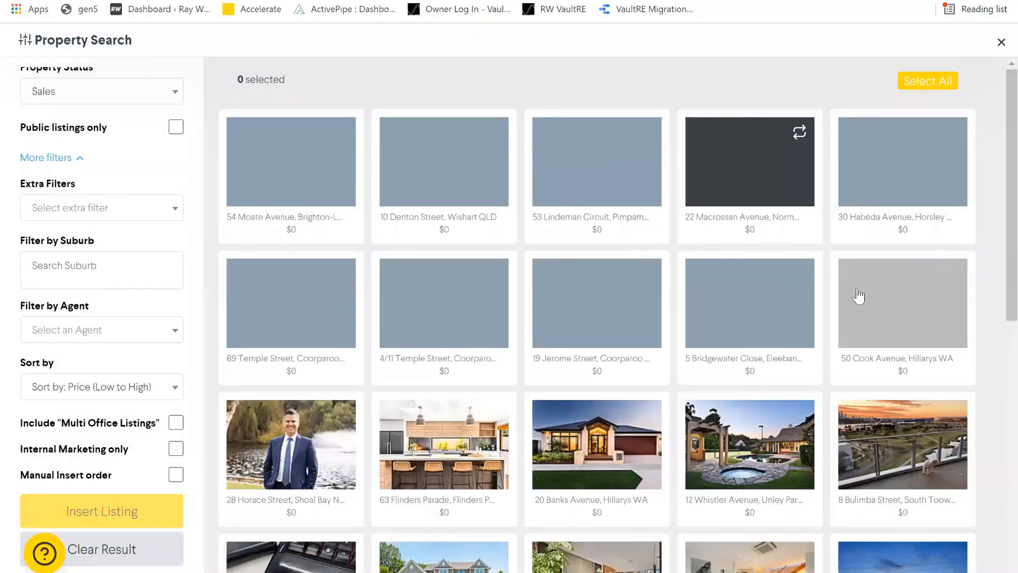
mouse_move(858, 296)
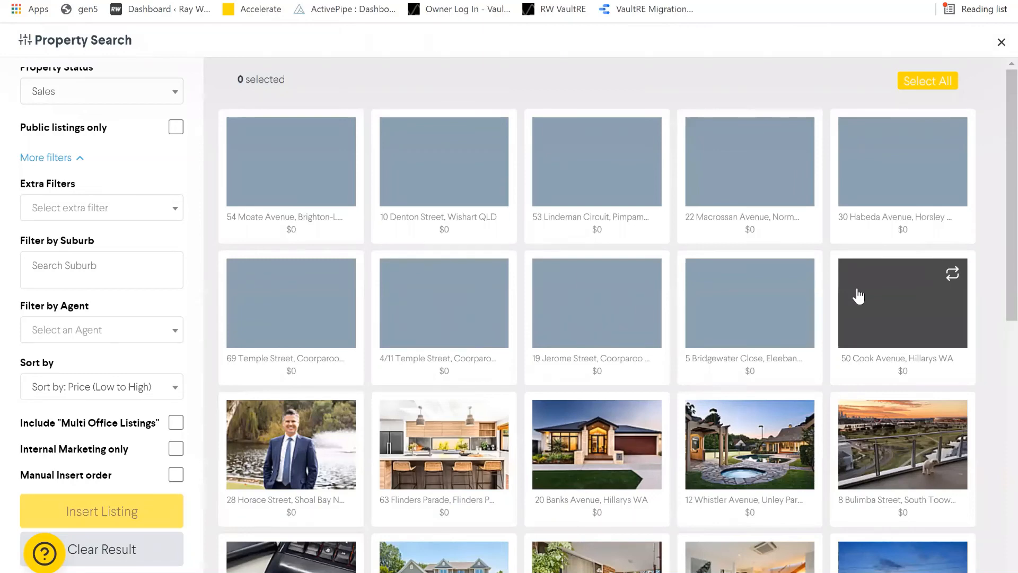
scroll(624, 254, down, 4)
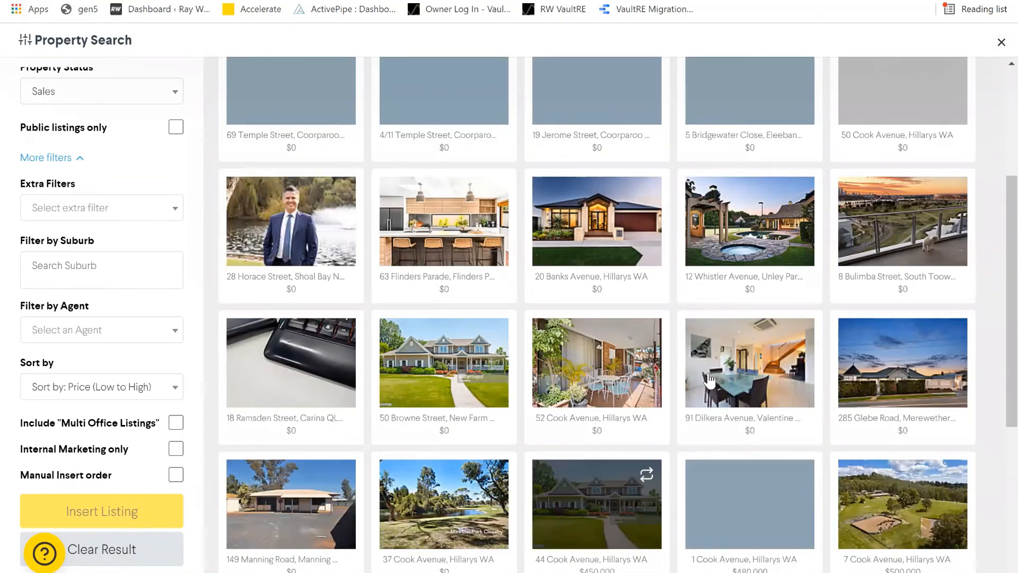
scroll(902, 75, up, 5)
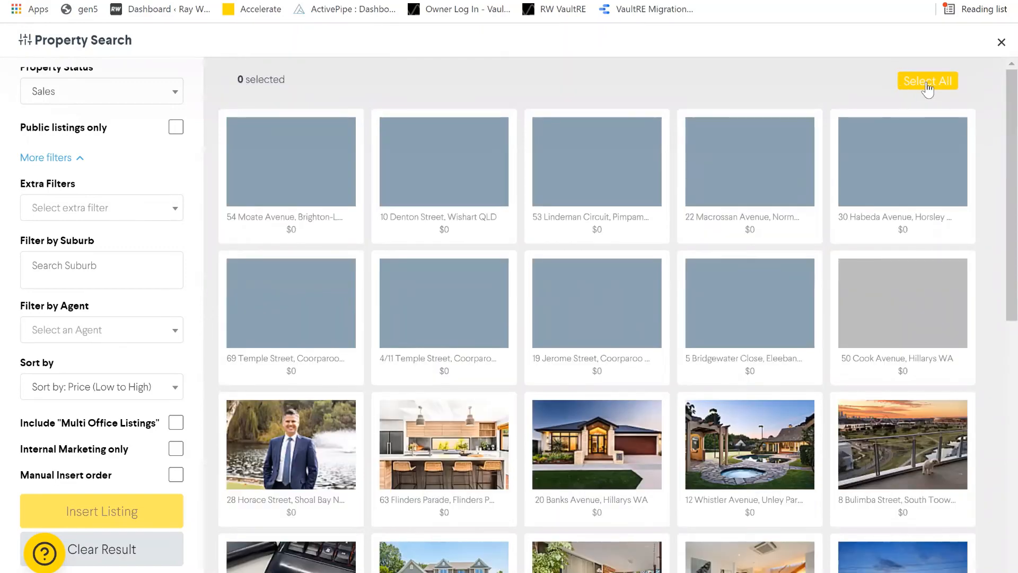
click(927, 85)
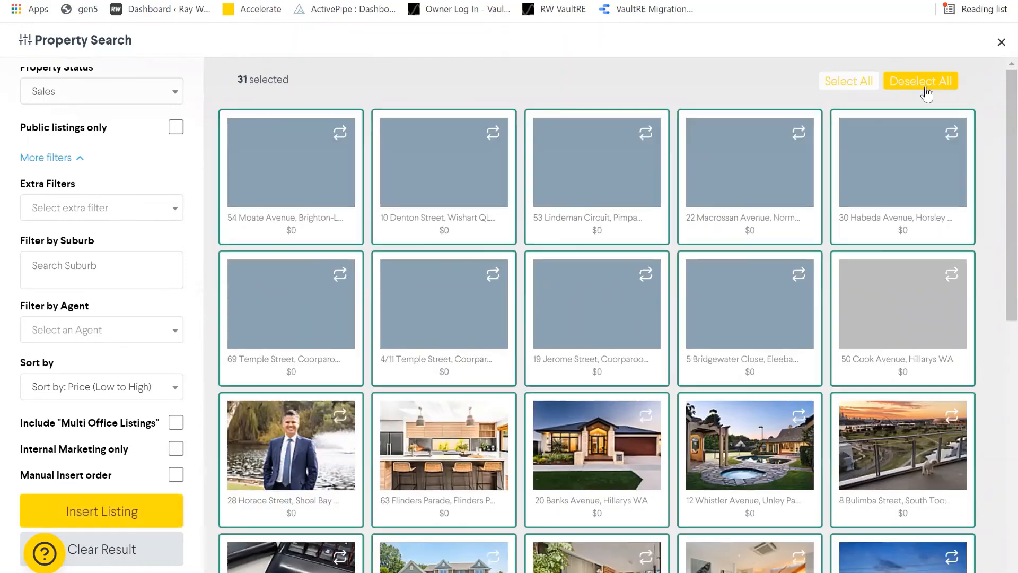
click(851, 85)
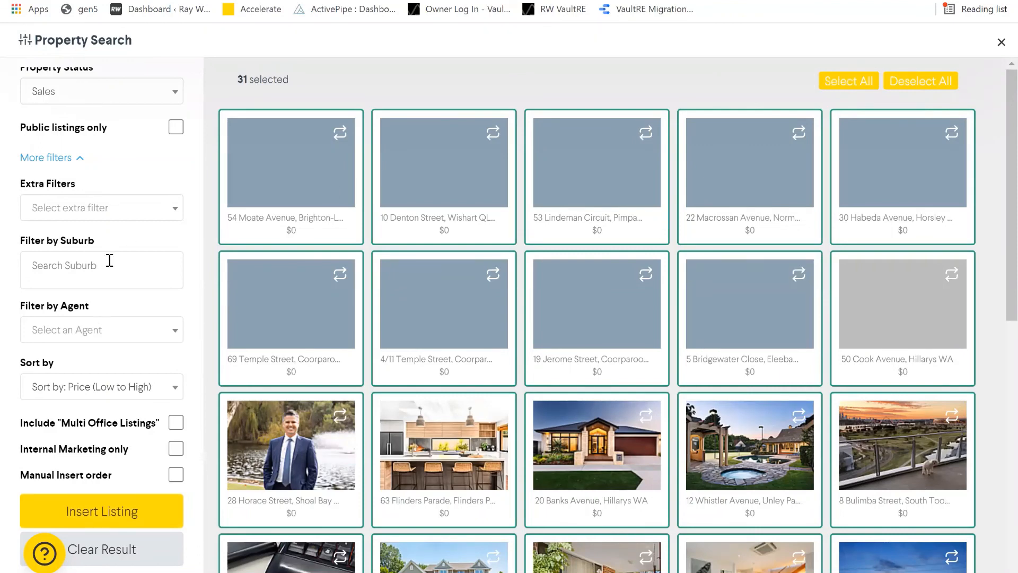
click(108, 219)
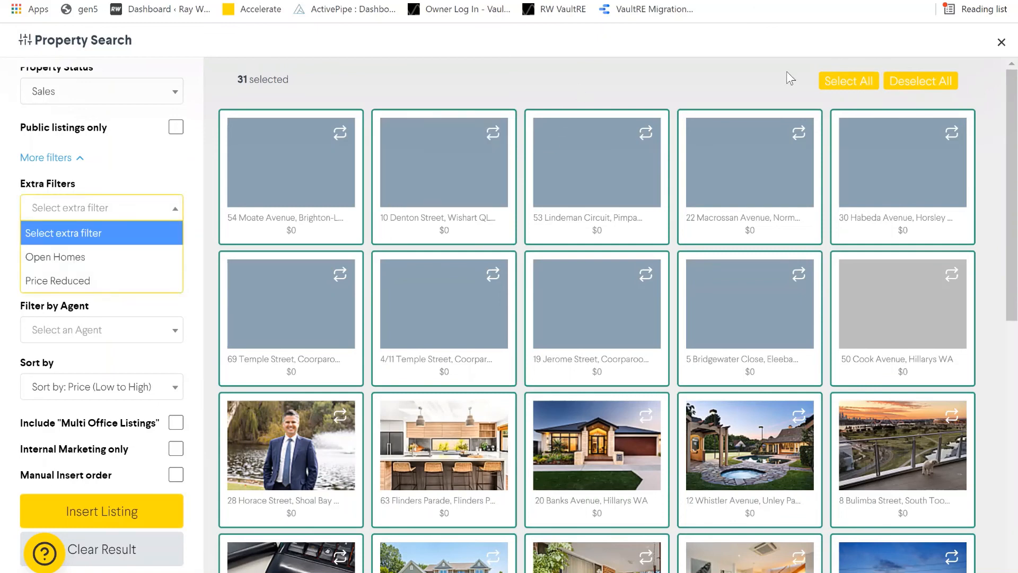
click(382, 406)
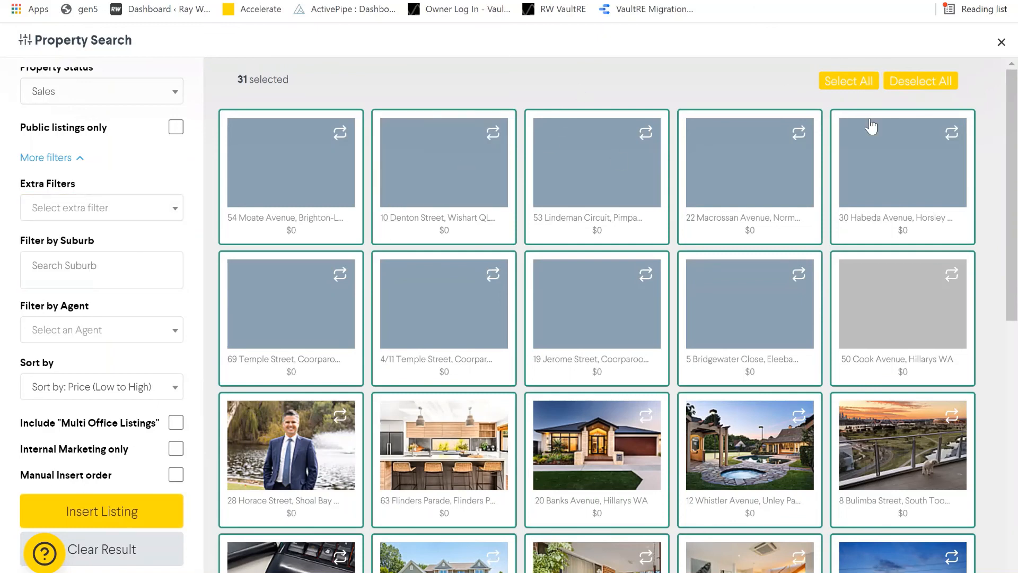
click(922, 82)
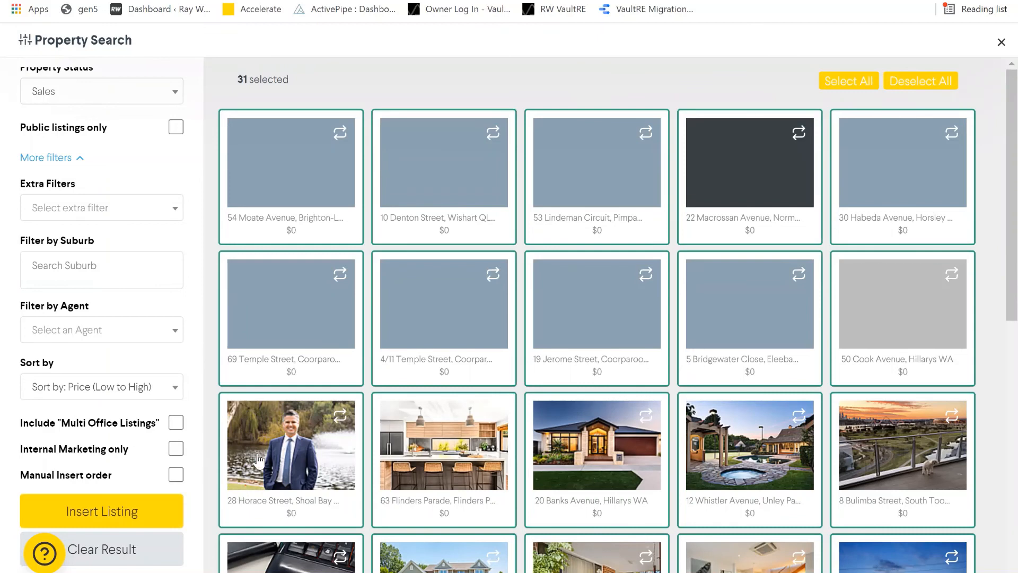
click(233, 509)
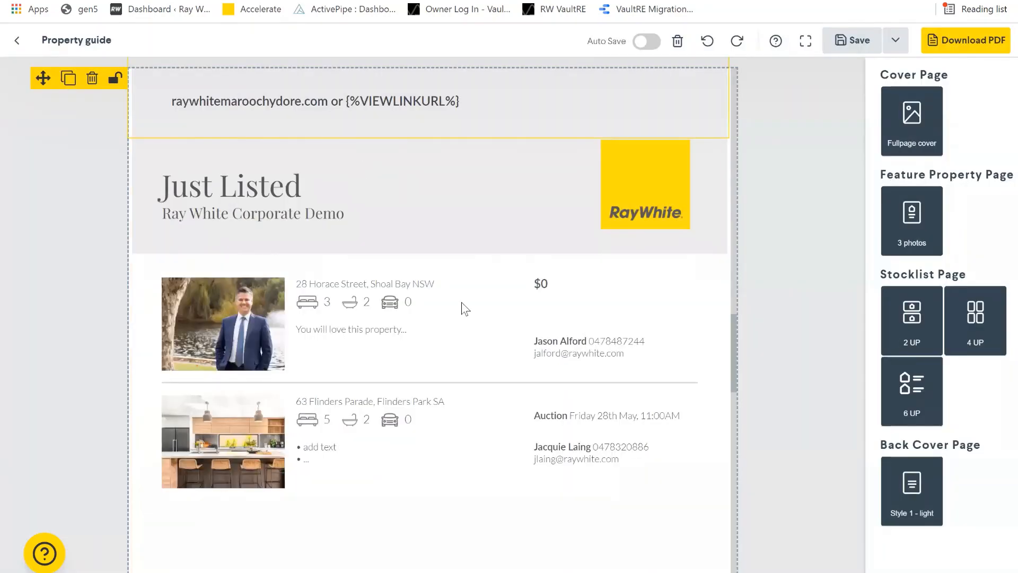
- Scroll through the Just Listed stocklist and contact pages of the guide
scroll(464, 308, down, 10)
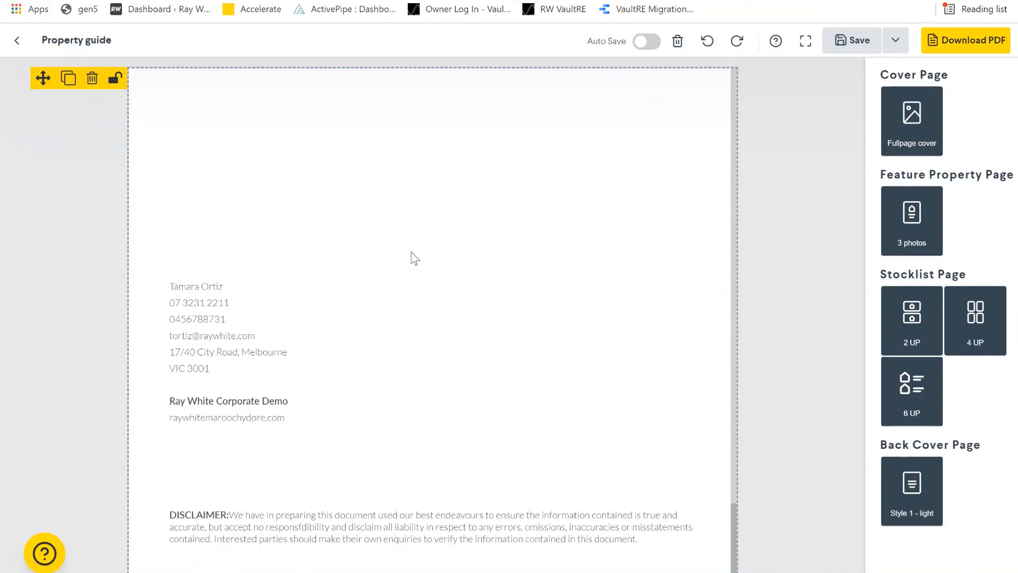
scroll(779, 346, up, 5)
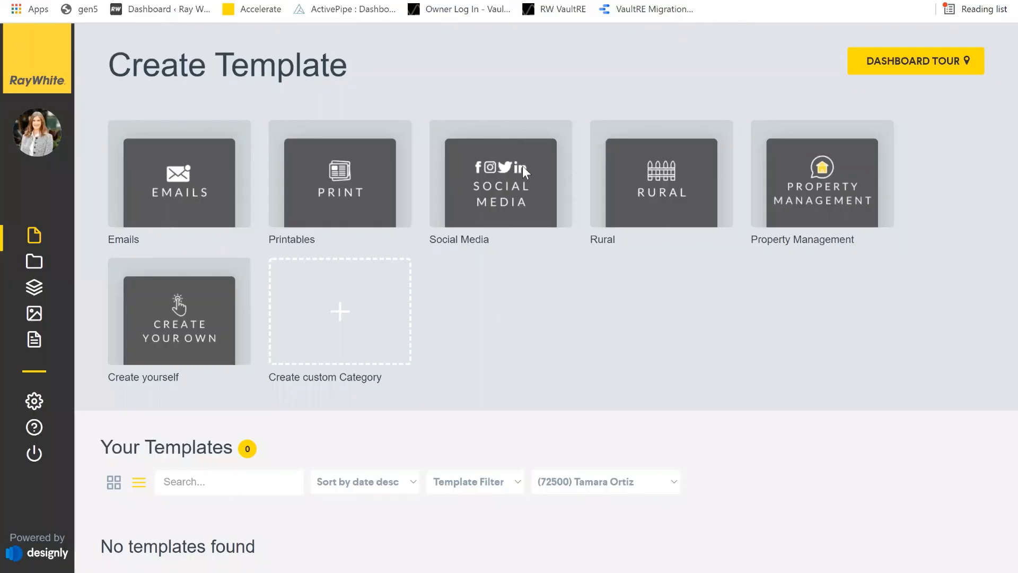
- Show the Social Media category and browse down through its templates
click(495, 199)
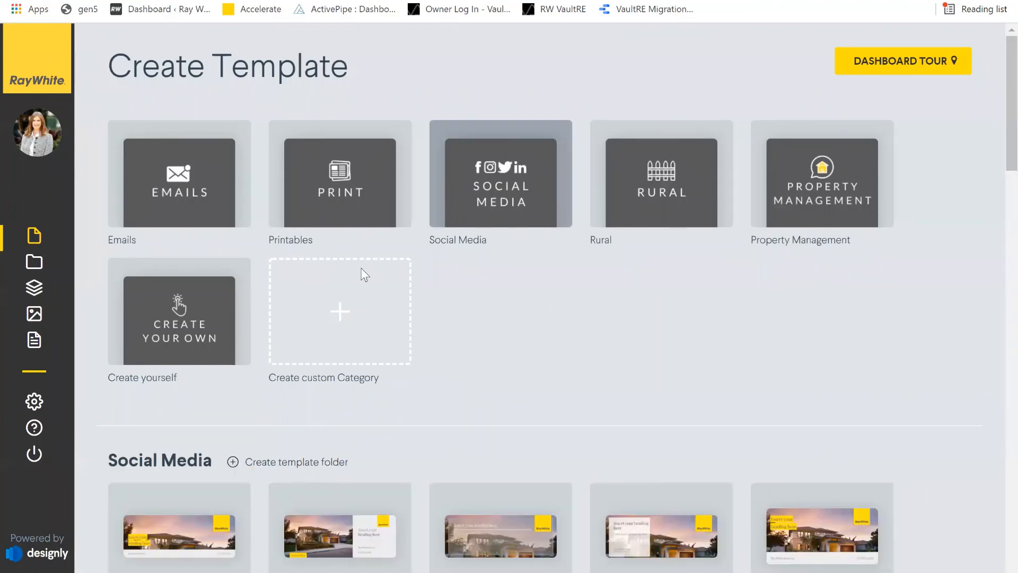
scroll(863, 331, down, 7)
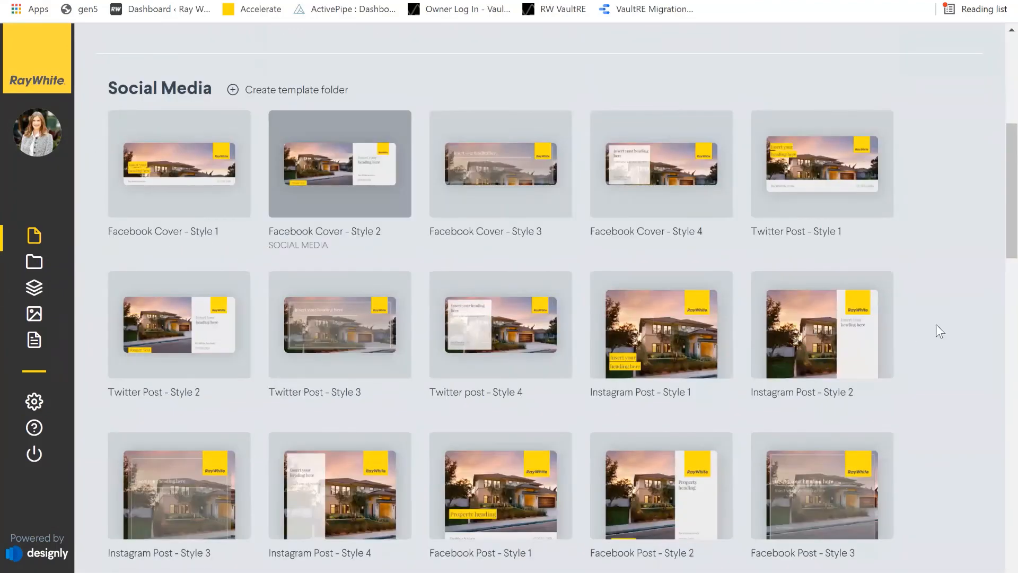
scroll(848, 329, down, 1)
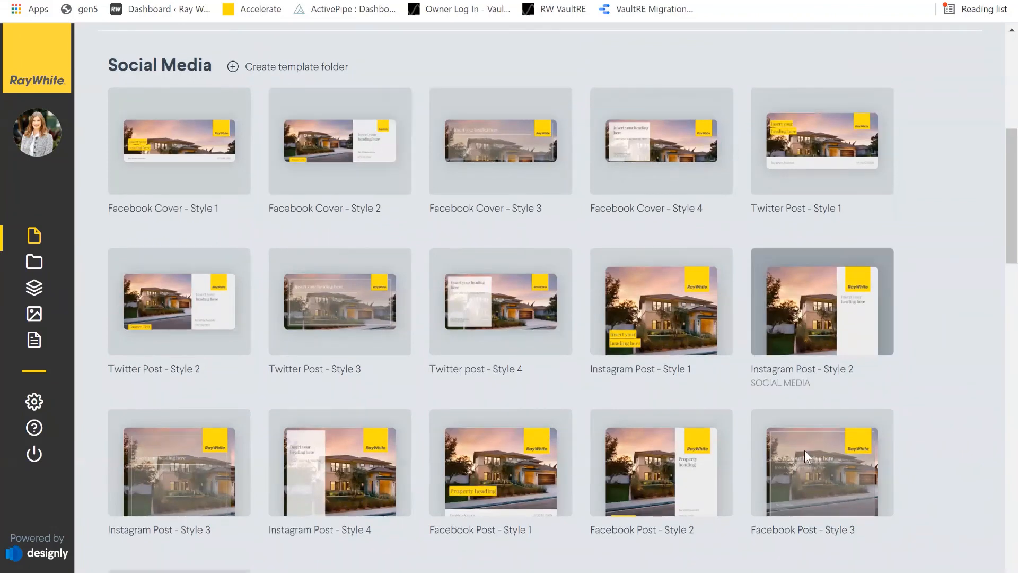
scroll(605, 233, down, 3)
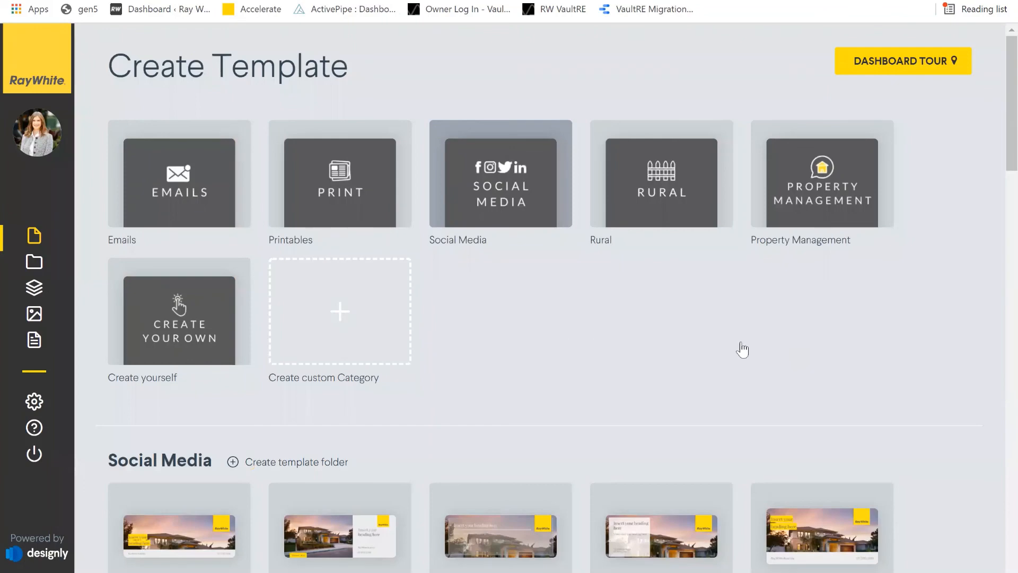
scroll(742, 349, down, 5)
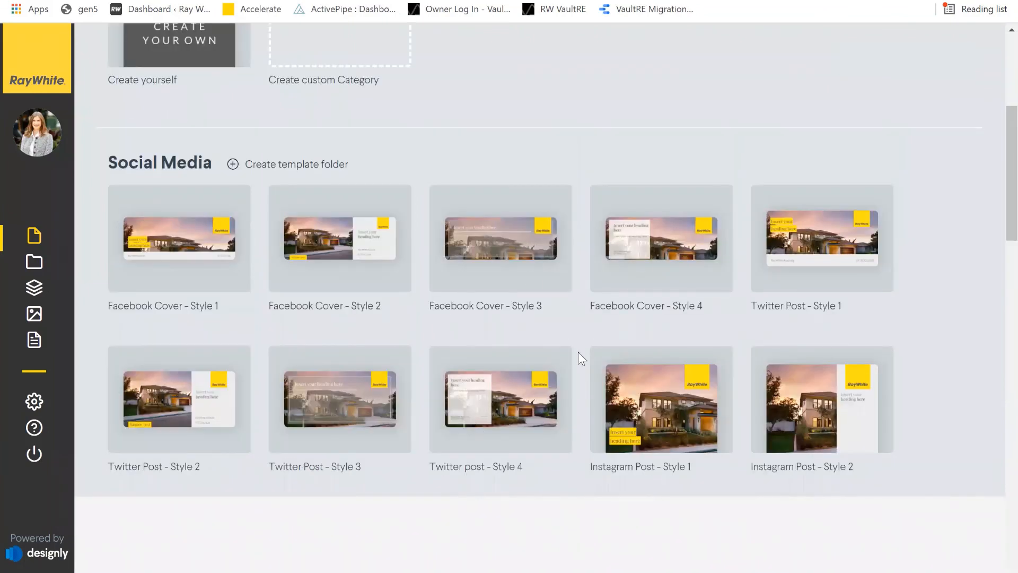
scroll(500, 392, down, 5)
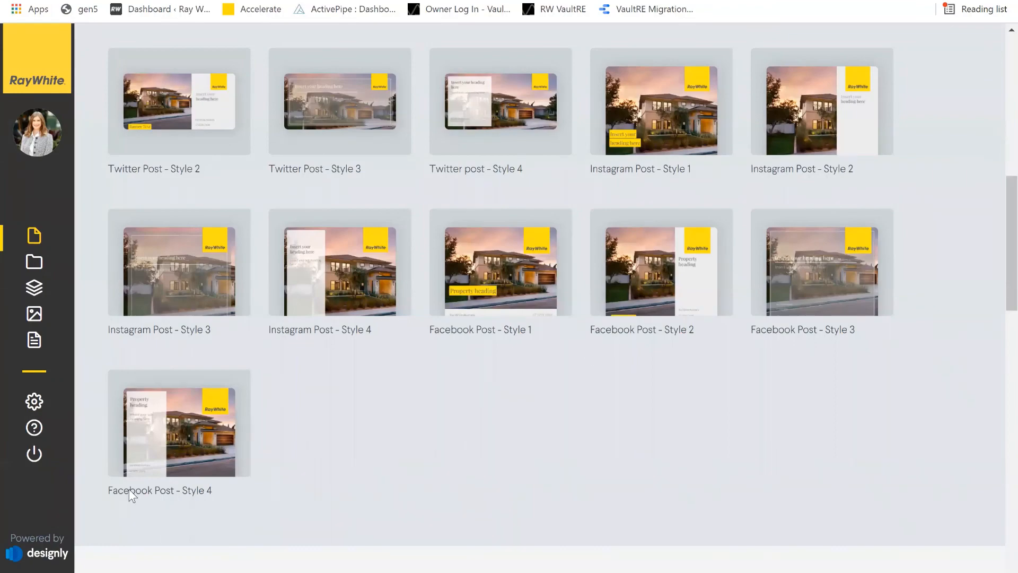
scroll(170, 476, down, 3)
scroll(613, 200, down, 3)
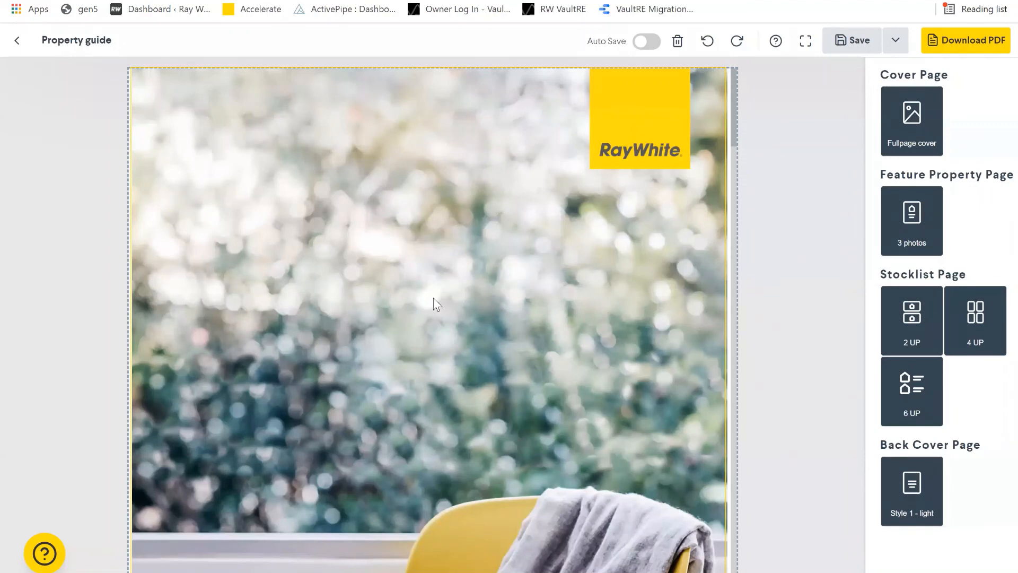
- Scroll to the feature page and start a Property Search for it
scroll(434, 297, down, 2)
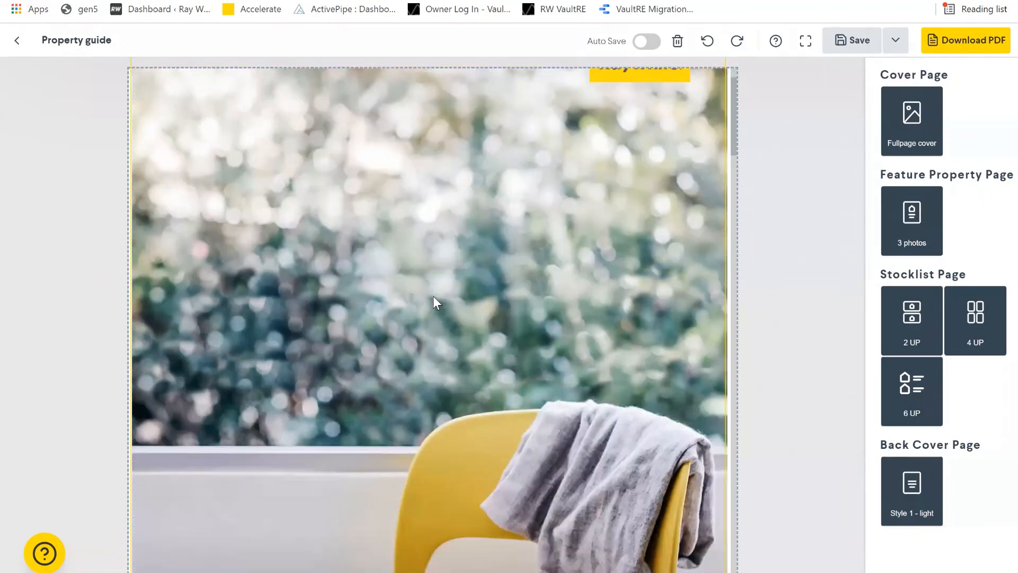
scroll(267, 387, down, 10)
scroll(267, 377, down, 8)
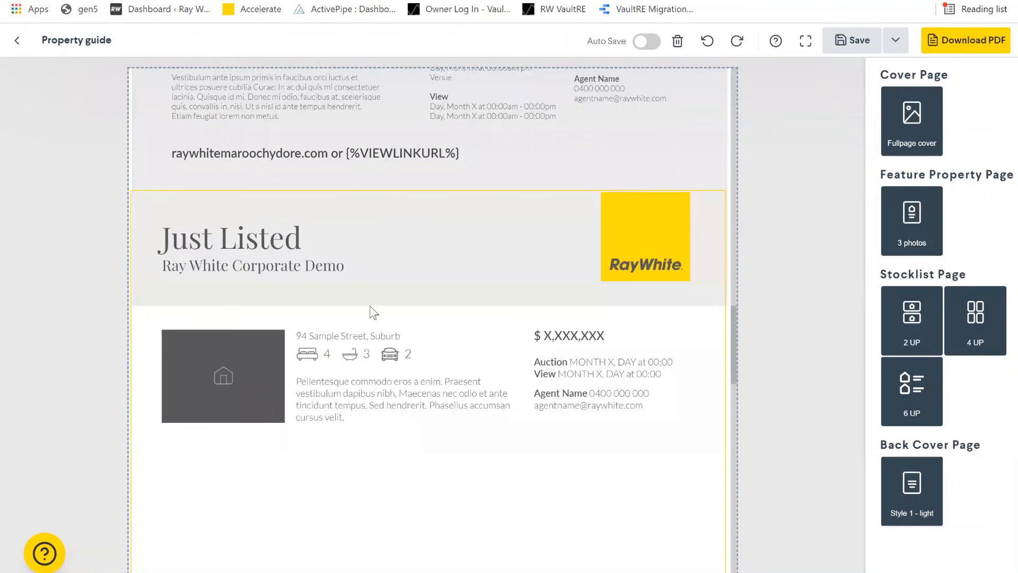
scroll(364, 279, up, 5)
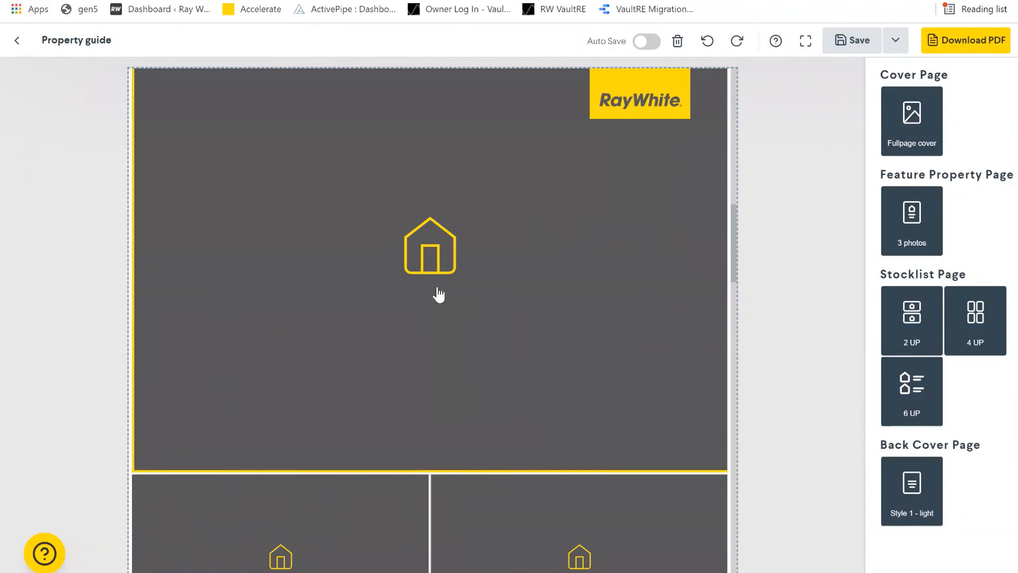
scroll(286, 250, up, 3)
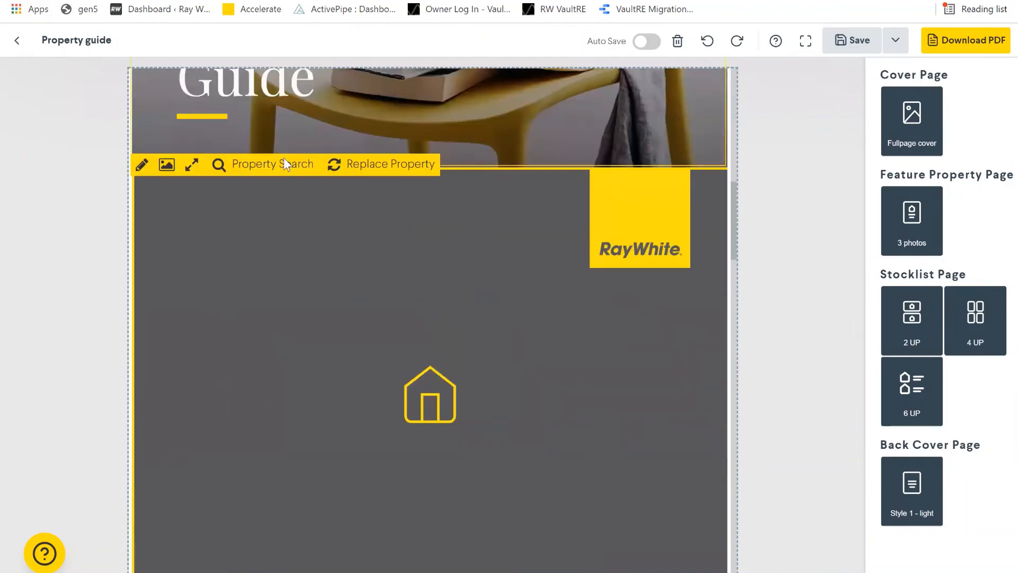
click(284, 163)
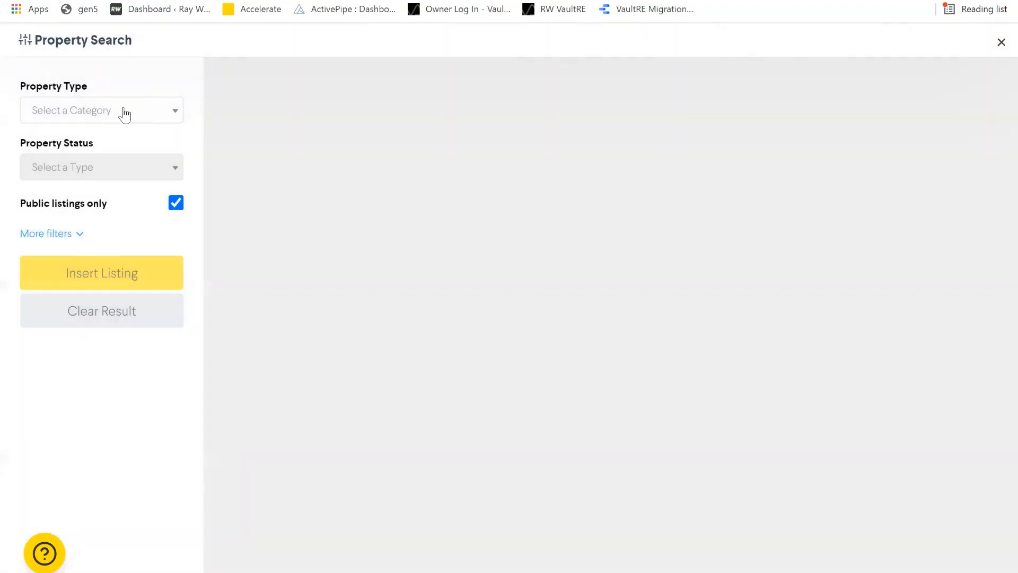
click(123, 109)
click(76, 137)
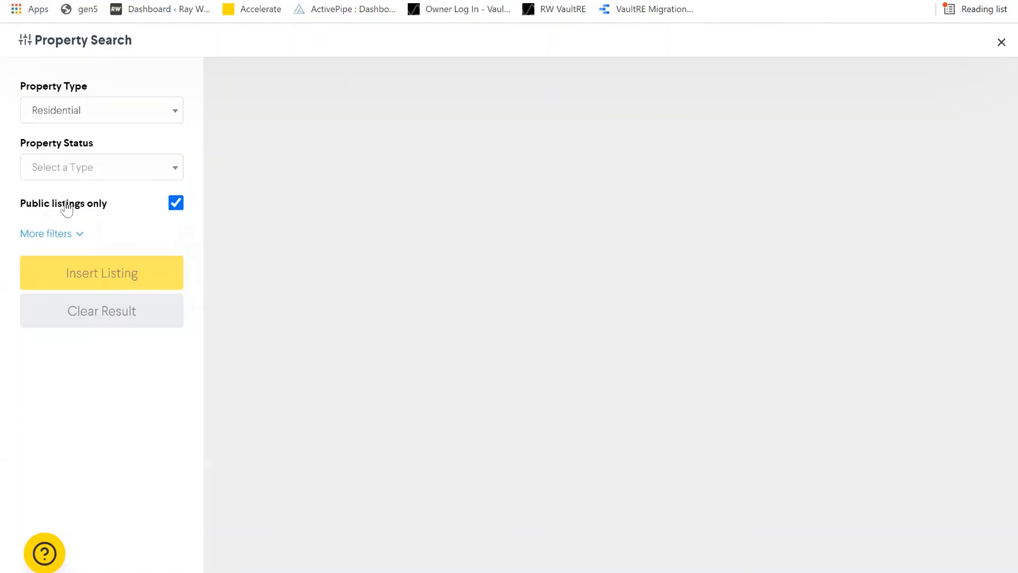
click(66, 169)
key(Return)
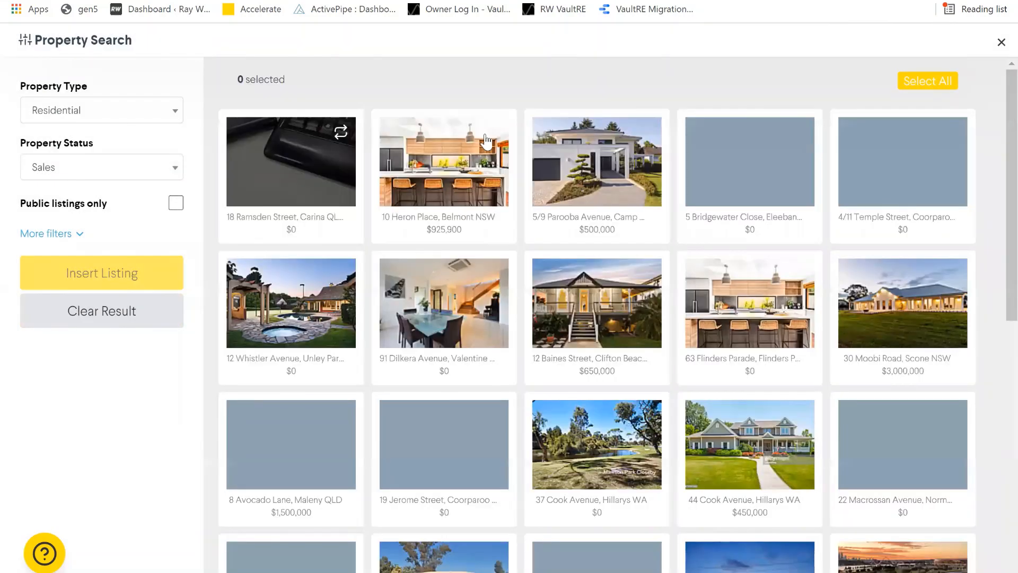
mouse_move(494, 135)
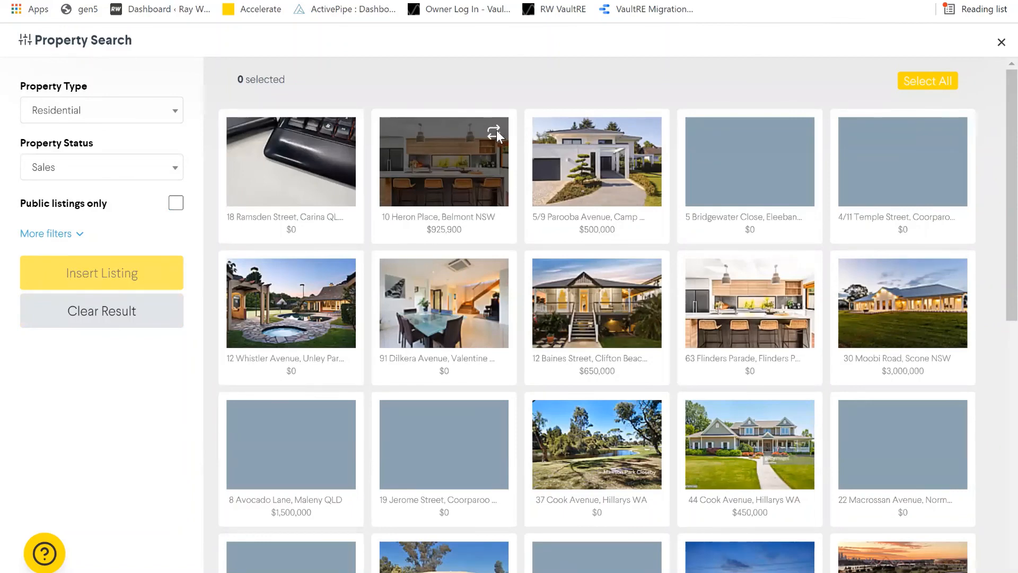
click(495, 131)
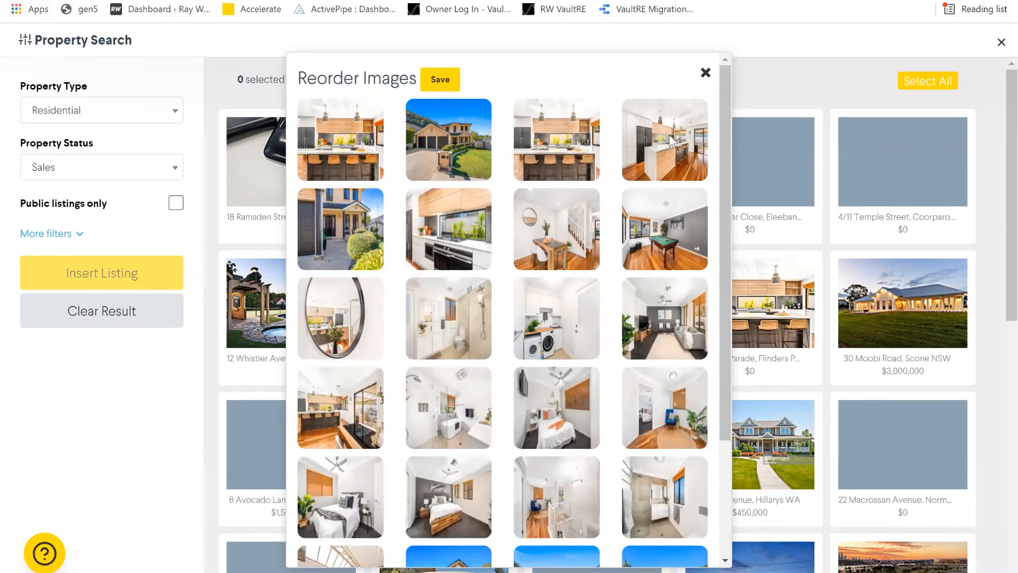
mouse_move(661, 123)
mouse_down()
mouse_move(584, 95)
mouse_move(514, 129)
mouse_move(678, 139)
mouse_move(666, 141)
mouse_up()
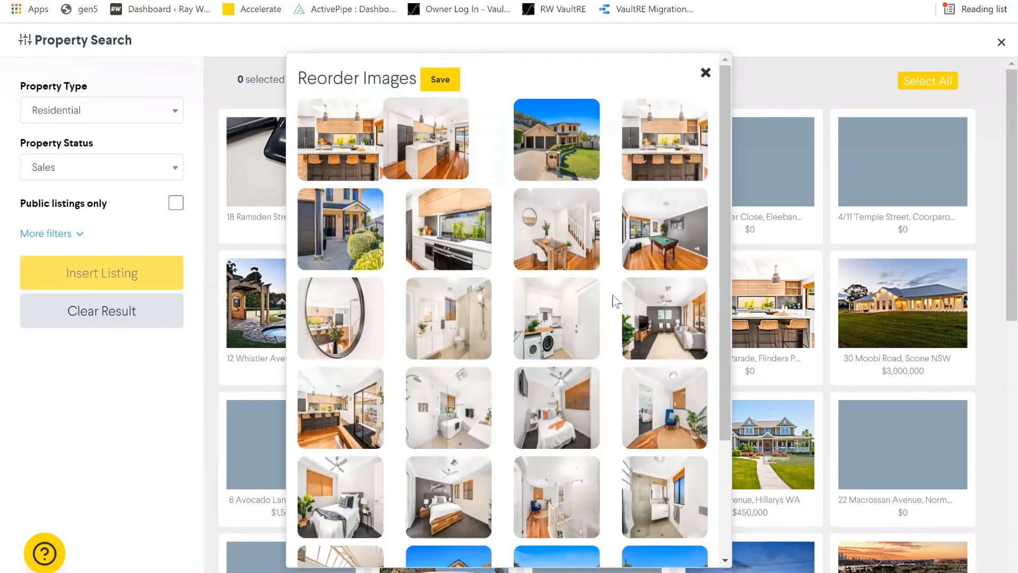
click(445, 85)
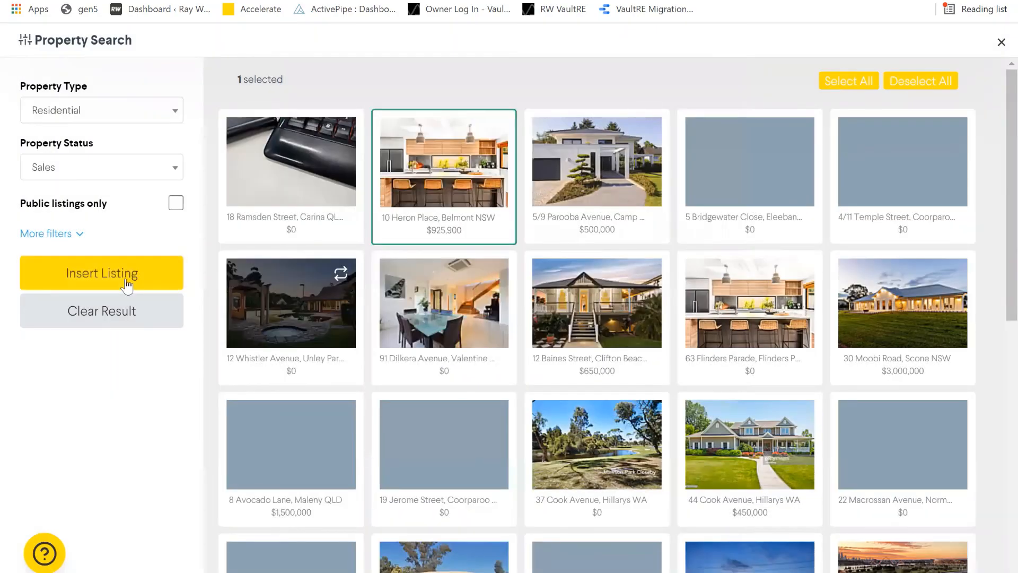
click(125, 278)
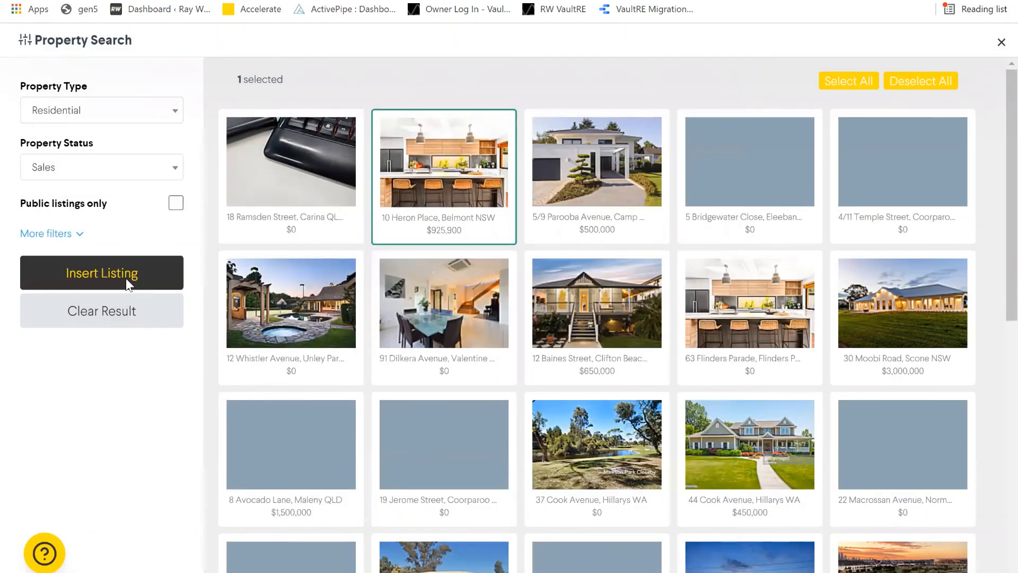
click(126, 277)
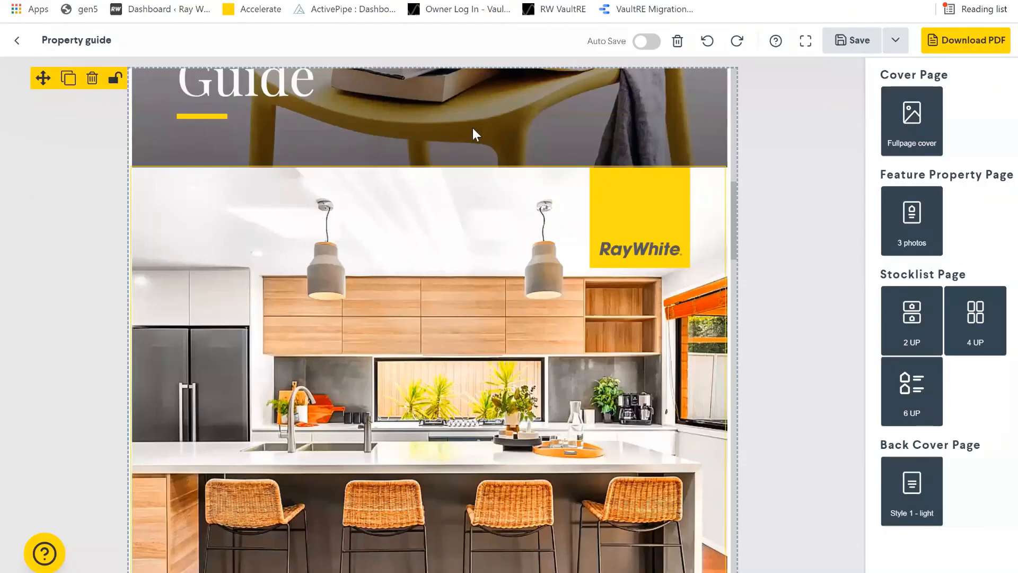
scroll(467, 268, down, 5)
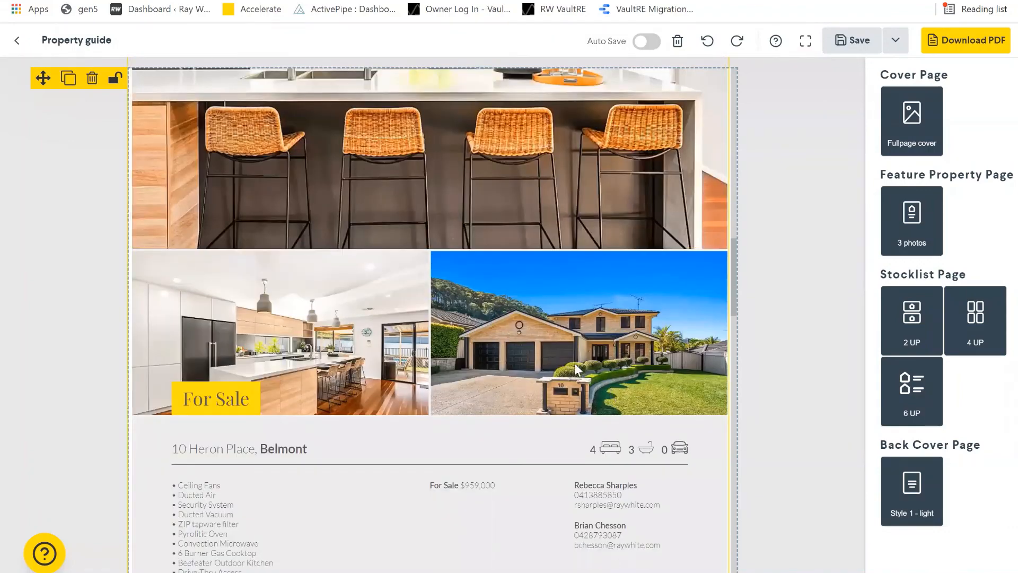
scroll(404, 339, up, 5)
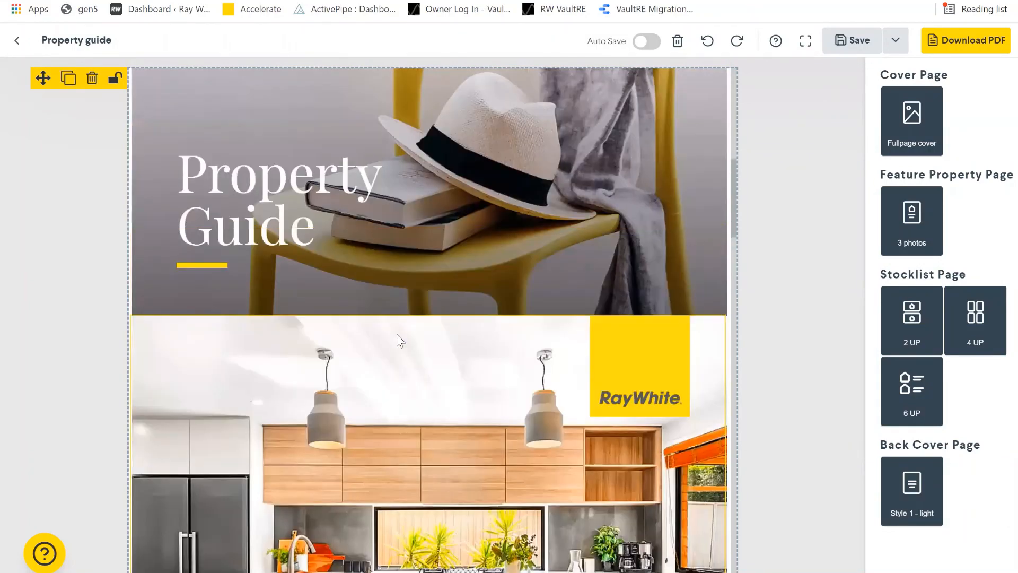